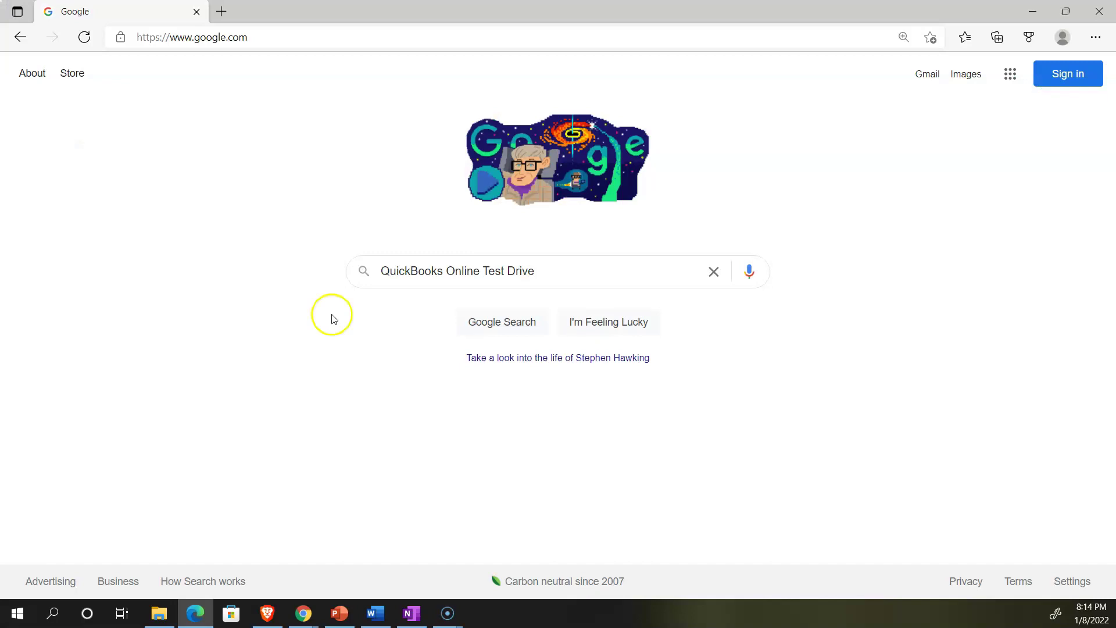
Search Google for QuickBooks Online Test Drive and open the United States sample company from the QuickBooks support article.
{"action": "left_click", "coordinate": [549, 276]}
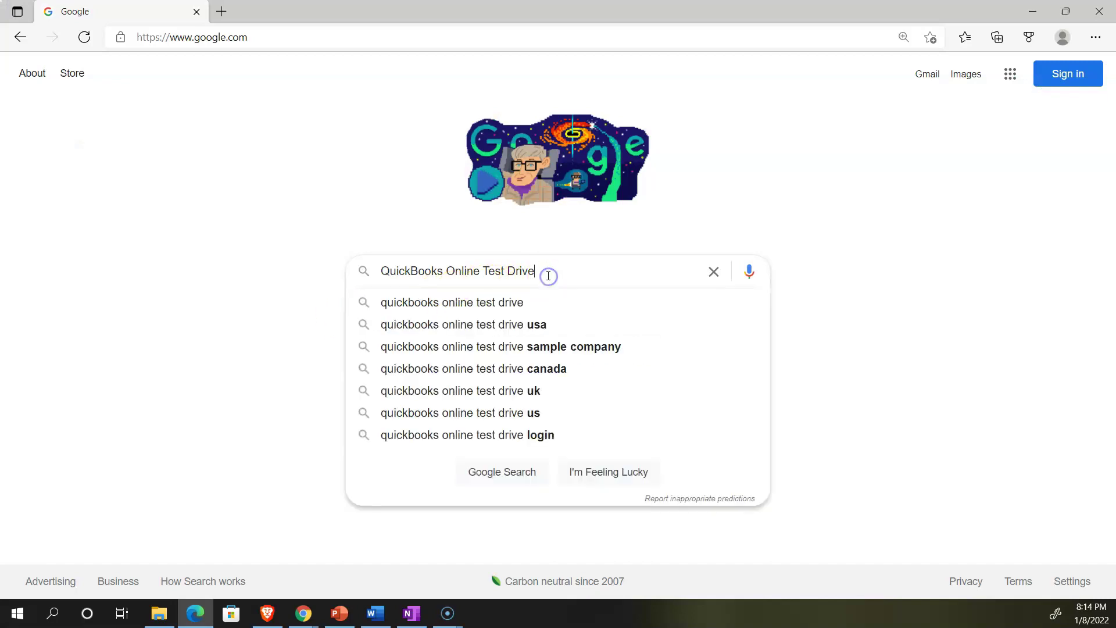
{"action": "key", "text": "Return"}
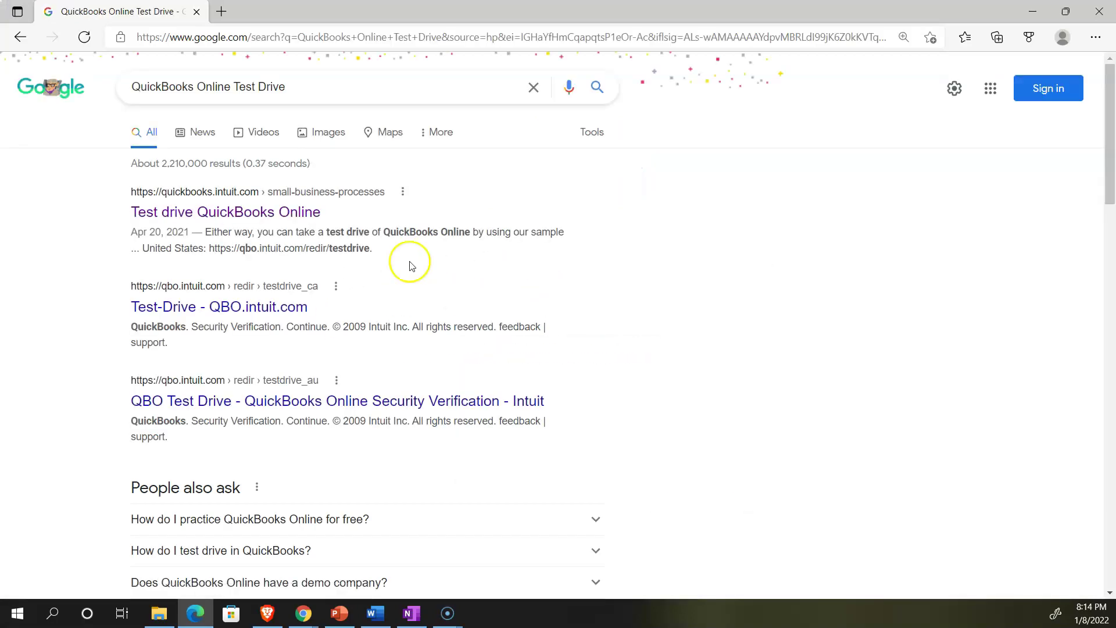
{"action": "left_click", "coordinate": [282, 212]}
{"action": "scroll", "coordinate": [288, 302], "scroll_direction": "down", "scroll_amount": 1}
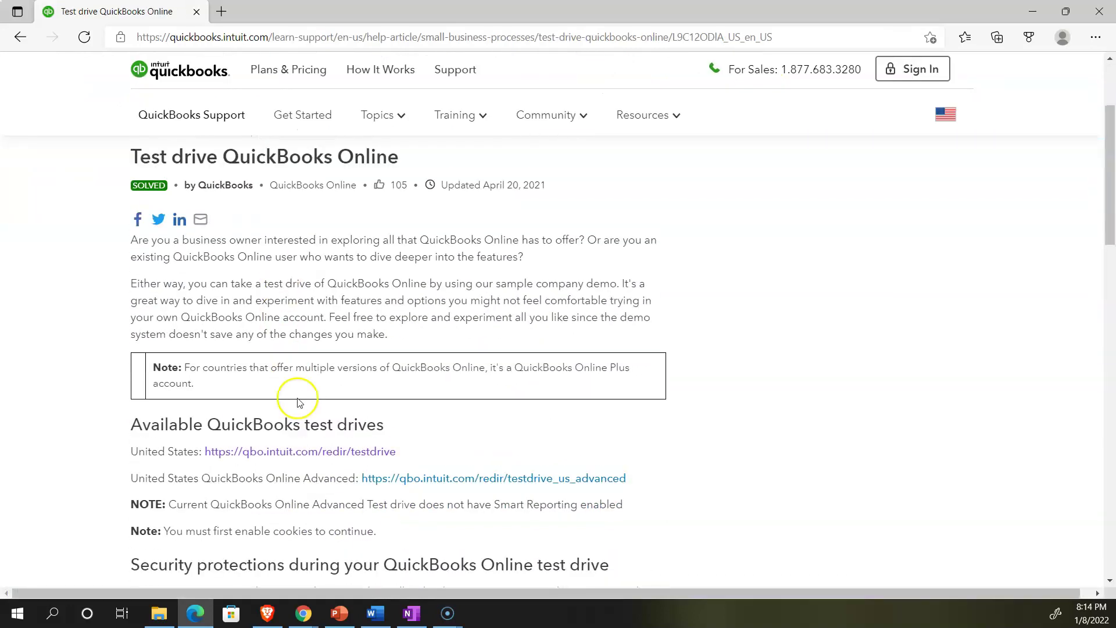
{"action": "left_click", "coordinate": [306, 452]}
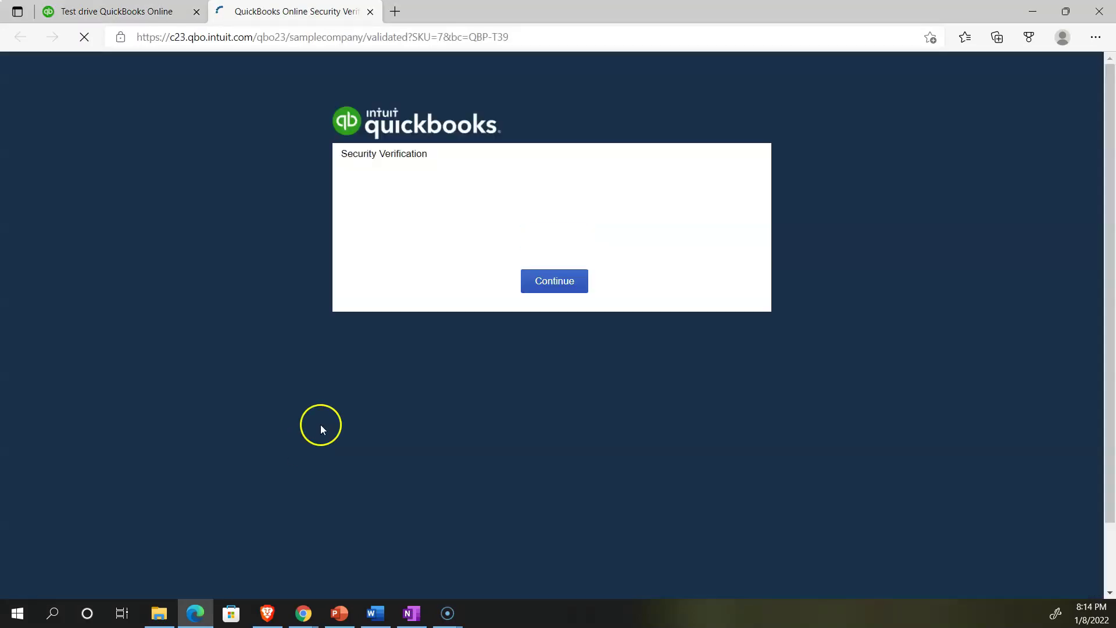
{"action": "left_click", "coordinate": [461, 211]}
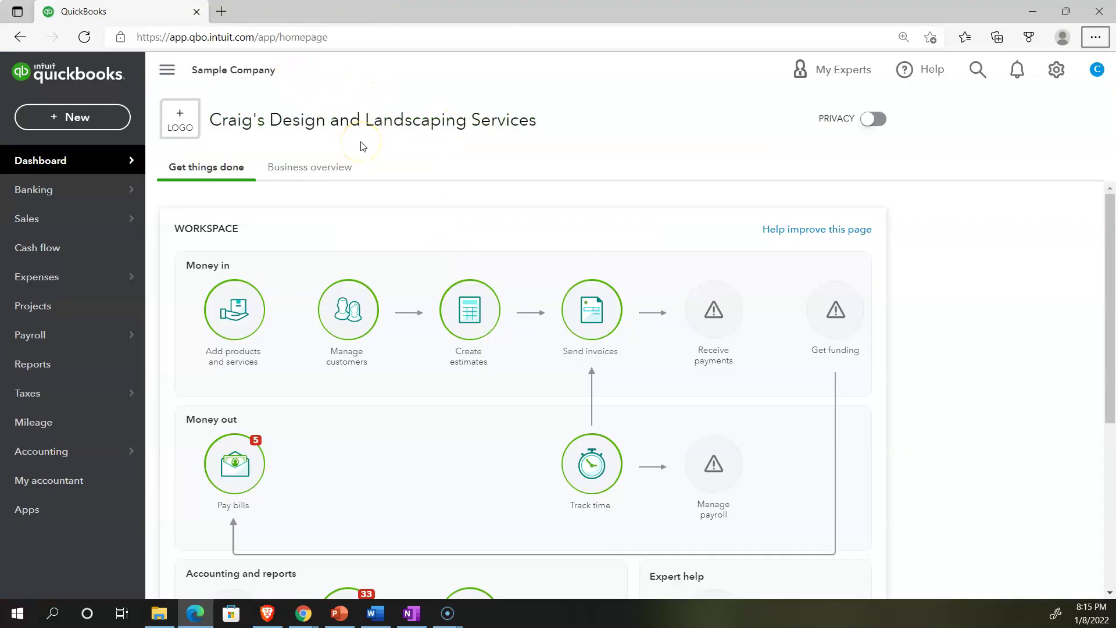
{"action": "key", "text": "ctrl+plus"}
{"action": "key", "text": "ctrl+plus"}
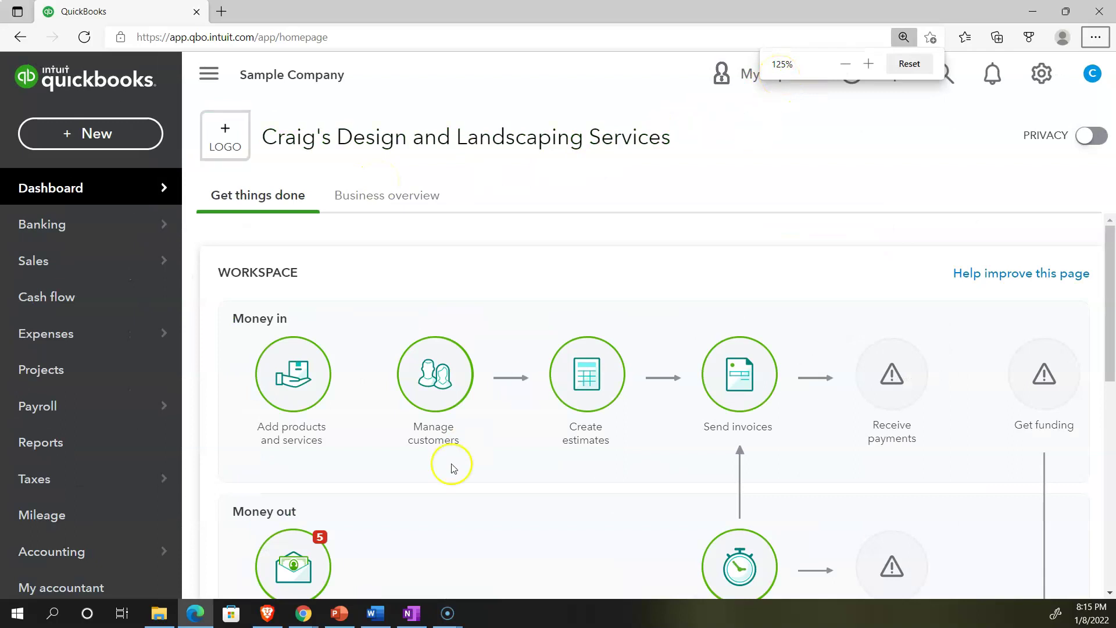
Look at the Get Great Guitars home page in Chrome and return to the sample company in Edge.
{"action": "left_click", "coordinate": [306, 613]}
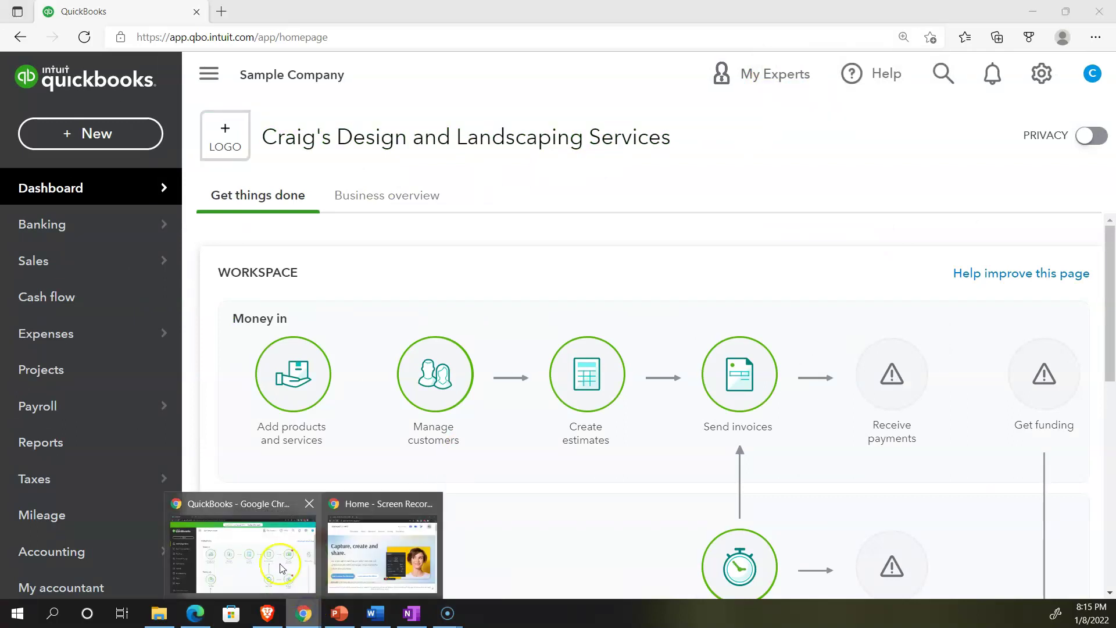
{"action": "left_click", "coordinate": [294, 555]}
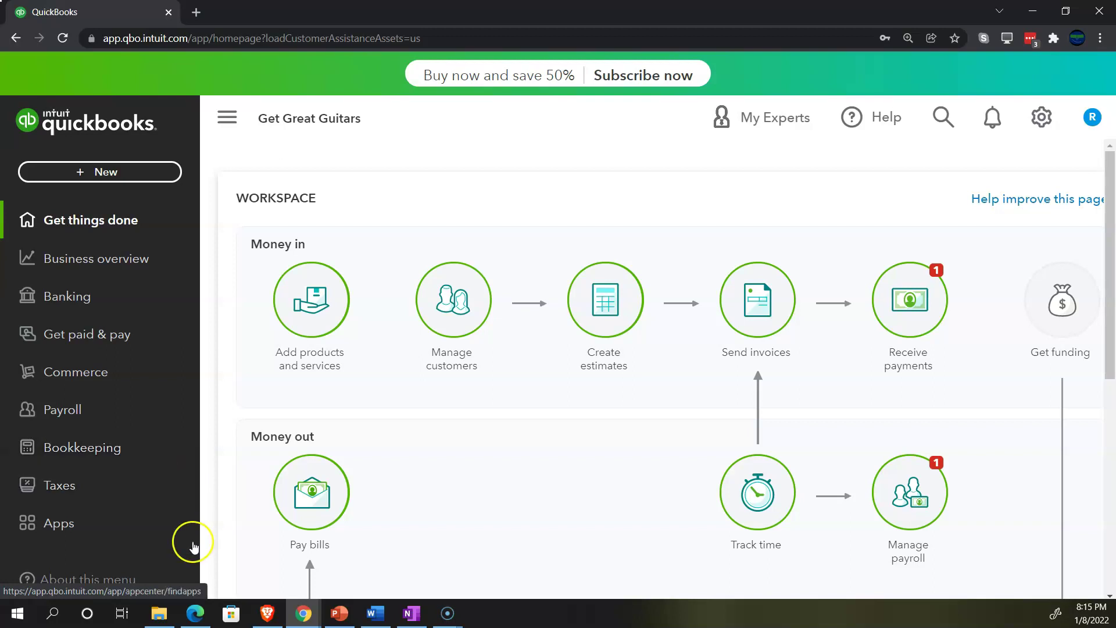
{"action": "left_click", "coordinate": [195, 613]}
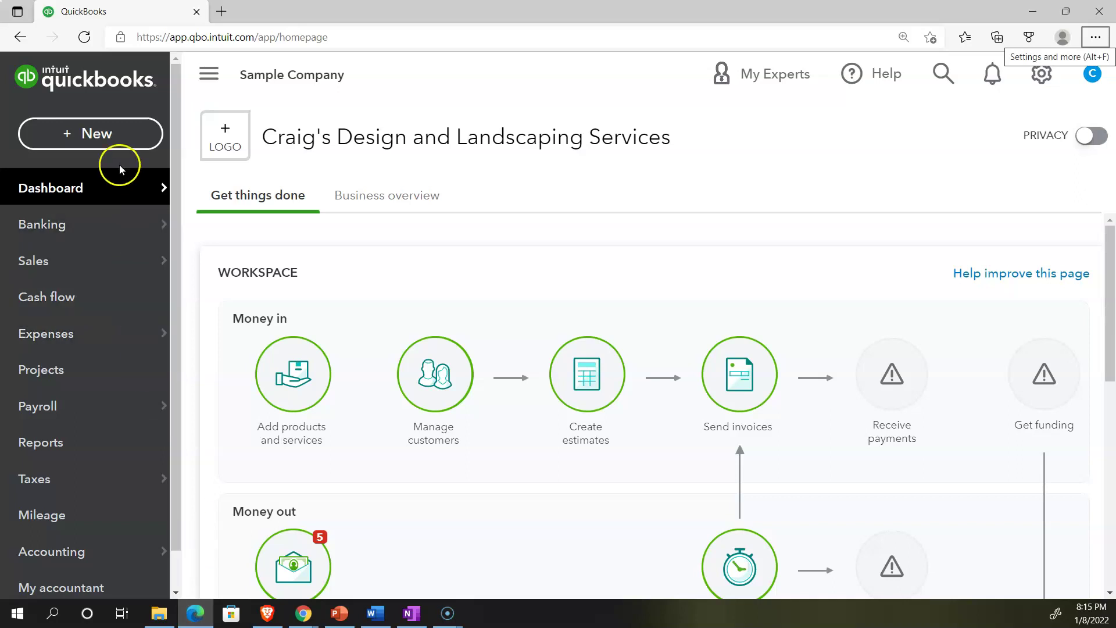
Examine the customer forms available for new transactions, including invoice, receive payment, credit memo, refund receipt and delayed credit.
{"action": "left_click", "coordinate": [112, 145]}
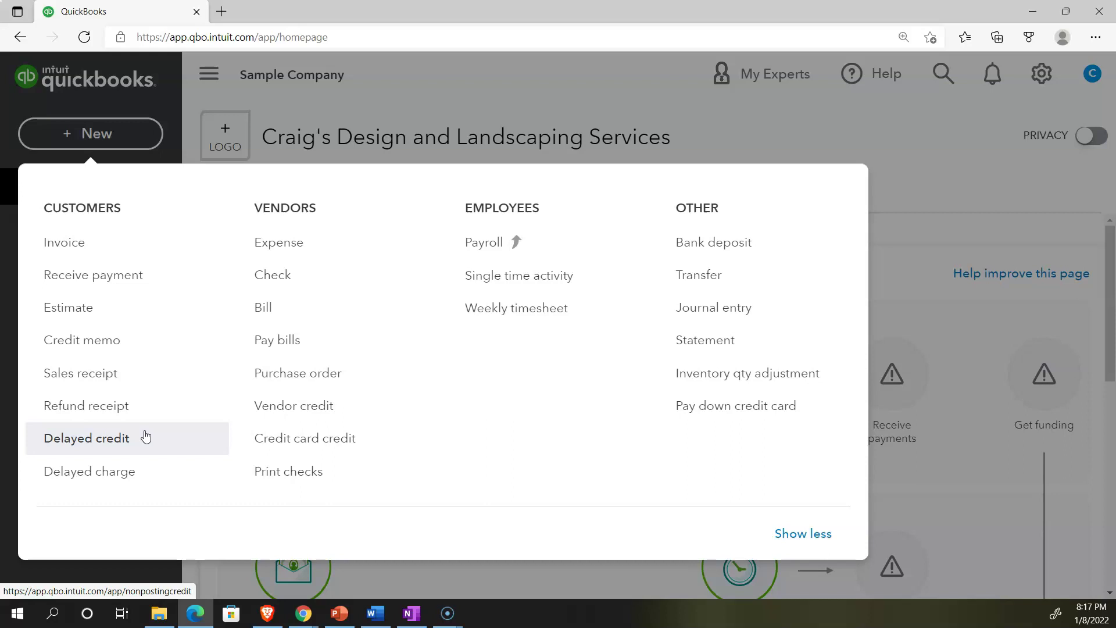
{"action": "left_click", "coordinate": [142, 445]}
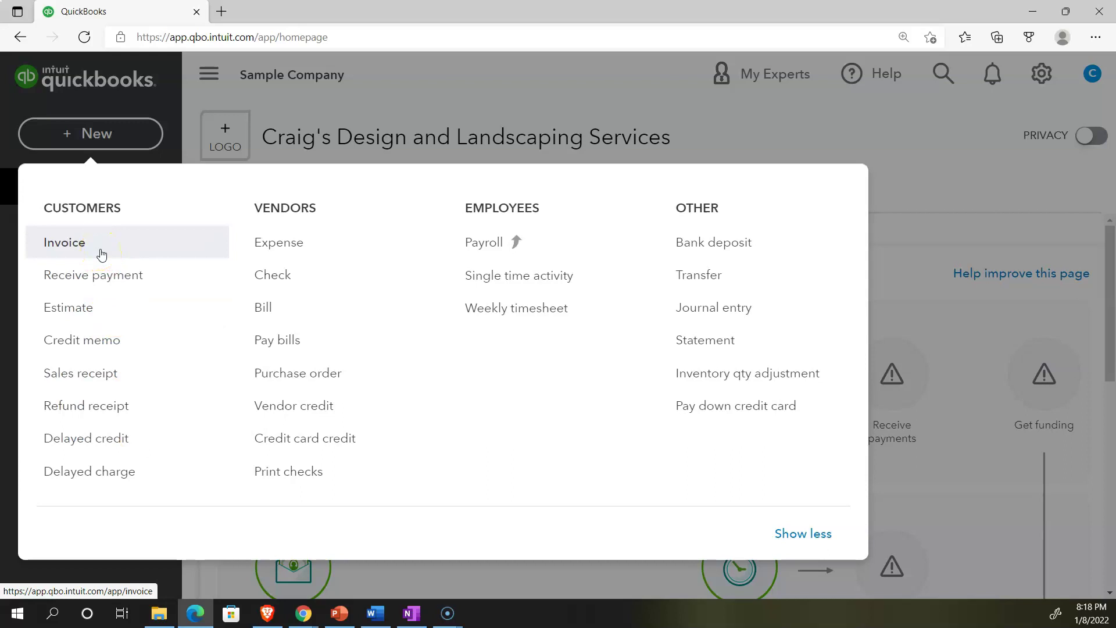
{"action": "left_click", "coordinate": [135, 441]}
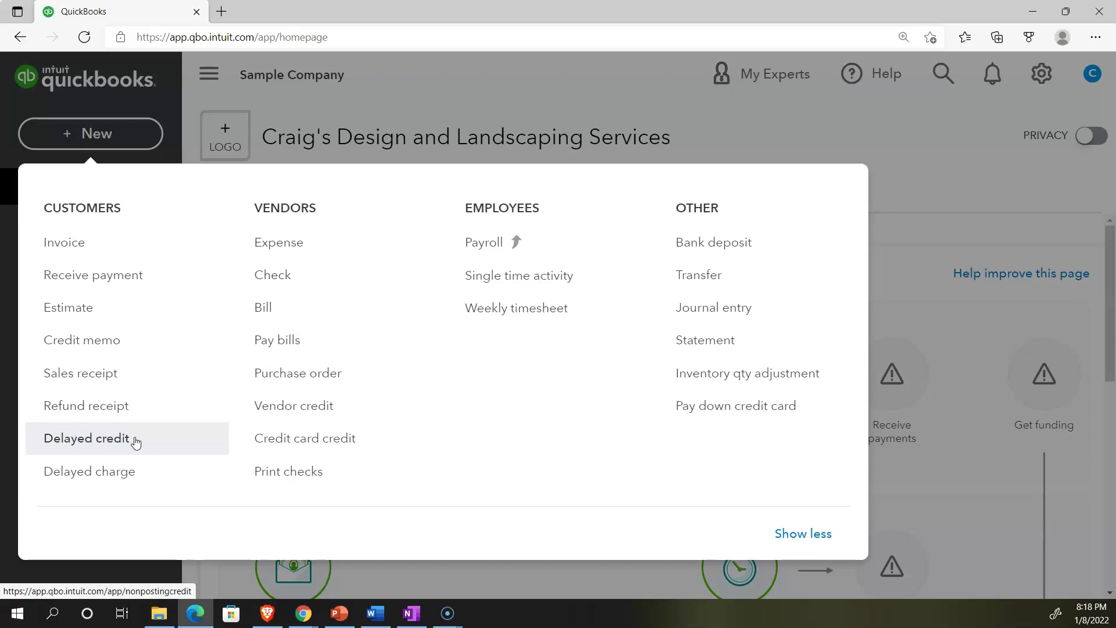
{"action": "left_click", "coordinate": [142, 443]}
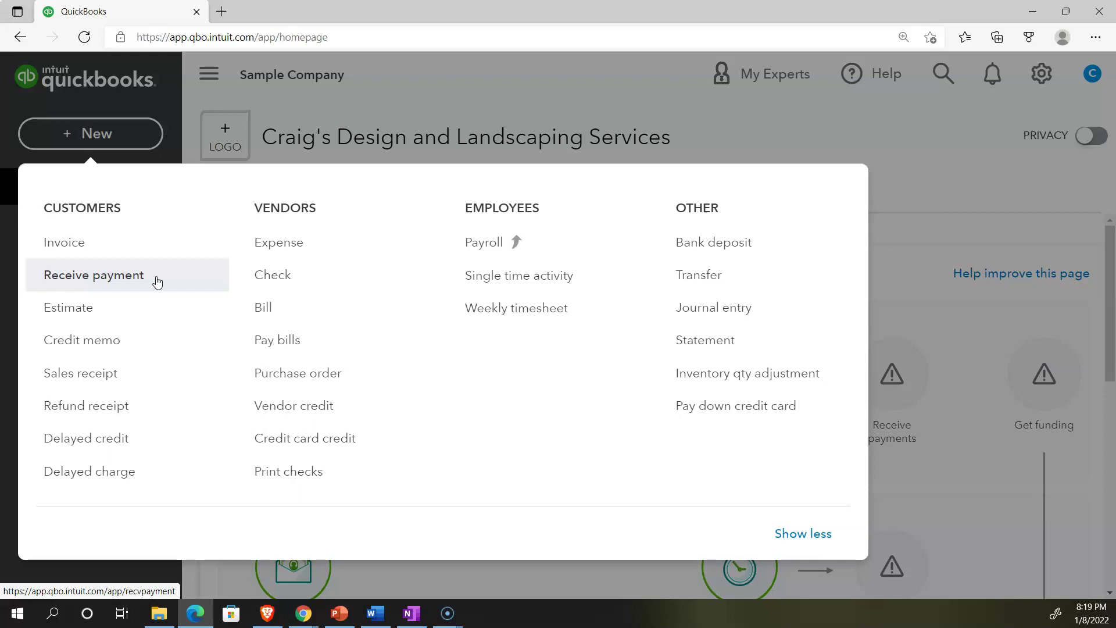
{"action": "left_click", "coordinate": [130, 252]}
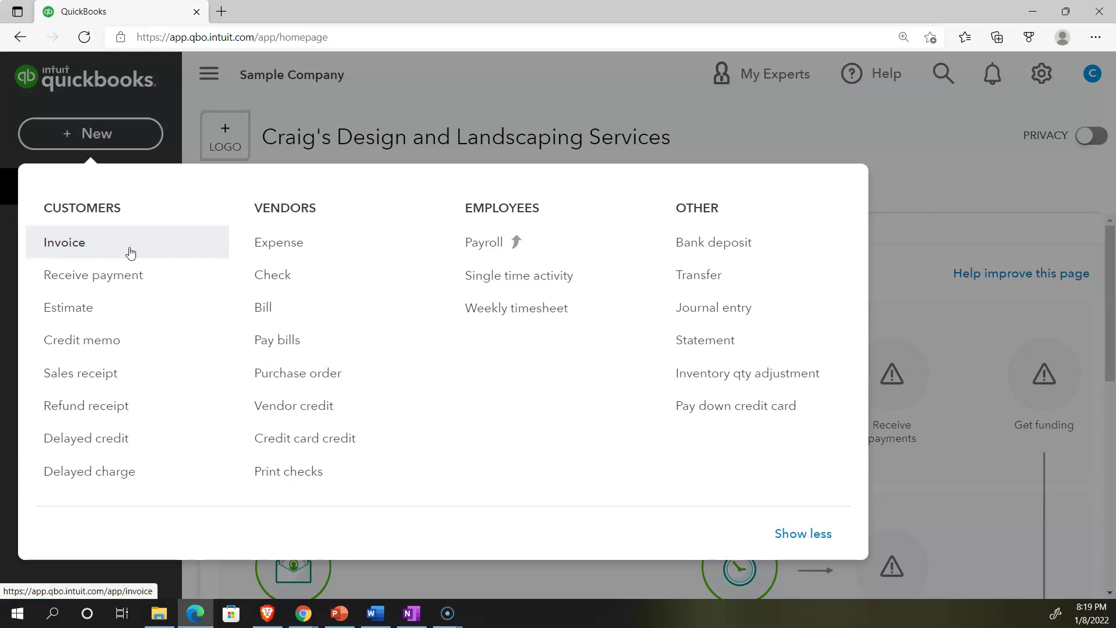
{"action": "left_click", "coordinate": [129, 267]}
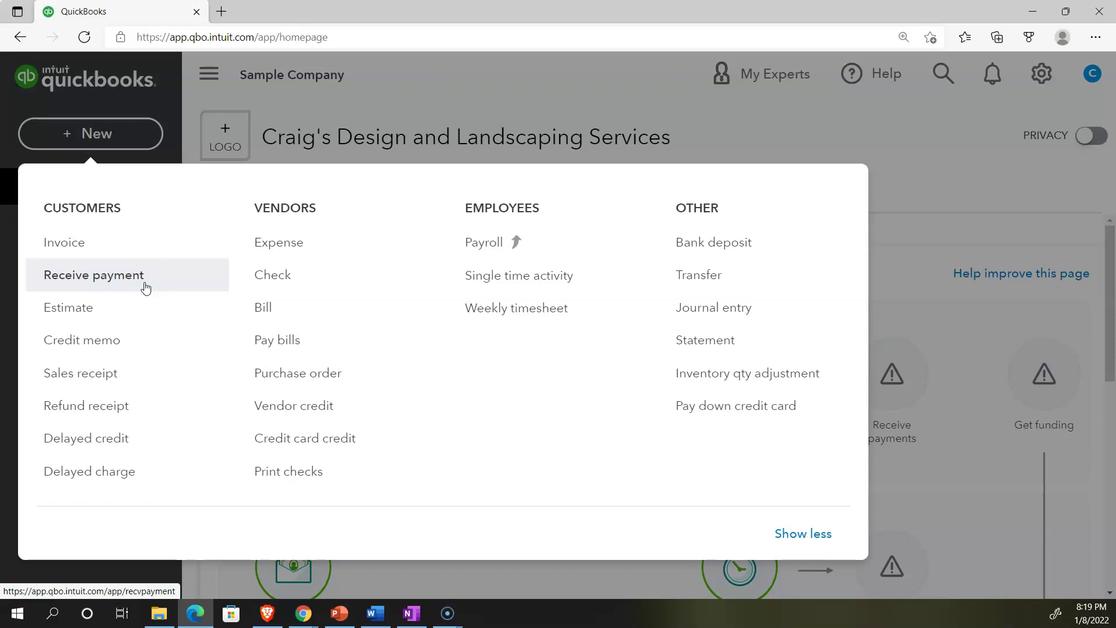
{"action": "left_click", "coordinate": [133, 436]}
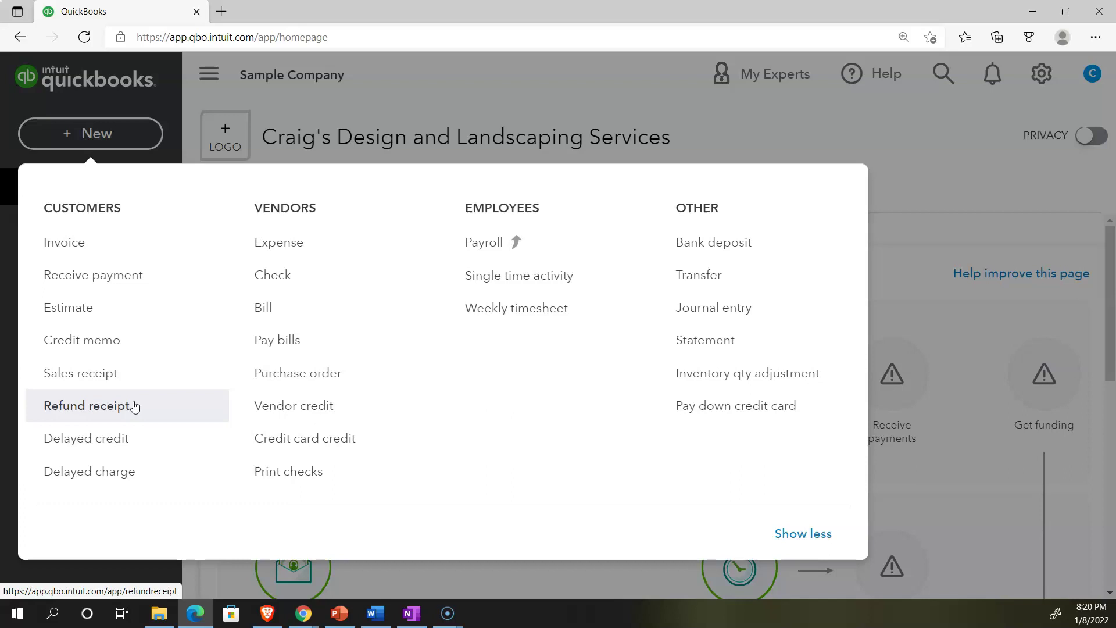
{"action": "left_click", "coordinate": [133, 433]}
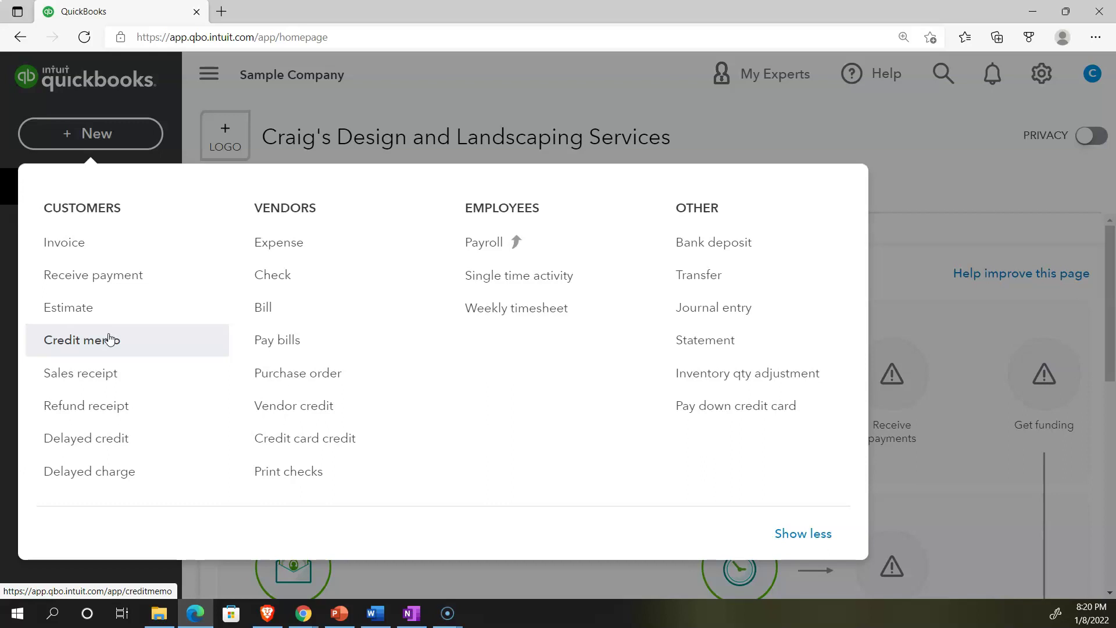
Review the home page flowchart of customer transactions in OneNote and go back to the sample company in Edge.
{"action": "left_click", "coordinate": [411, 613]}
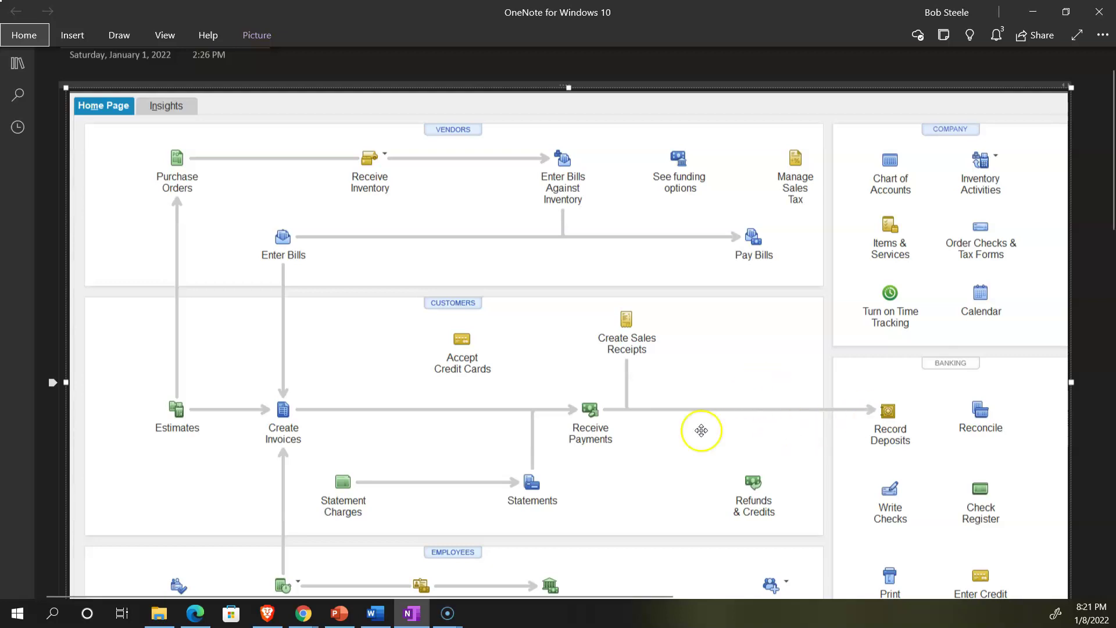
{"action": "mouse_move", "coordinate": [309, 616]}
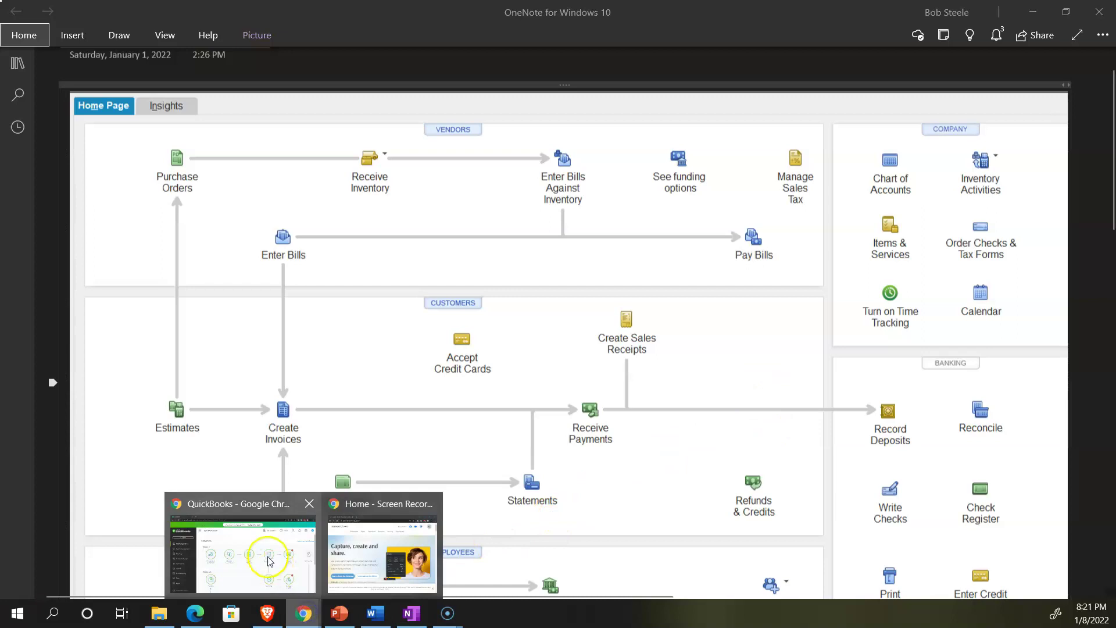
{"action": "left_click", "coordinate": [268, 556]}
{"action": "left_click", "coordinate": [196, 613]}
Compare the credit memo and delayed credit entries among the new transaction forms, leaving both forms unopened.
{"action": "left_click", "coordinate": [112, 136]}
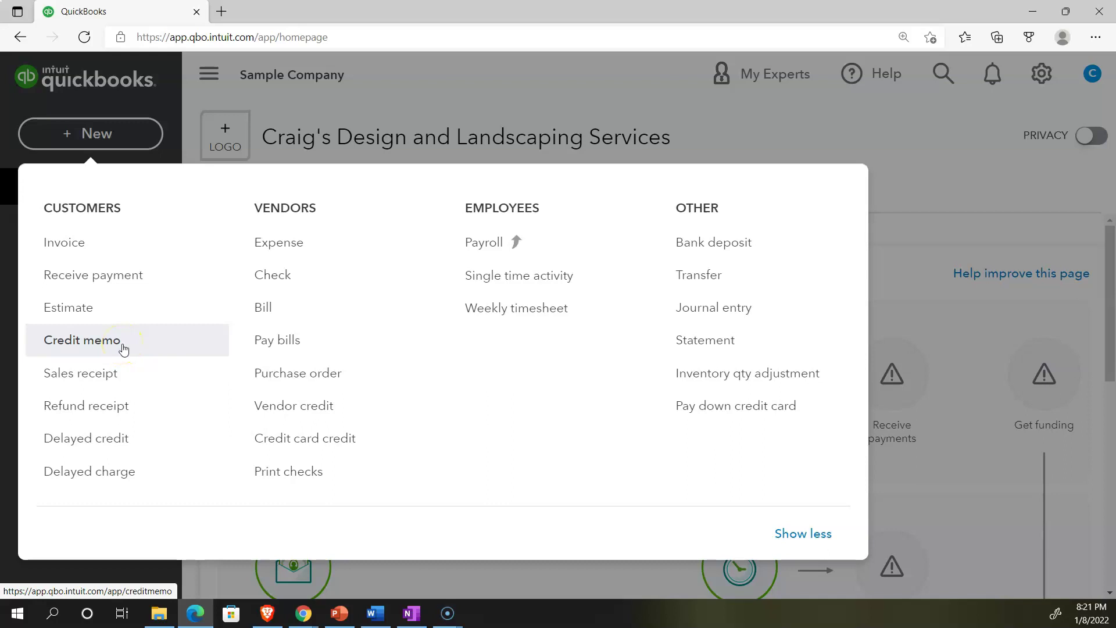
{"action": "left_click", "coordinate": [129, 441]}
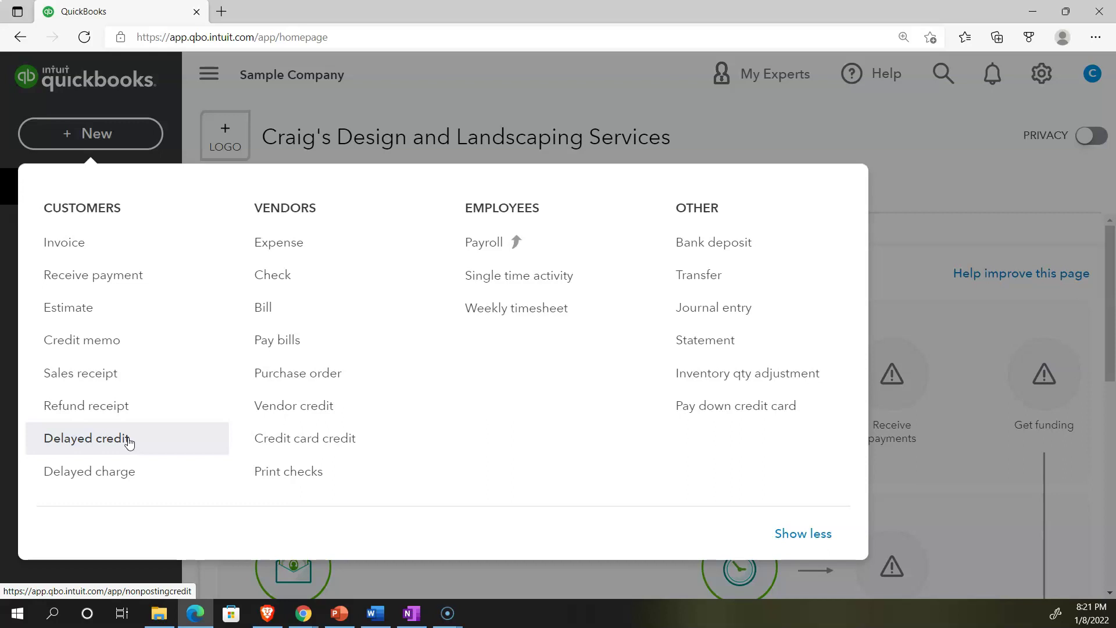
{"action": "left_click", "coordinate": [127, 356]}
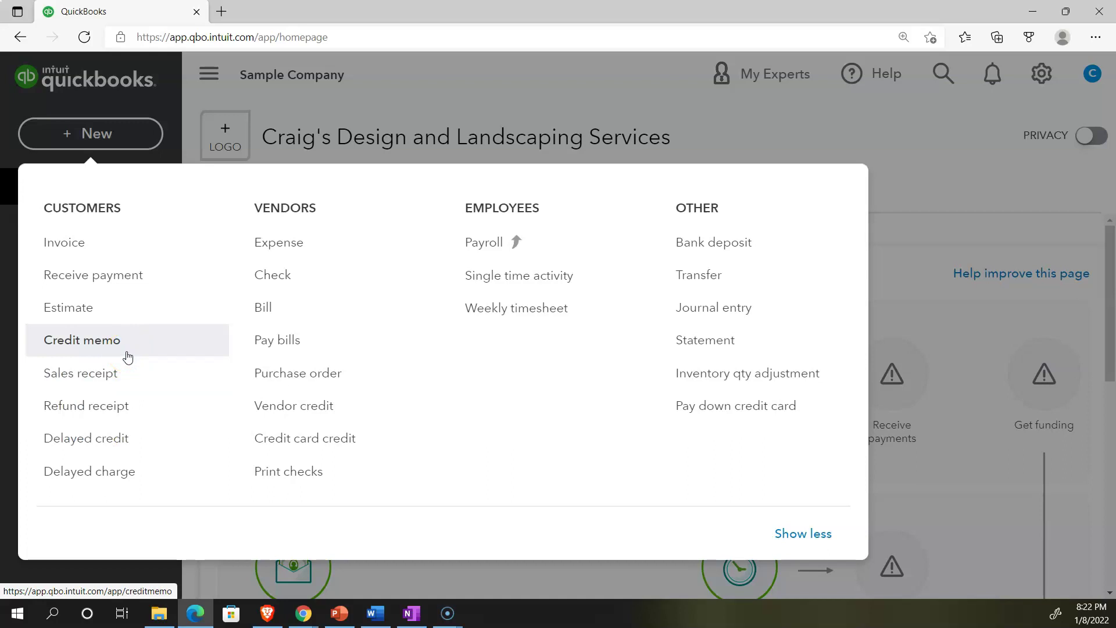
{"action": "left_click", "coordinate": [135, 436]}
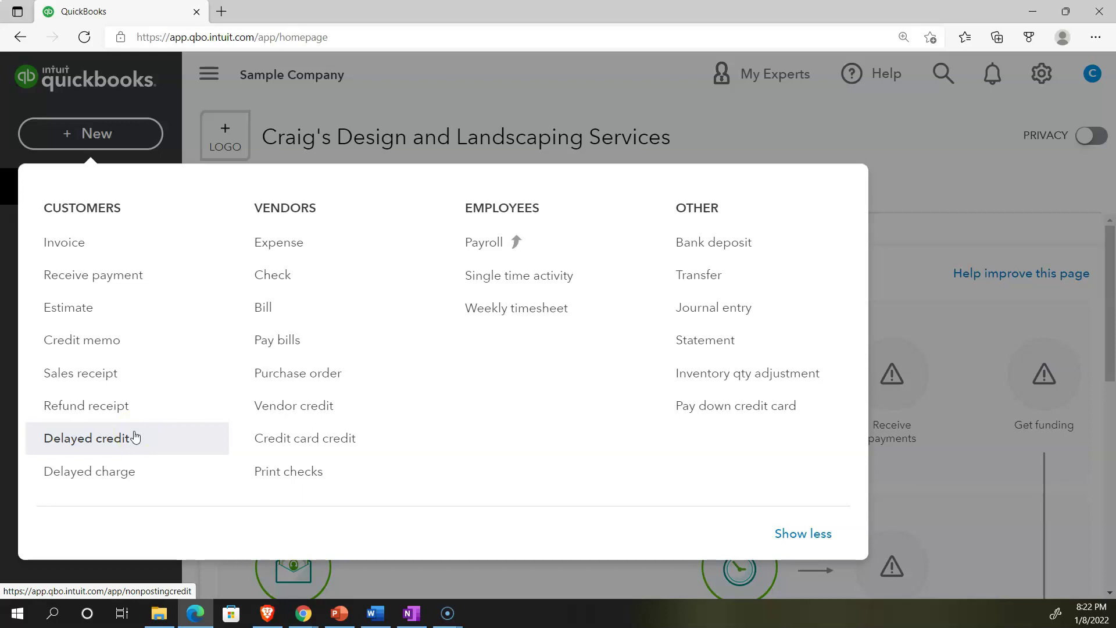
{"action": "left_click", "coordinate": [472, 85]}
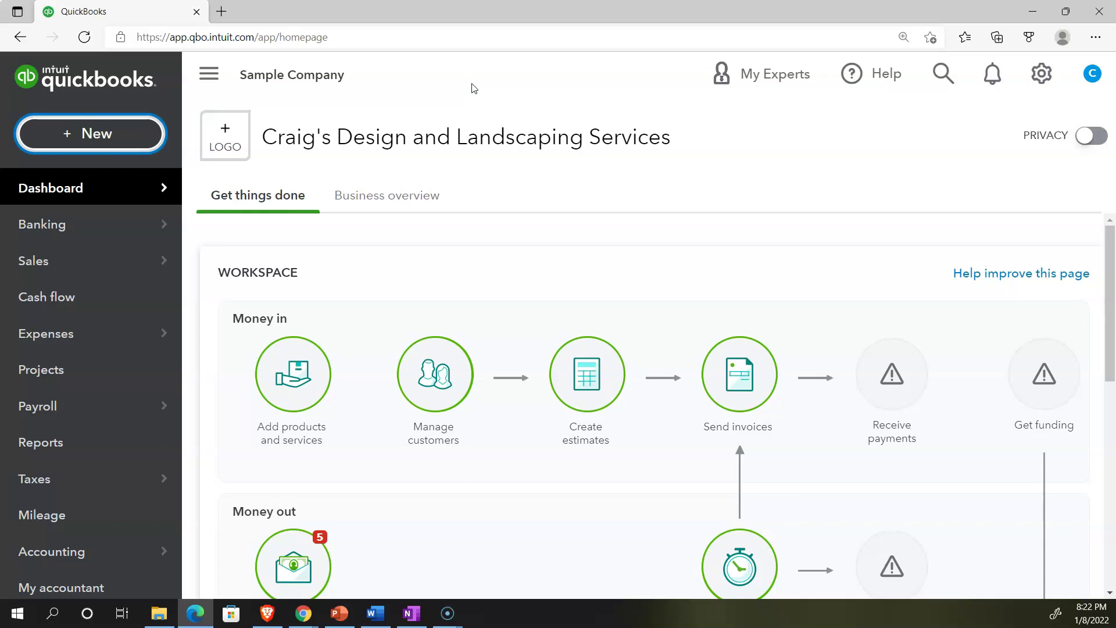
Start a new delayed credit and enter Customer 1 as its customer.
{"action": "left_click", "coordinate": [118, 135]}
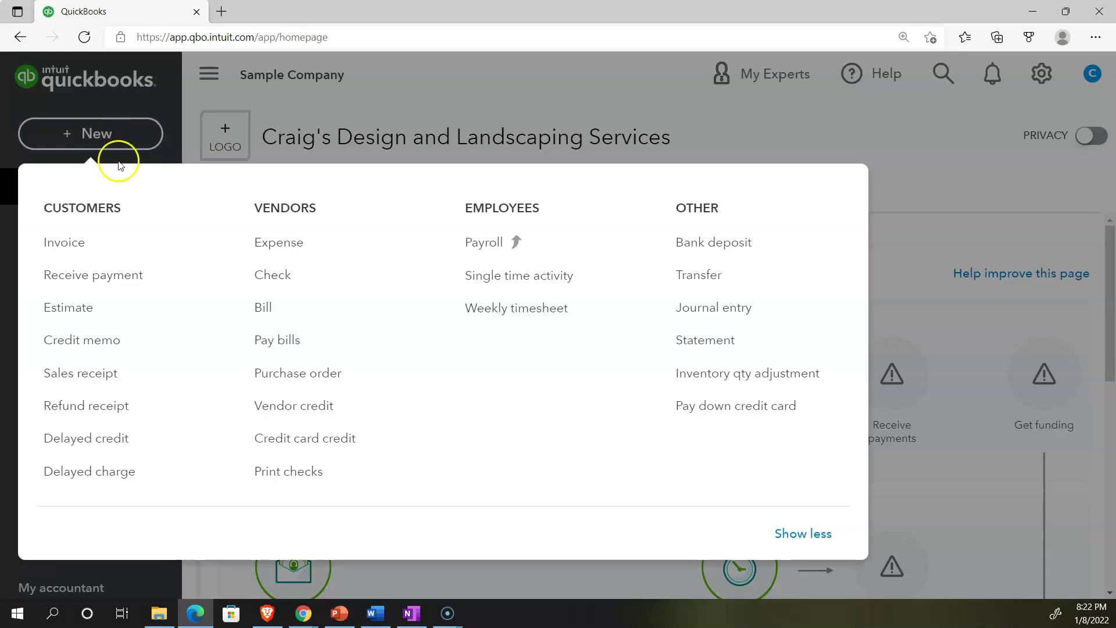
{"action": "left_click", "coordinate": [120, 439]}
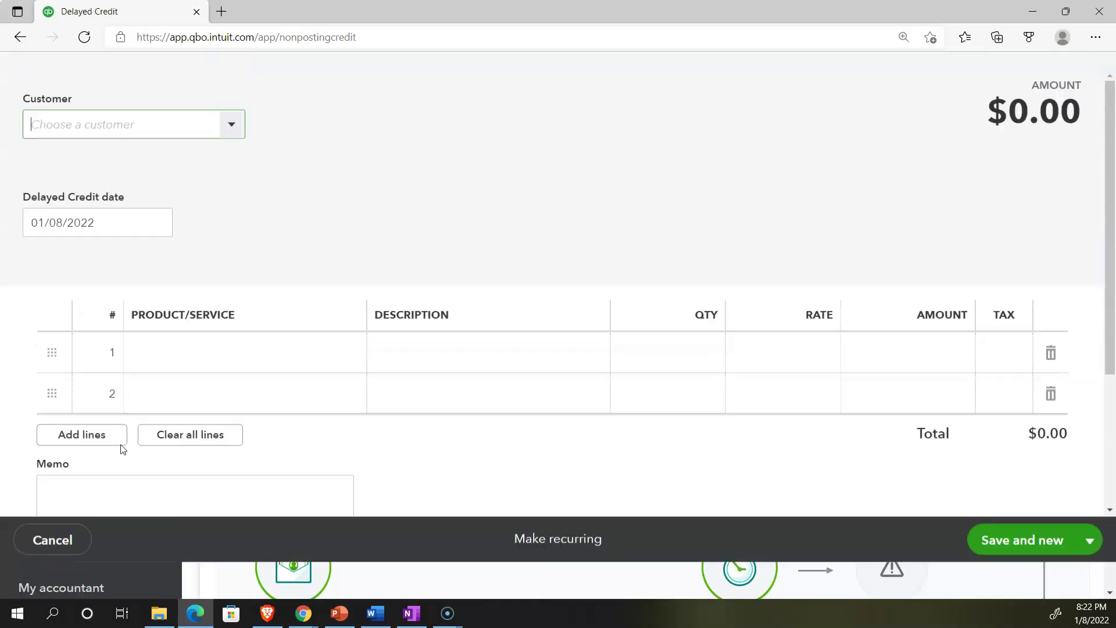
{"action": "type", "text": "Cu"}
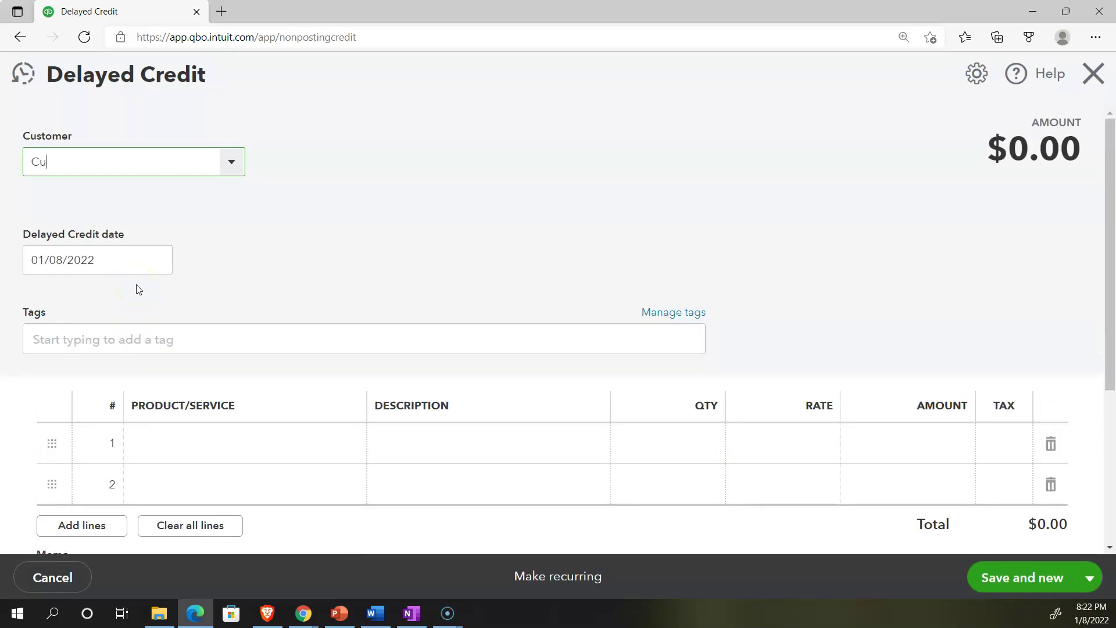
{"action": "type", "text": "stomer 1"}
{"action": "key", "text": "Return"}
{"action": "left_click", "coordinate": [280, 323]}
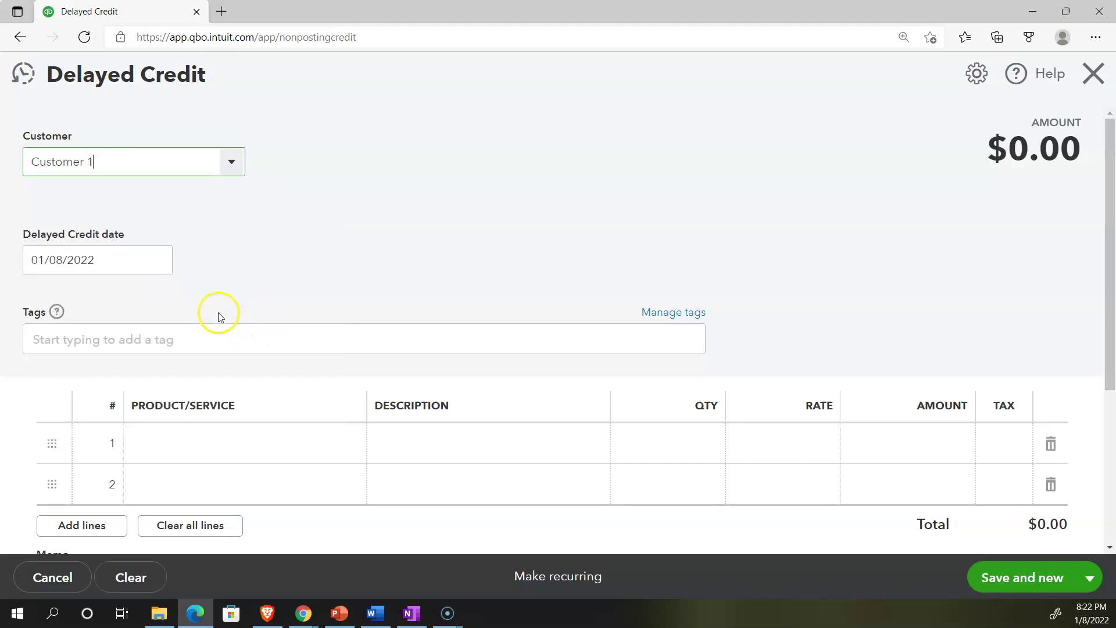
Set the delayed credit date to 01/01/2022.
{"action": "left_click", "coordinate": [132, 259]}
{"action": "left_click", "coordinate": [154, 263]}
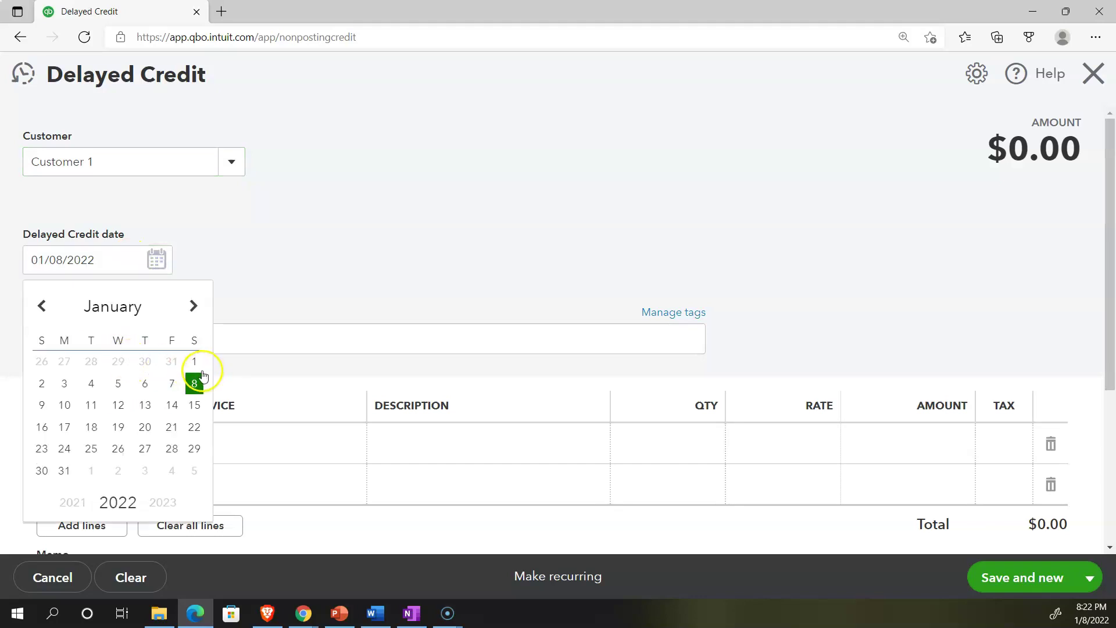
{"action": "left_click", "coordinate": [194, 362]}
Add a new item named Delayed Credit on the first line and choose Service as its type.
{"action": "left_click", "coordinate": [185, 443]}
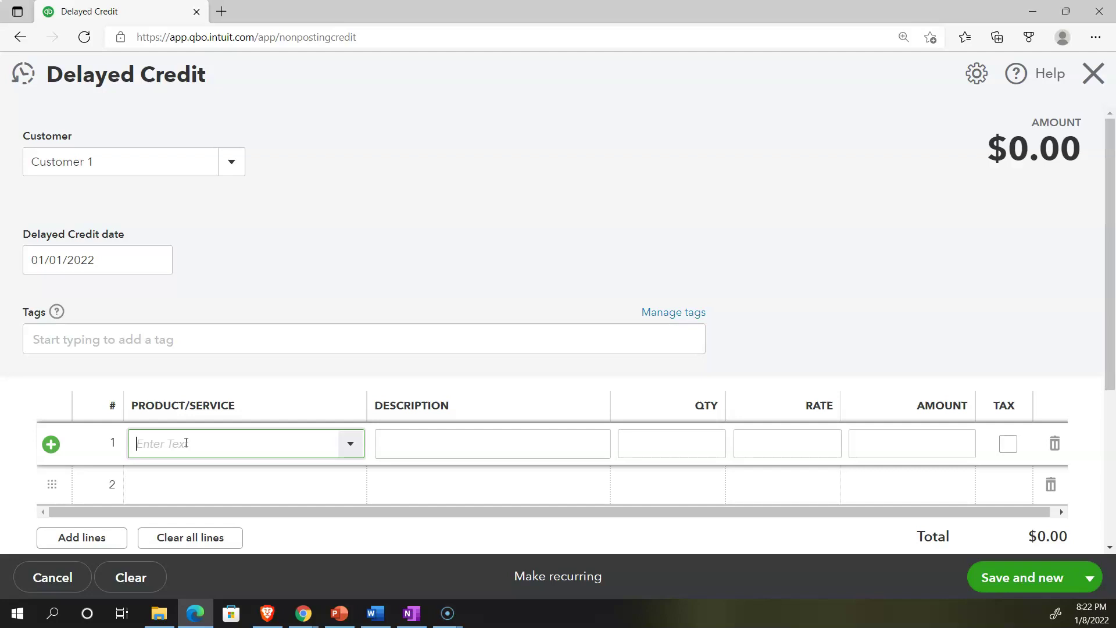
{"action": "type", "text": "Dela"}
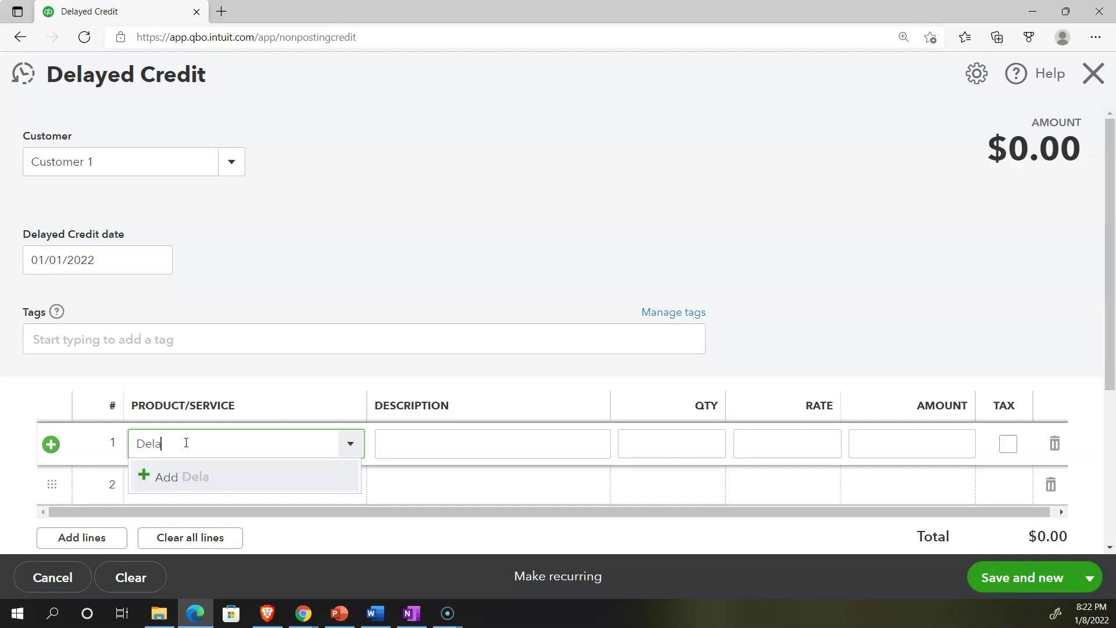
{"action": "type", "text": "yed Credit"}
{"action": "key", "text": "Tab"}
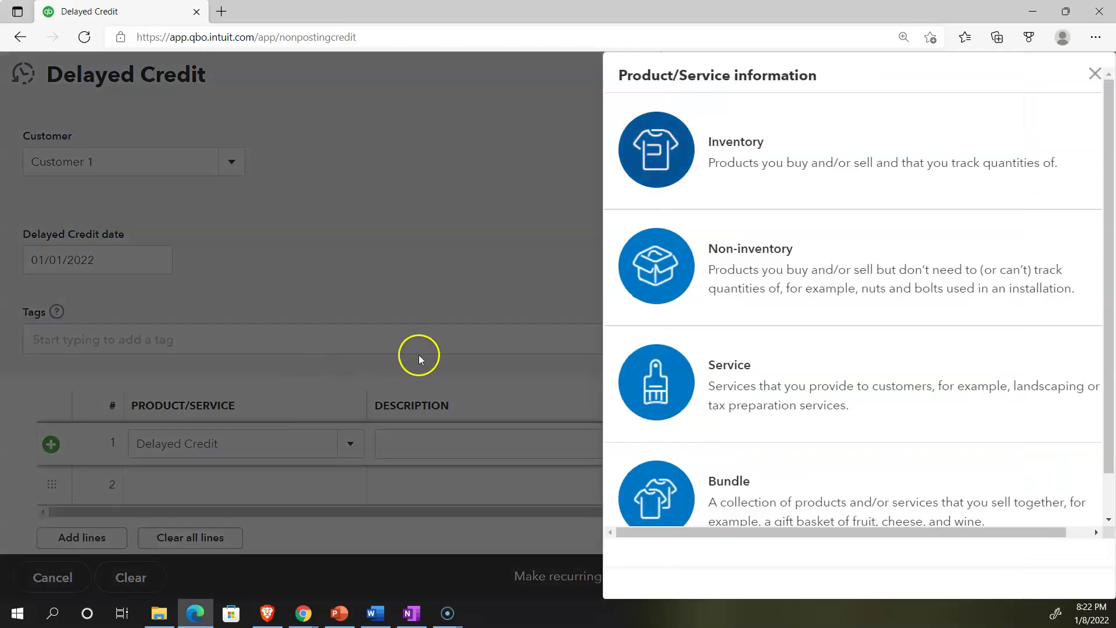
{"action": "left_click", "coordinate": [719, 368]}
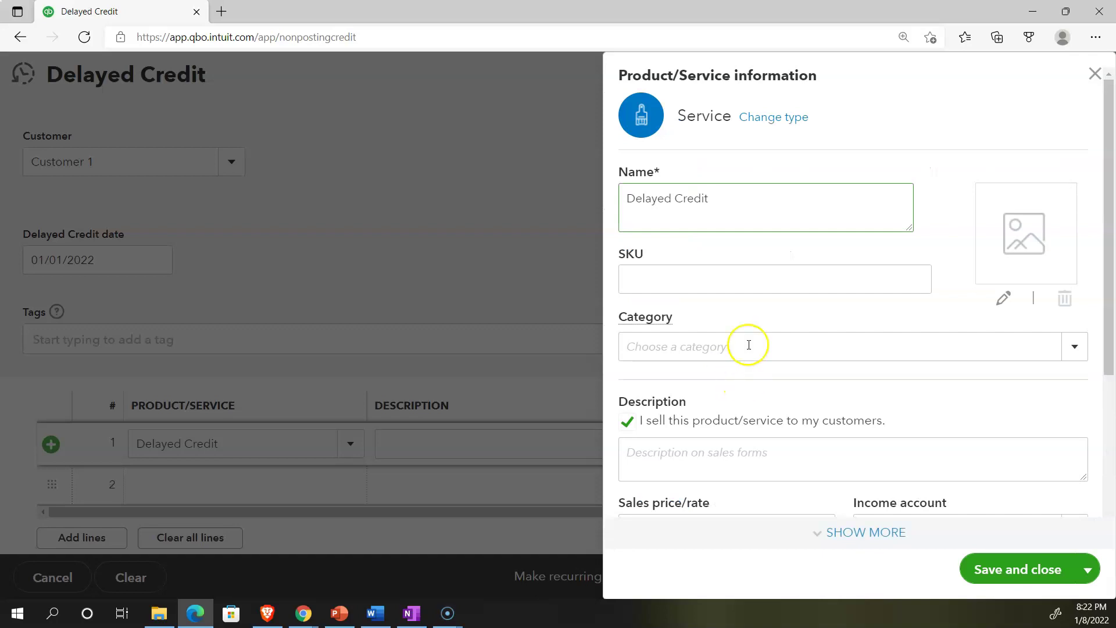
Copy the item name Delayed Credit into the description shown on sales forms.
{"action": "left_click_drag", "start_coordinate": [724, 193], "coordinate": [618, 194]}
{"action": "key", "text": "ctrl+c"}
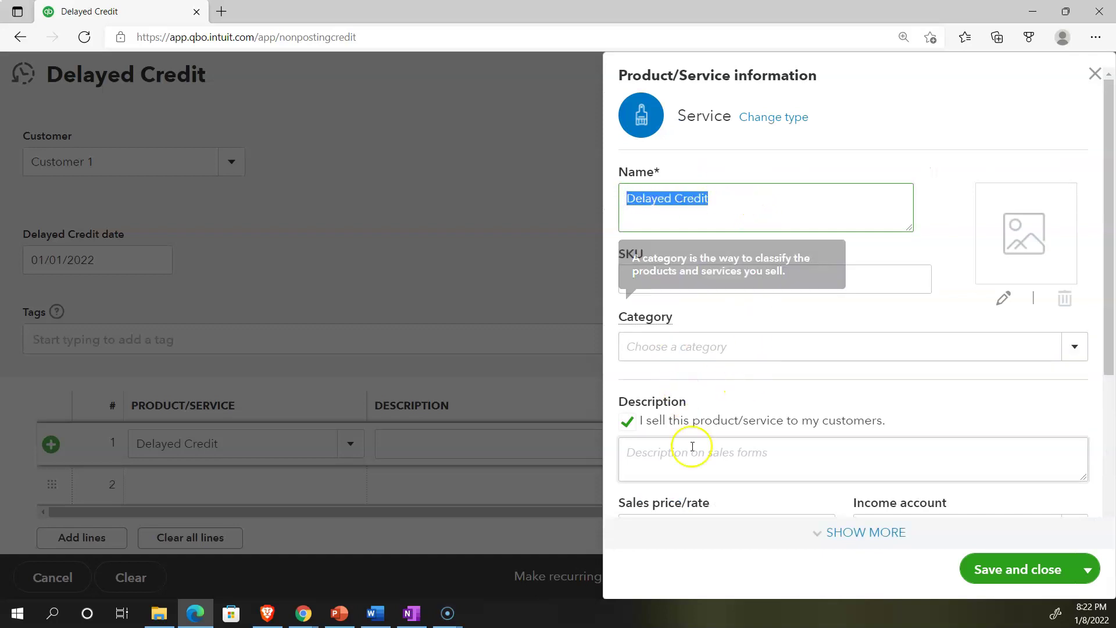
{"action": "left_click", "coordinate": [679, 459]}
{"action": "key", "text": "ctrl+v"}
{"action": "scroll", "coordinate": [722, 365], "scroll_direction": "down", "scroll_amount": 4}
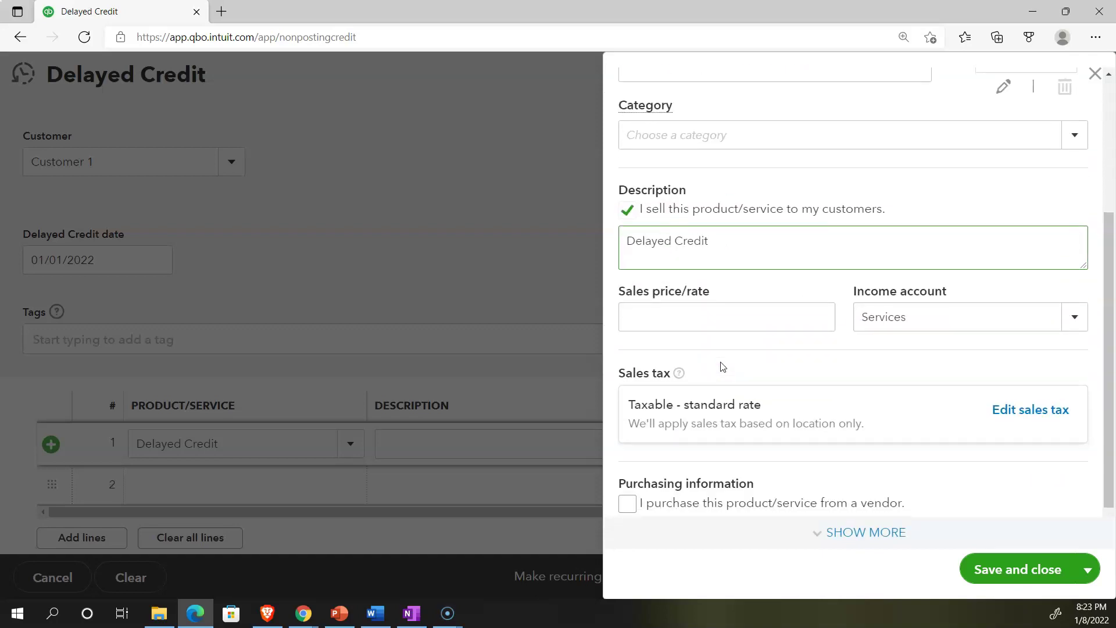
Keep Services as the income account of the Delayed Credit item and save the item.
{"action": "left_click", "coordinate": [1075, 318]}
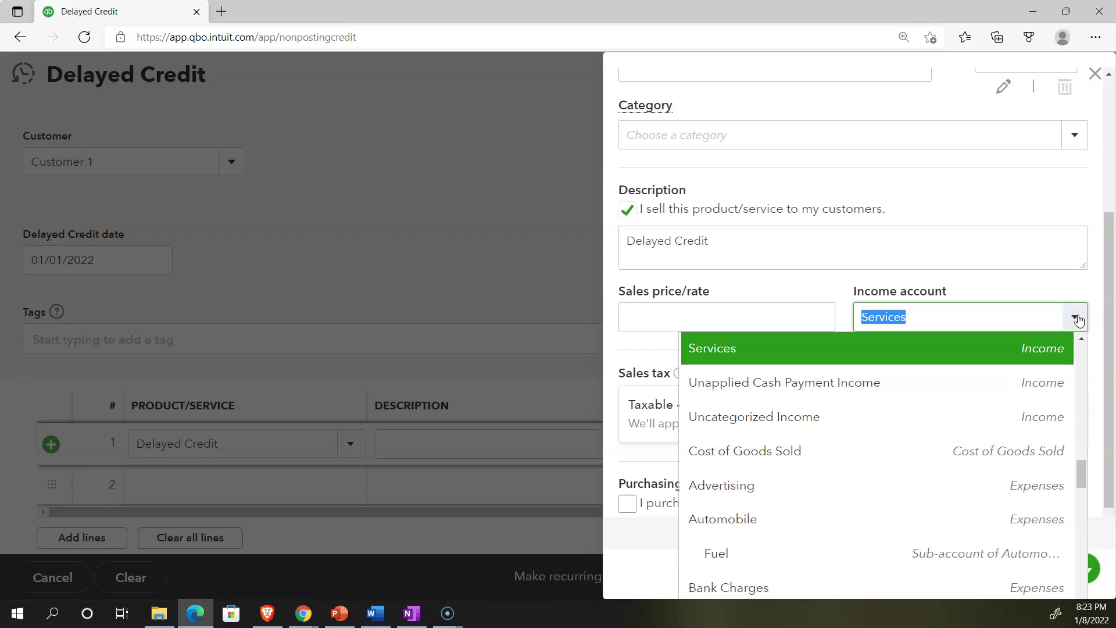
{"action": "left_click", "coordinate": [1077, 317]}
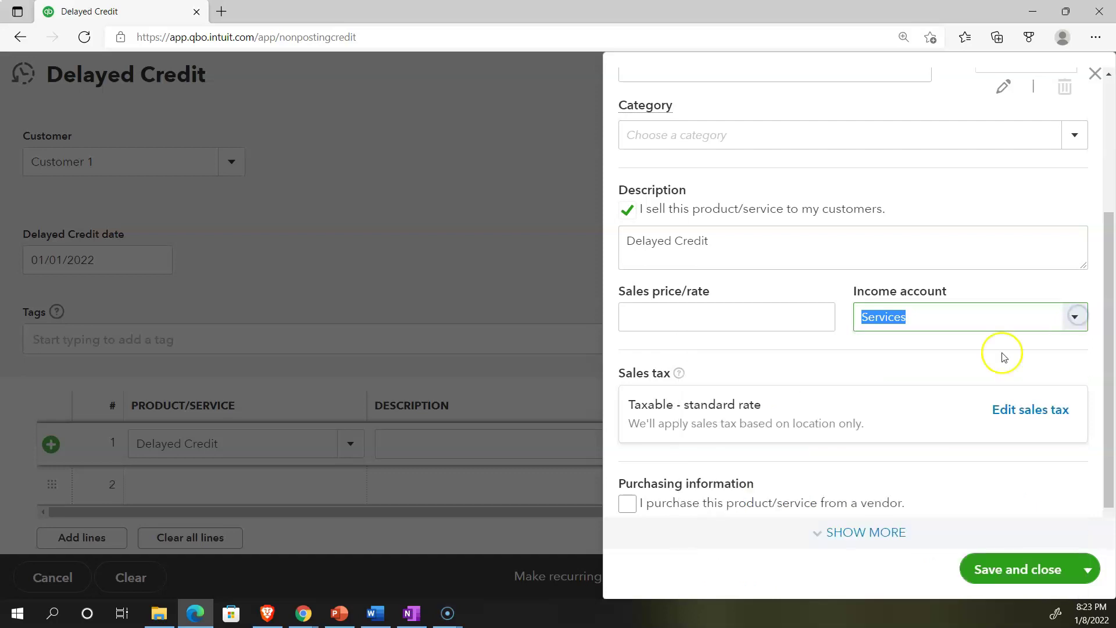
{"action": "scroll", "coordinate": [988, 357], "scroll_direction": "down", "scroll_amount": 1}
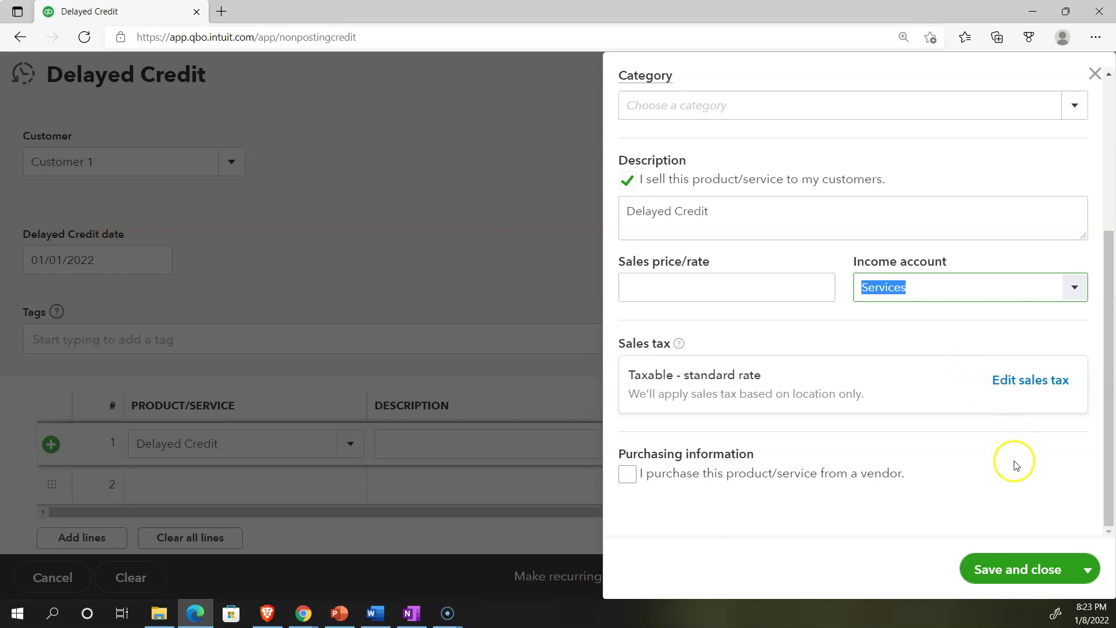
{"action": "left_click", "coordinate": [1027, 568]}
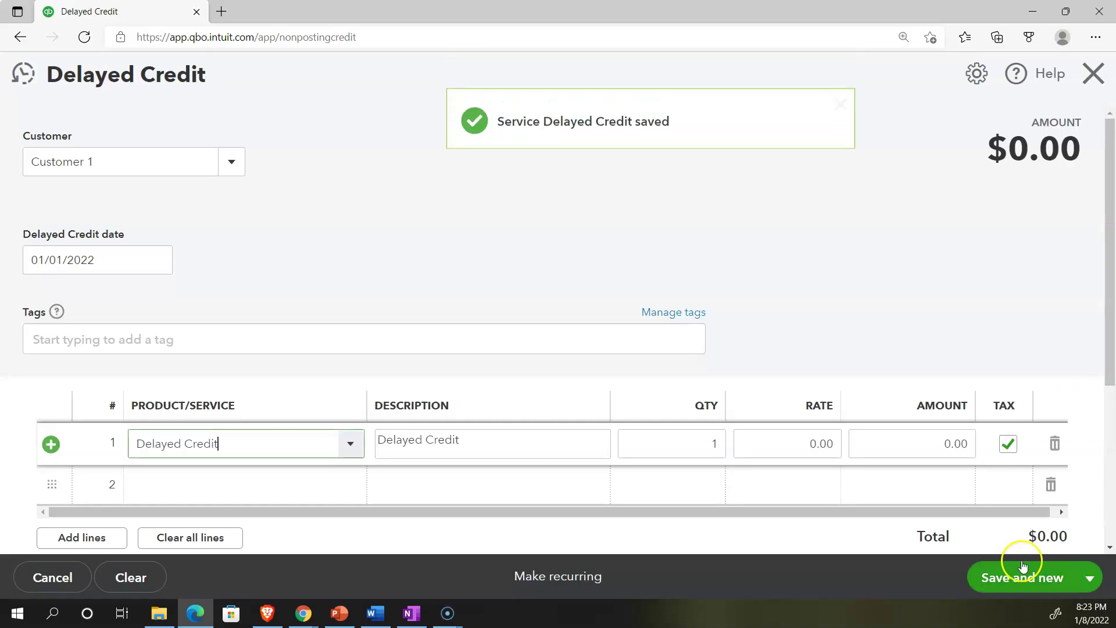
Set the rate of the Delayed Credit line to 100, and save and close the delayed credit.
{"action": "scroll", "coordinate": [950, 482], "scroll_direction": "down", "scroll_amount": 1}
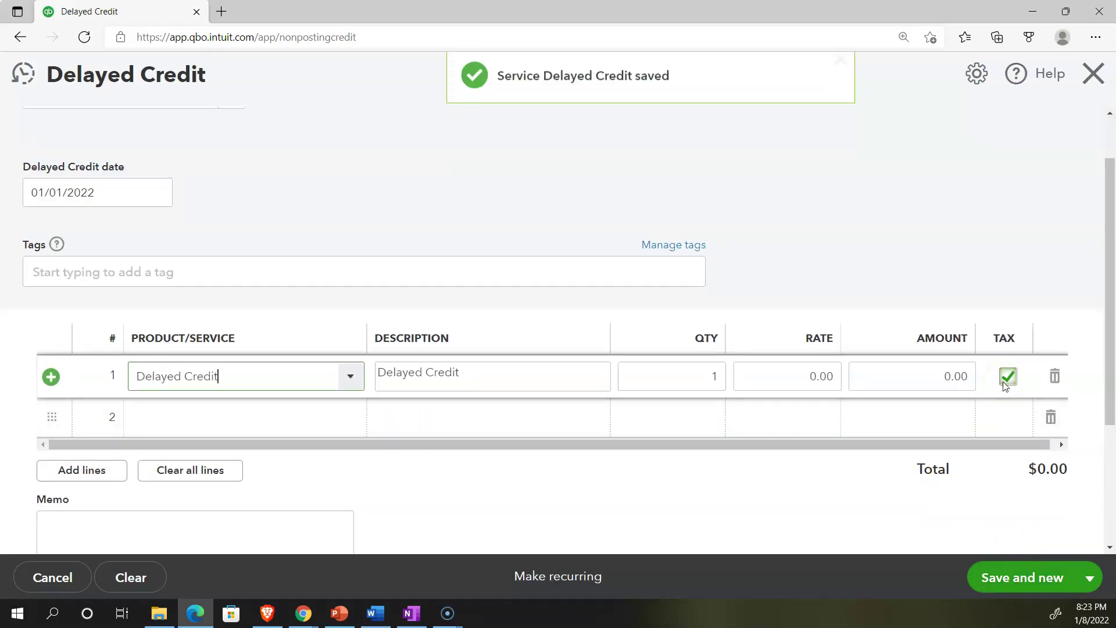
{"action": "key", "text": "ctrl+minus"}
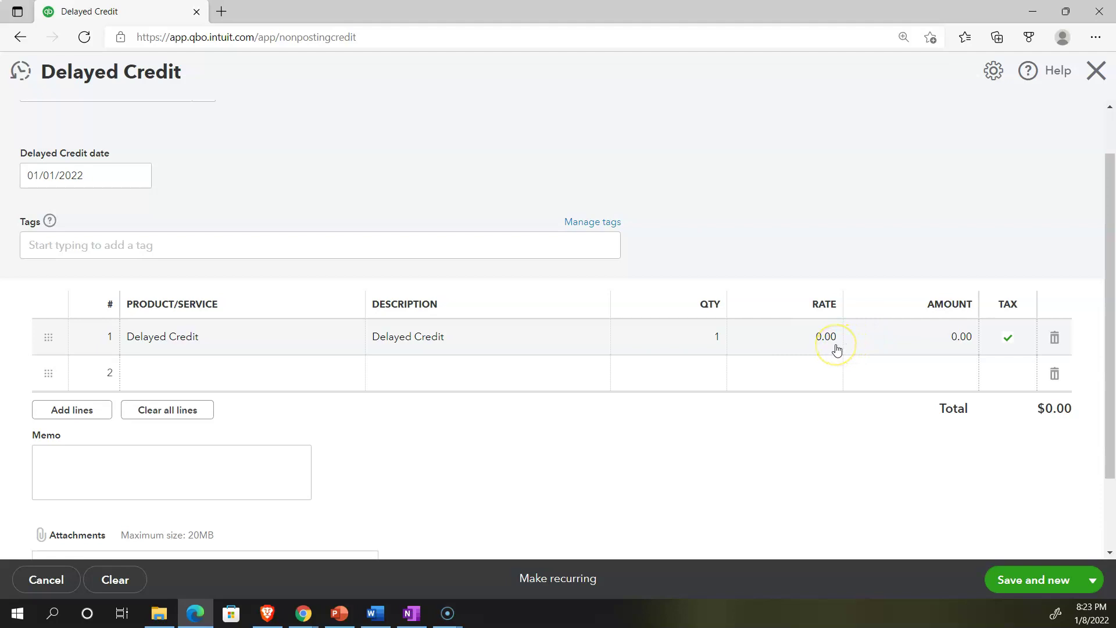
{"action": "left_click", "coordinate": [835, 348]}
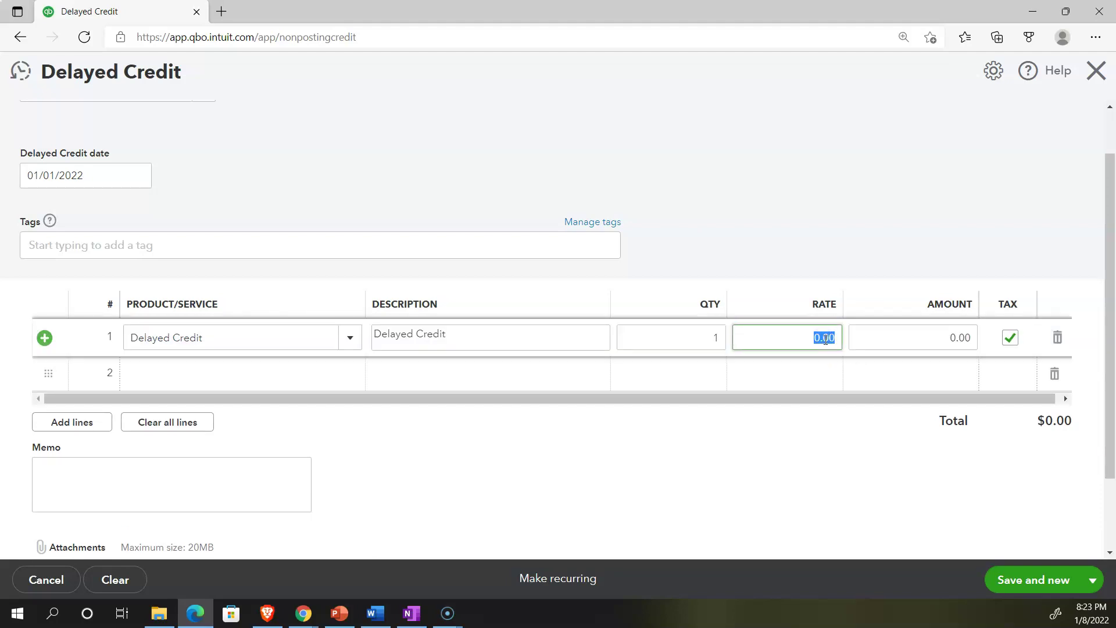
{"action": "type", "text": "100"}
{"action": "key", "text": "Tab"}
{"action": "key", "text": "Tab"}
{"action": "left_click", "coordinate": [808, 470]}
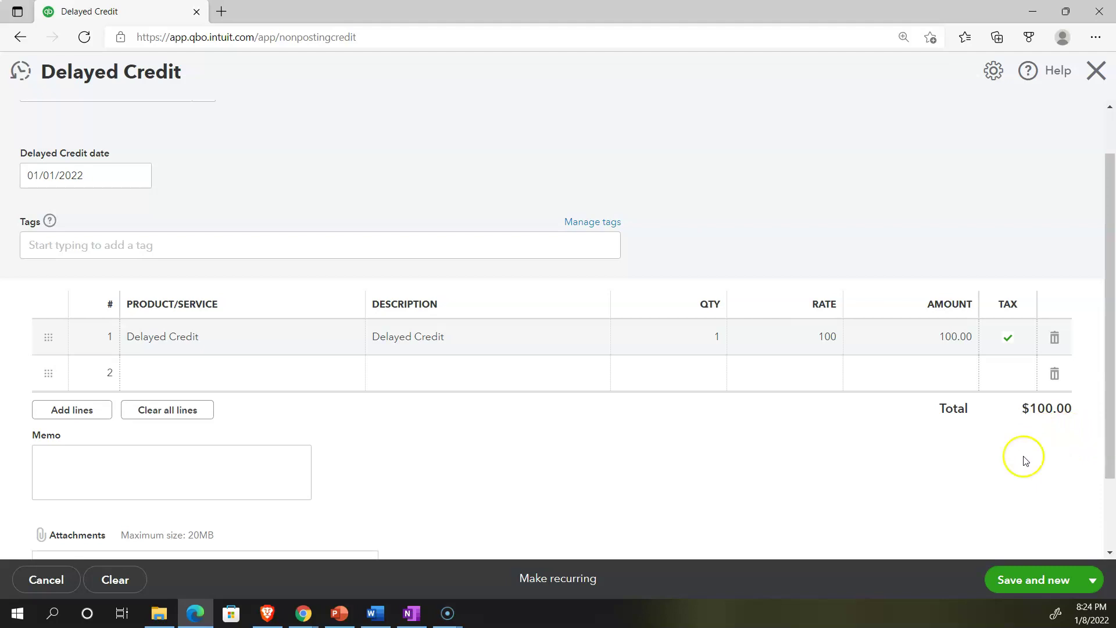
{"action": "left_click", "coordinate": [1093, 580]}
{"action": "left_click", "coordinate": [1032, 555]}
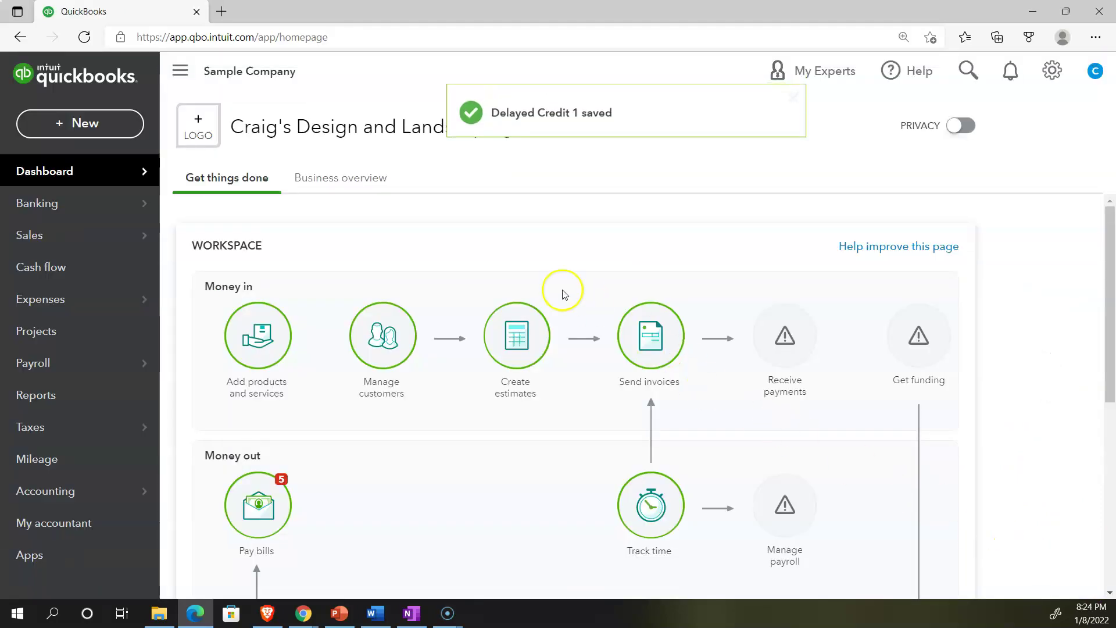
Duplicate the QuickBooks browser tab and open the Trial Balance report in the copy.
{"action": "right_click", "coordinate": [125, 12]}
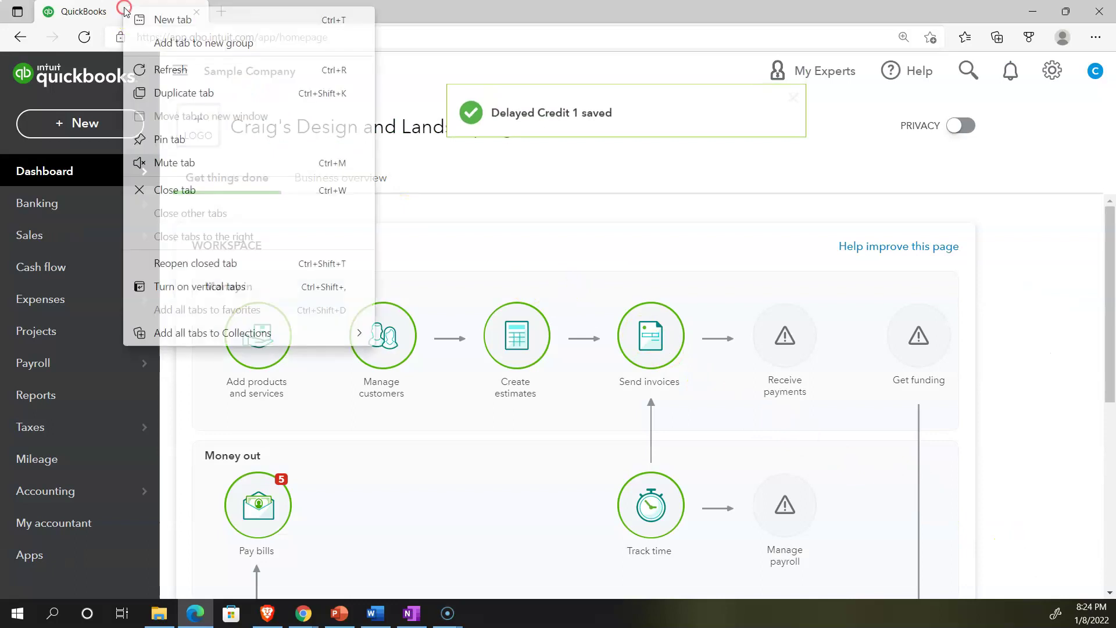
{"action": "left_click", "coordinate": [154, 90]}
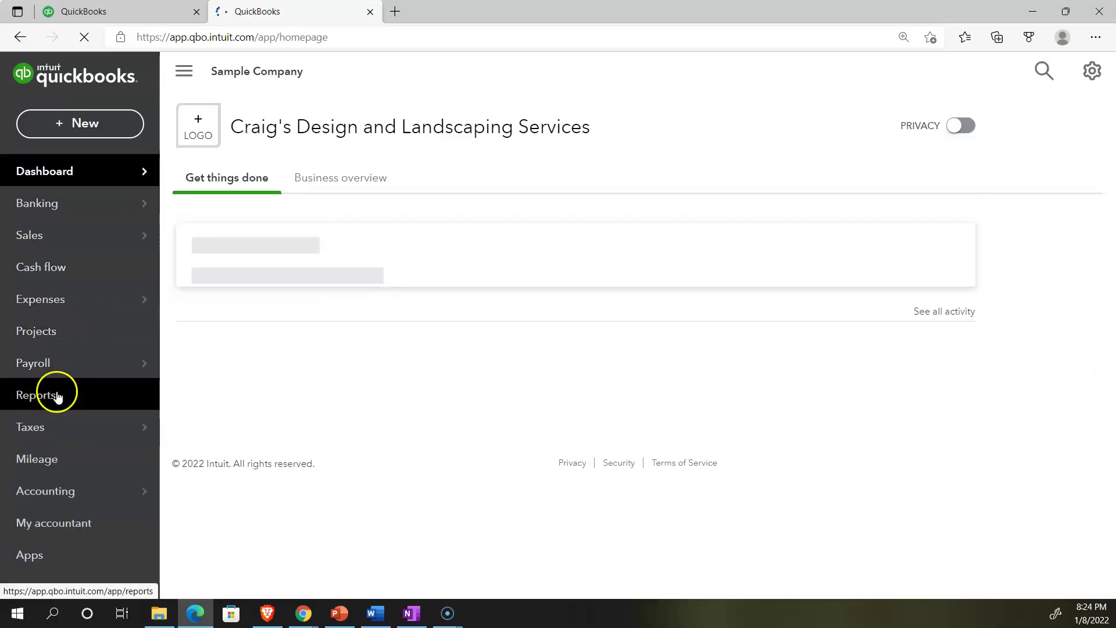
{"action": "left_click", "coordinate": [56, 395]}
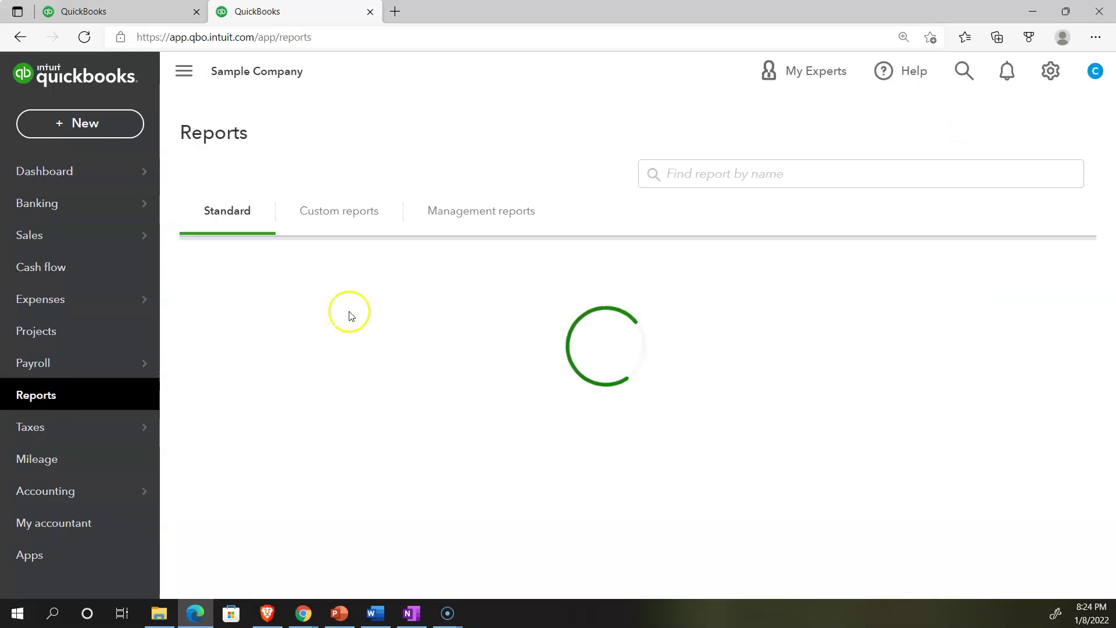
{"action": "left_click", "coordinate": [727, 174]}
{"action": "type", "text": "trial"}
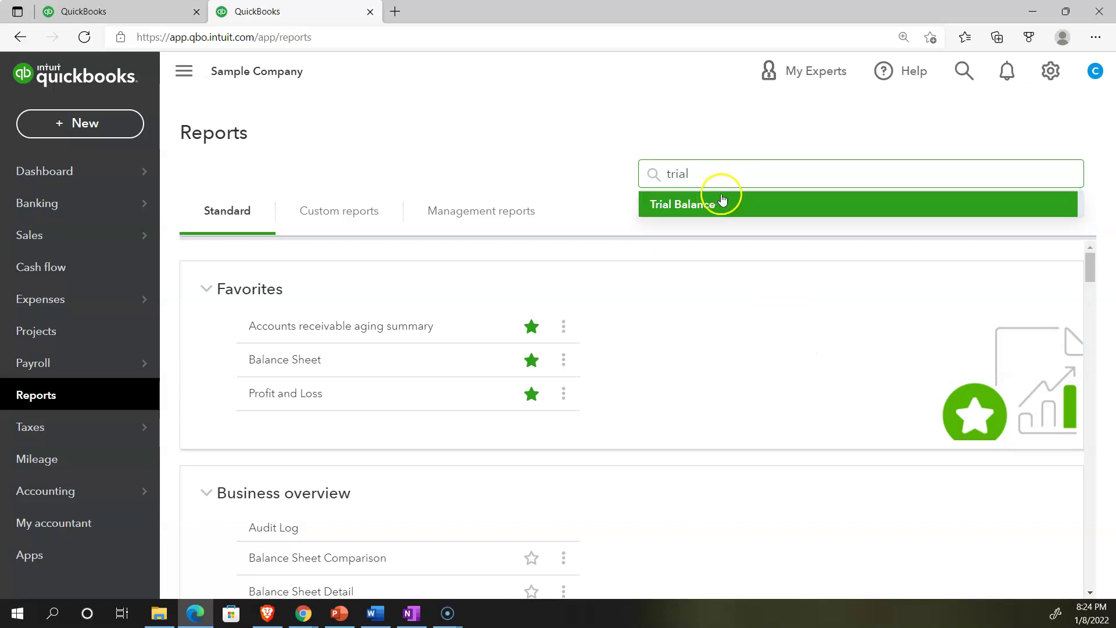
{"action": "left_click", "coordinate": [718, 199]}
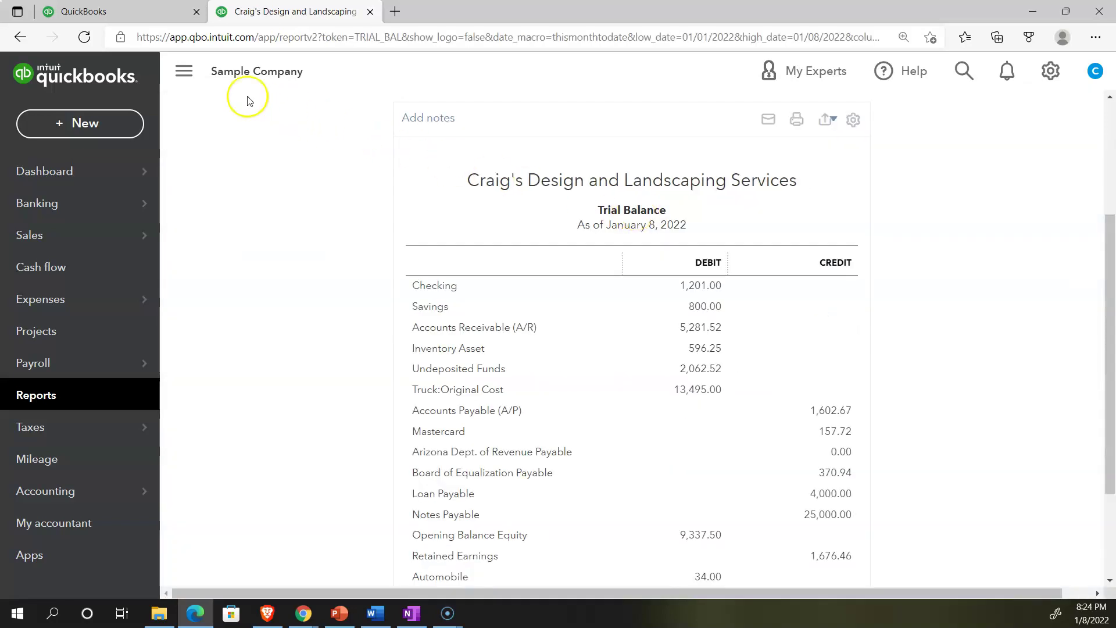
Set the Trial Balance end date to 12/31/2022 and run the report.
{"action": "left_click", "coordinate": [183, 71]}
{"action": "left_click_drag", "start_coordinate": [252, 193], "coordinate": [173, 189]}
{"action": "key", "text": "Tab"}
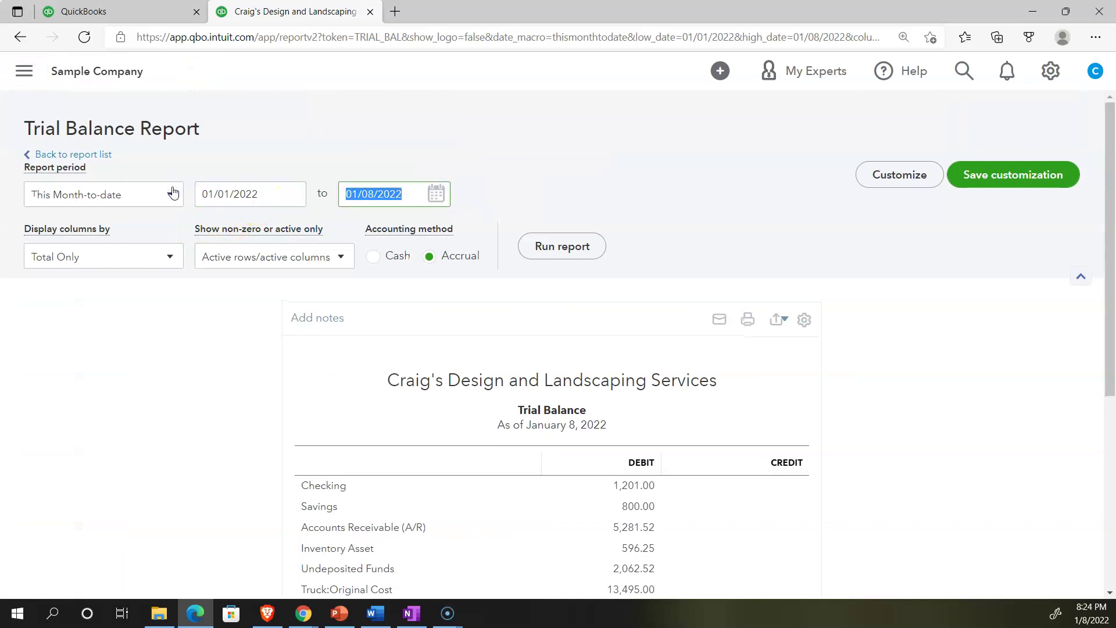
{"action": "type", "text": "12/31/2022"}
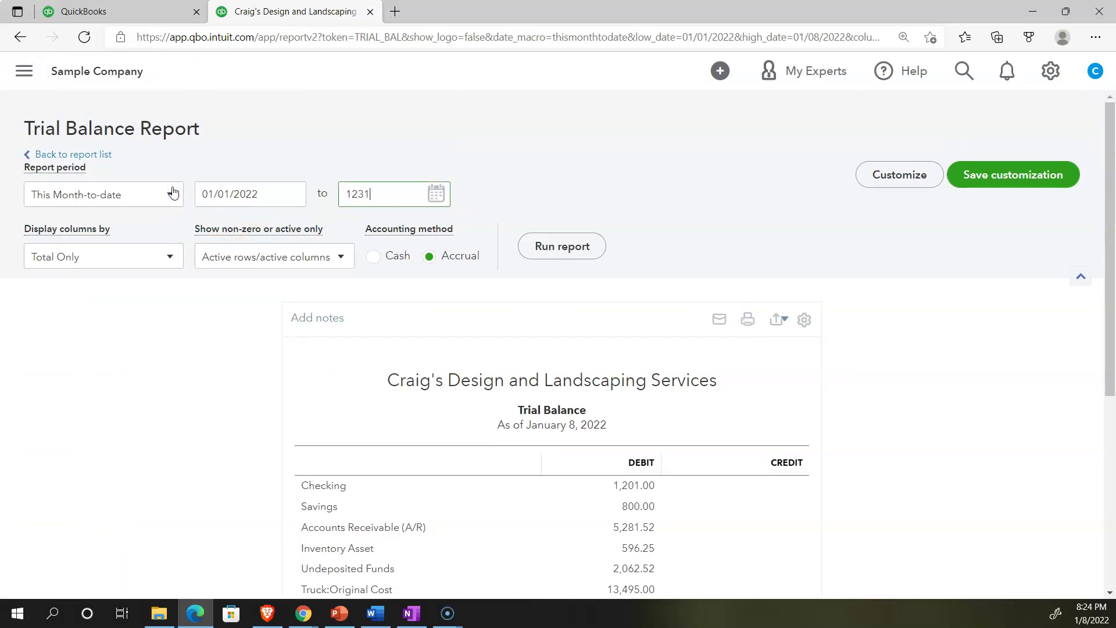
{"action": "key", "text": "Tab"}
{"action": "left_click", "coordinate": [535, 243]}
{"action": "scroll", "coordinate": [367, 410], "scroll_direction": "down", "scroll_amount": 3}
{"action": "scroll", "coordinate": [351, 434], "scroll_direction": "up", "scroll_amount": 2}
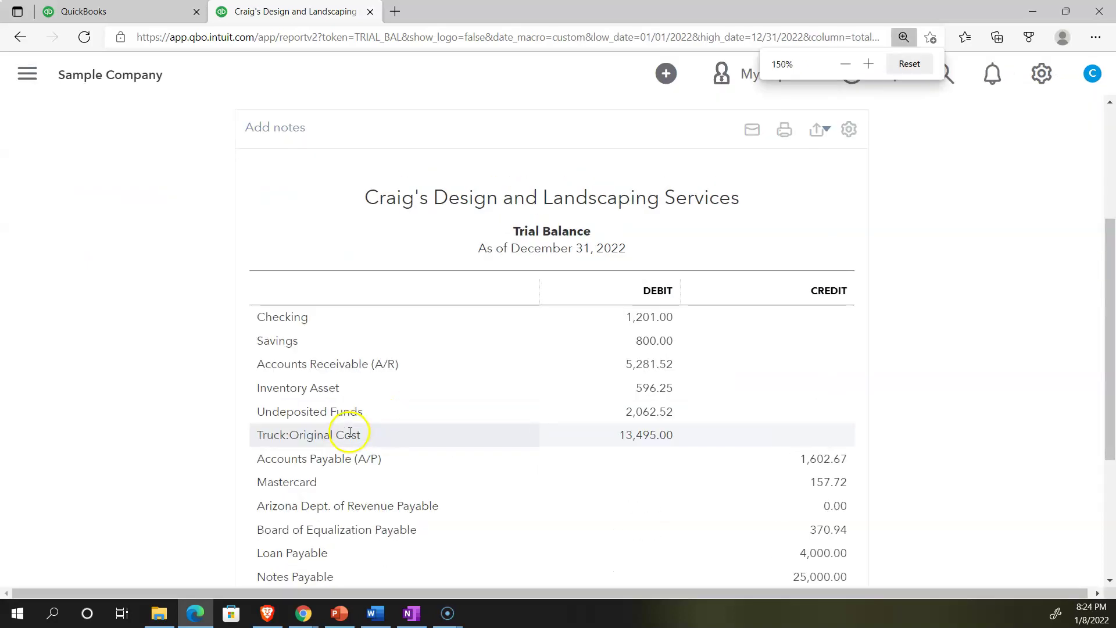
{"action": "scroll", "coordinate": [450, 459], "scroll_direction": "down", "scroll_amount": 1}
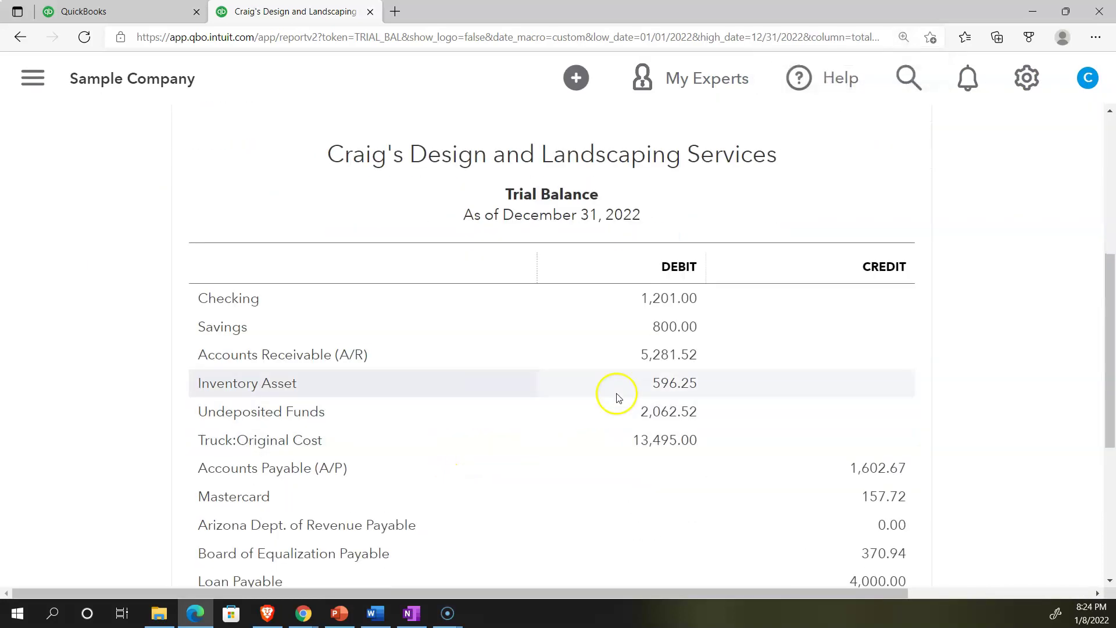
Examine the transactions behind the Accounts Receivable (A/R) balance and return to the Trial Balance.
{"action": "left_click", "coordinate": [654, 357]}
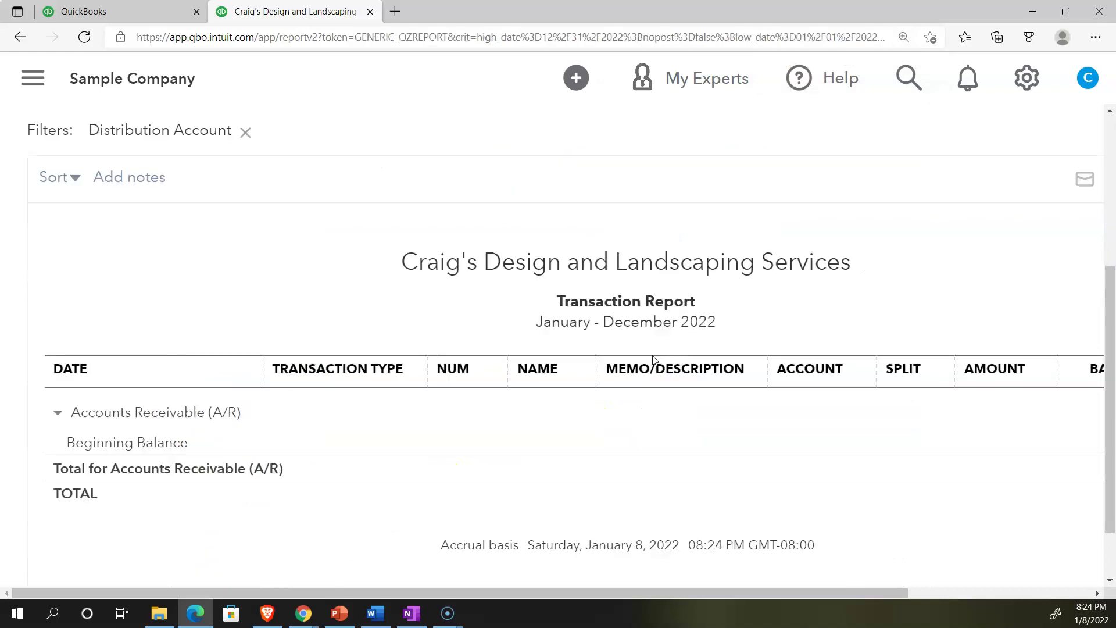
{"action": "left_click_drag", "start_coordinate": [624, 593], "coordinate": [590, 608]}
{"action": "scroll", "coordinate": [332, 487], "scroll_direction": "up", "scroll_amount": 5}
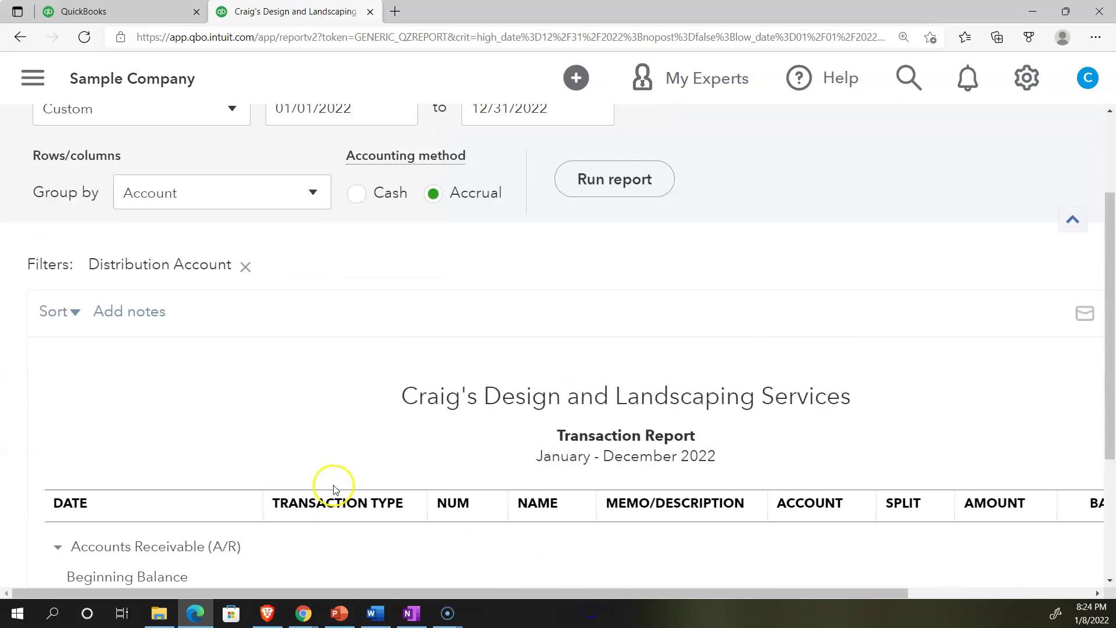
{"action": "left_click", "coordinate": [163, 197]}
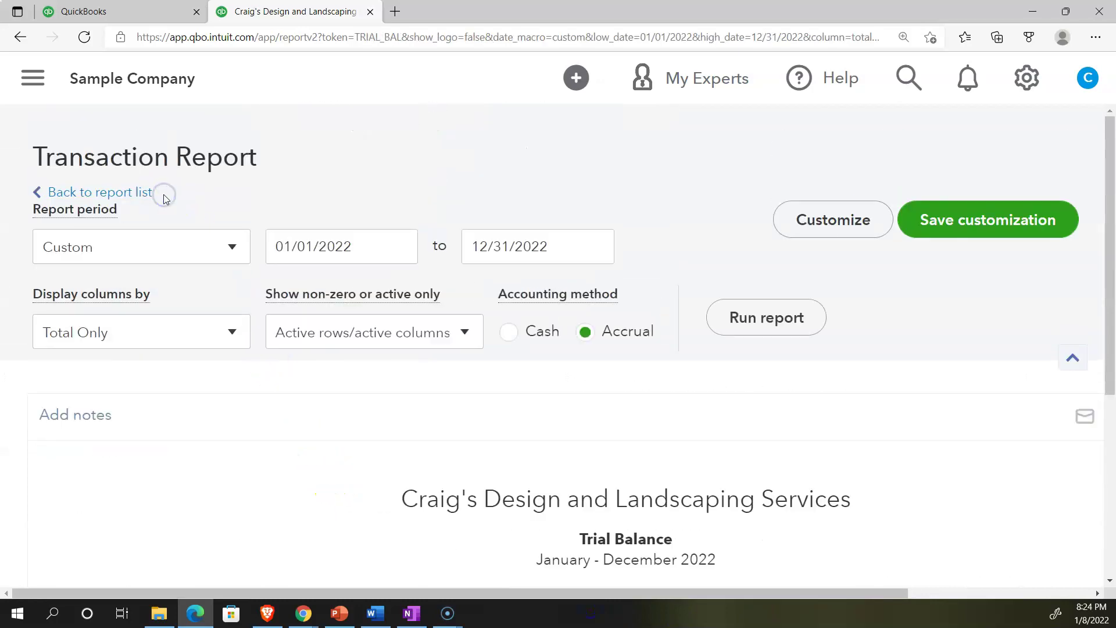
{"action": "scroll", "coordinate": [160, 169], "scroll_direction": "down", "scroll_amount": 5}
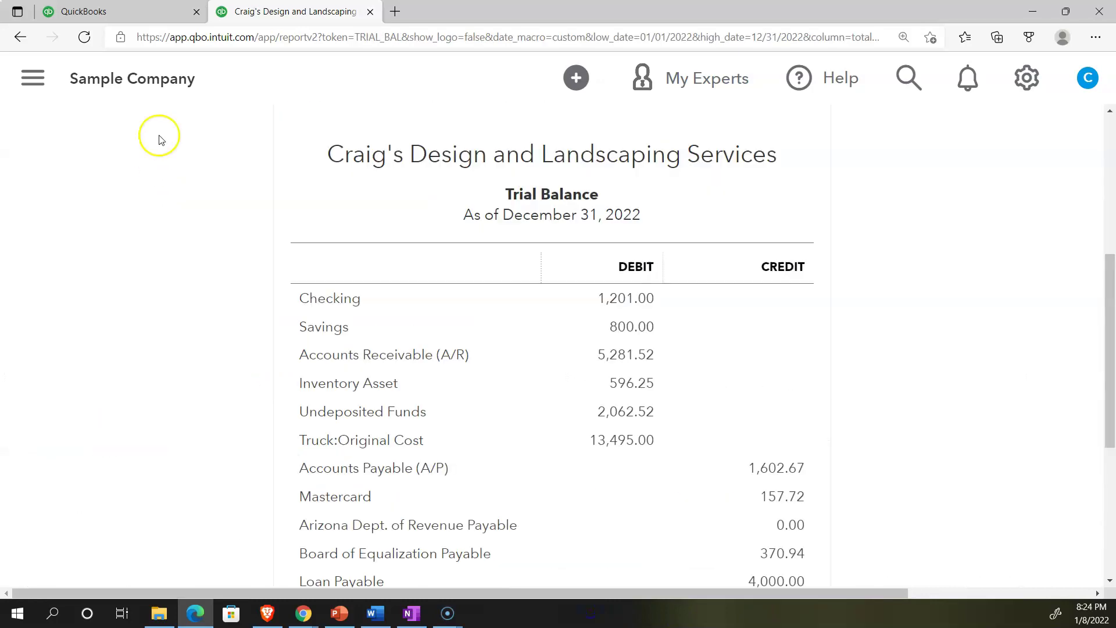
Switch back to the original browser tab and open Customer 1's transaction list from the customers page.
{"action": "left_click", "coordinate": [116, 13]}
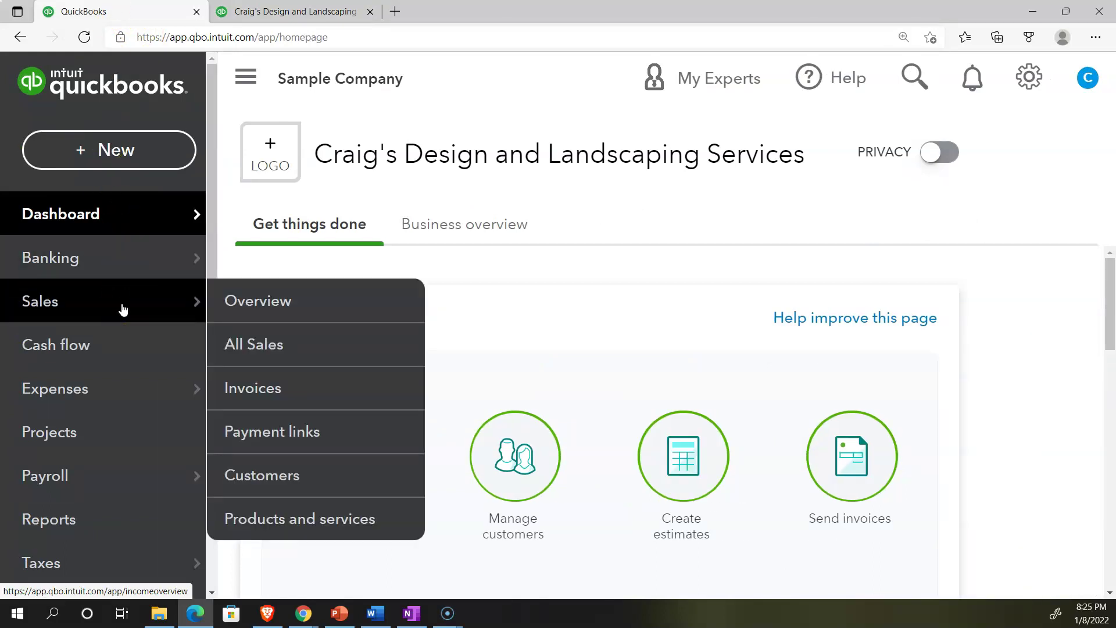
{"action": "left_click", "coordinate": [122, 308]}
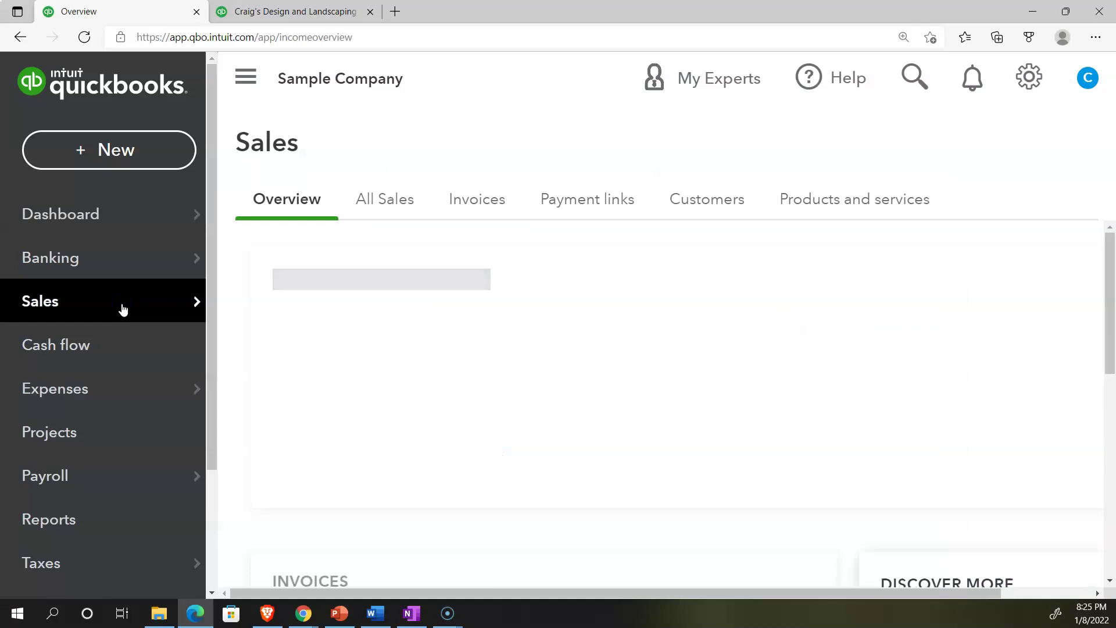
{"action": "left_click", "coordinate": [714, 201]}
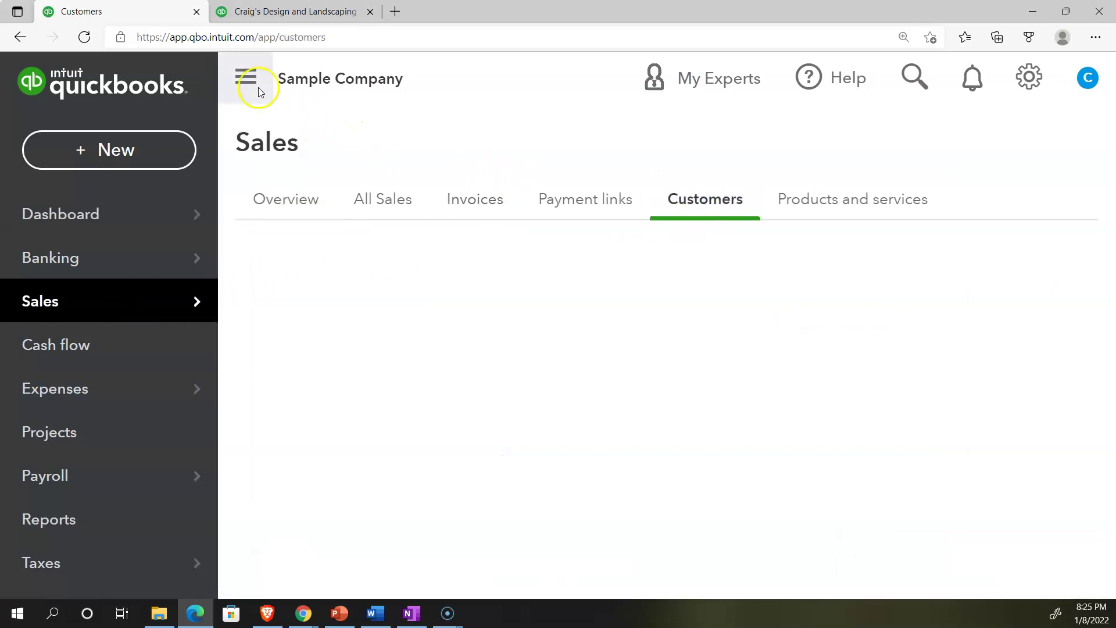
{"action": "left_click", "coordinate": [246, 76]}
{"action": "scroll", "coordinate": [347, 250], "scroll_direction": "down", "scroll_amount": 5}
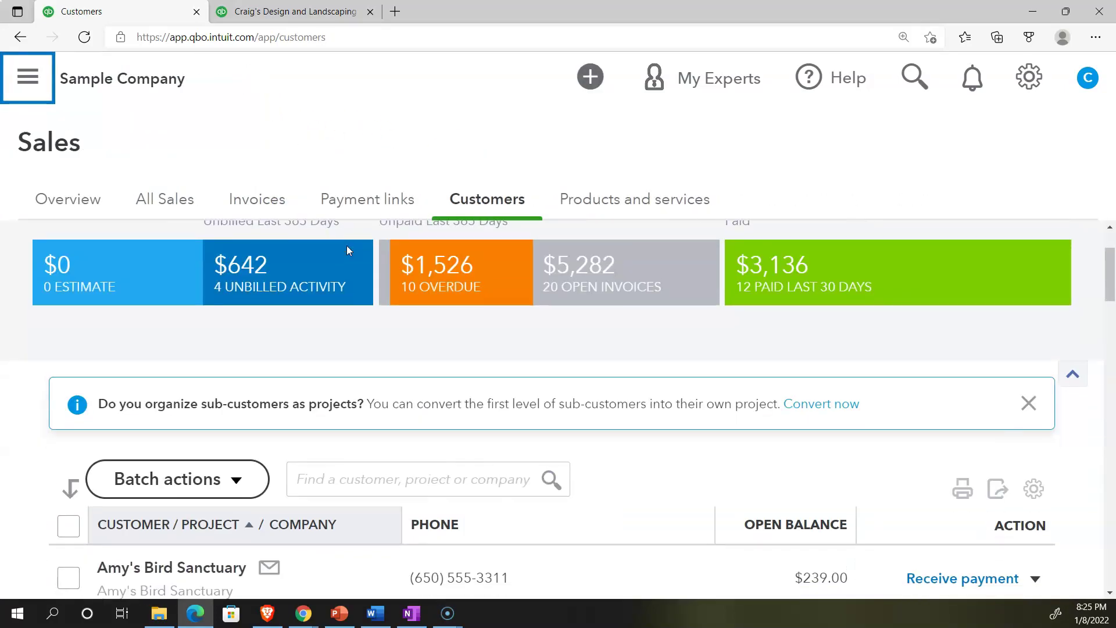
{"action": "scroll", "coordinate": [291, 320], "scroll_direction": "down", "scroll_amount": 1}
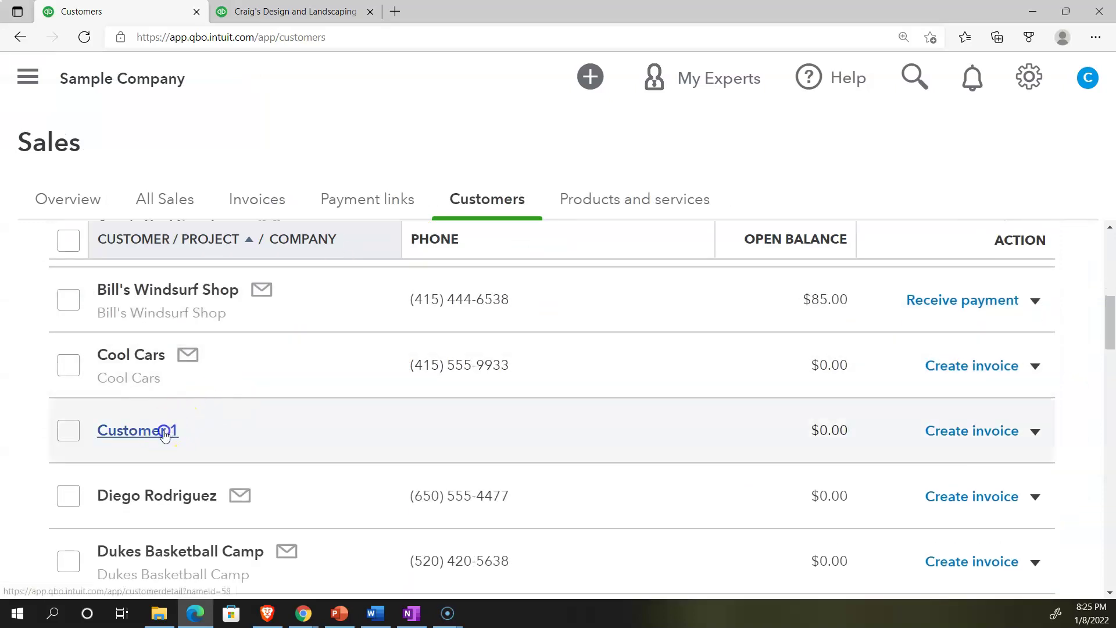
{"action": "left_click", "coordinate": [163, 432]}
{"action": "scroll", "coordinate": [163, 435], "scroll_direction": "down", "scroll_amount": 3}
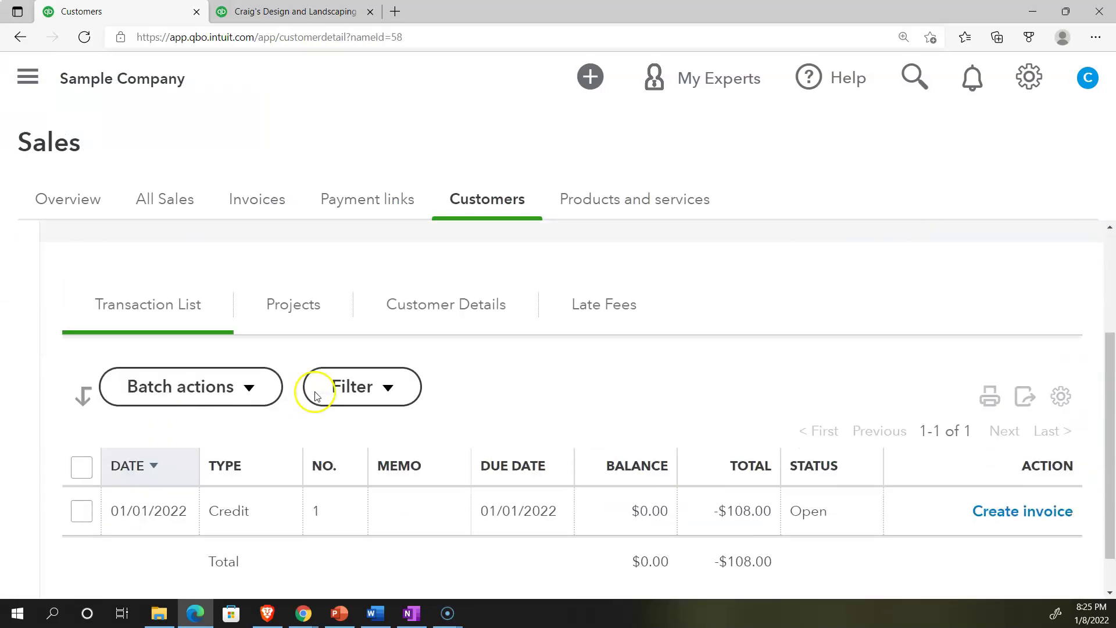
{"action": "key", "text": "ctrl+minus"}
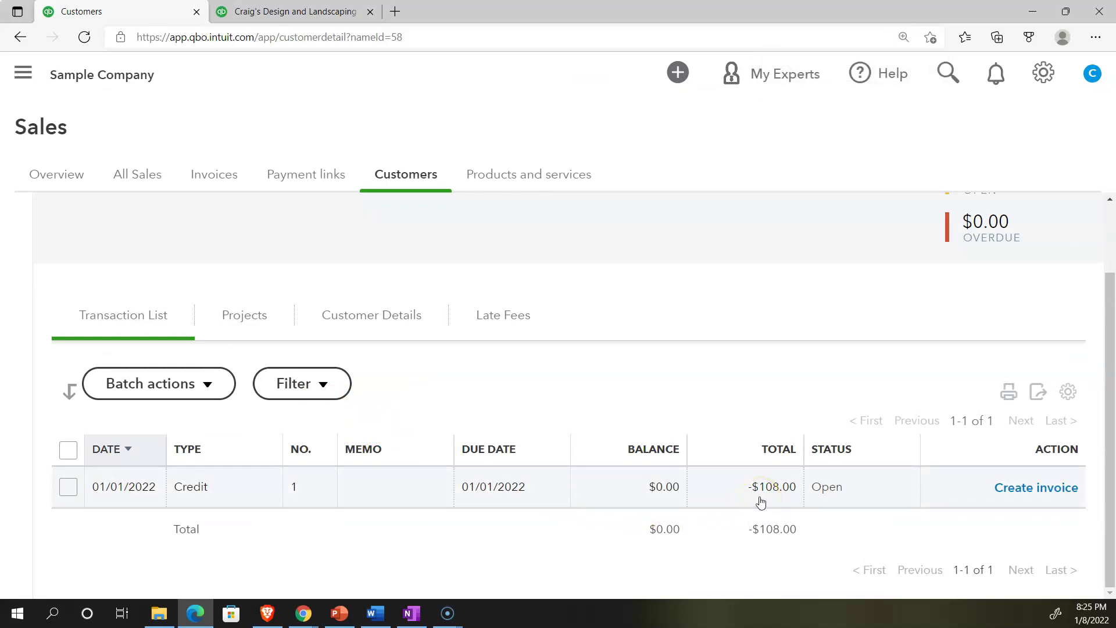
Create an invoice from Customer 1's open credit to review its lines, and leave it without saving.
{"action": "left_click", "coordinate": [1006, 495]}
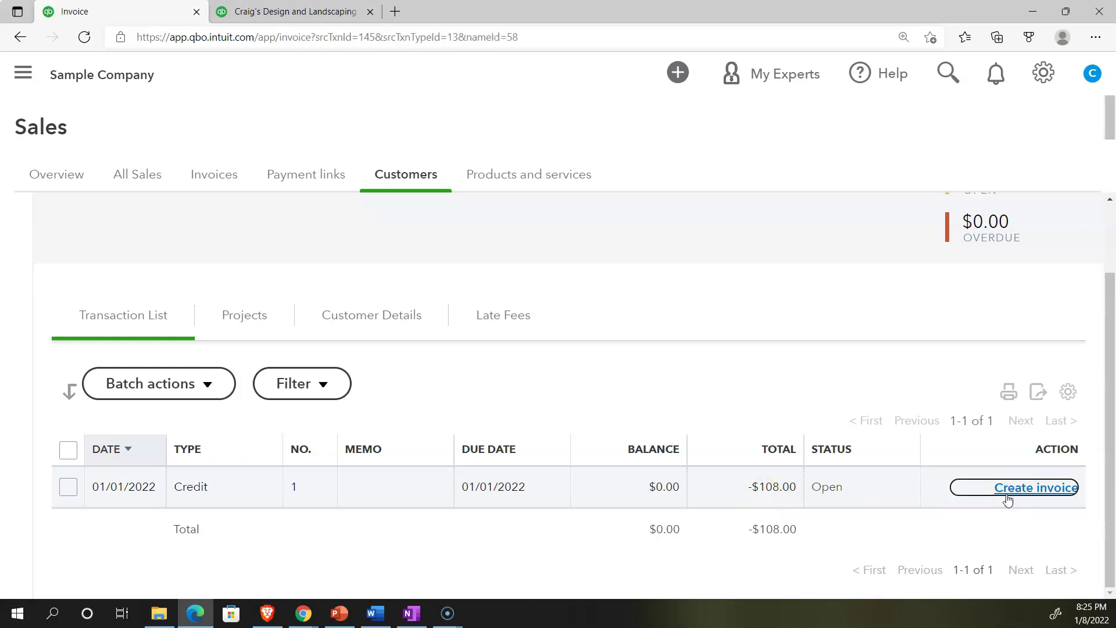
{"action": "scroll", "coordinate": [894, 475], "scroll_direction": "down", "scroll_amount": 2}
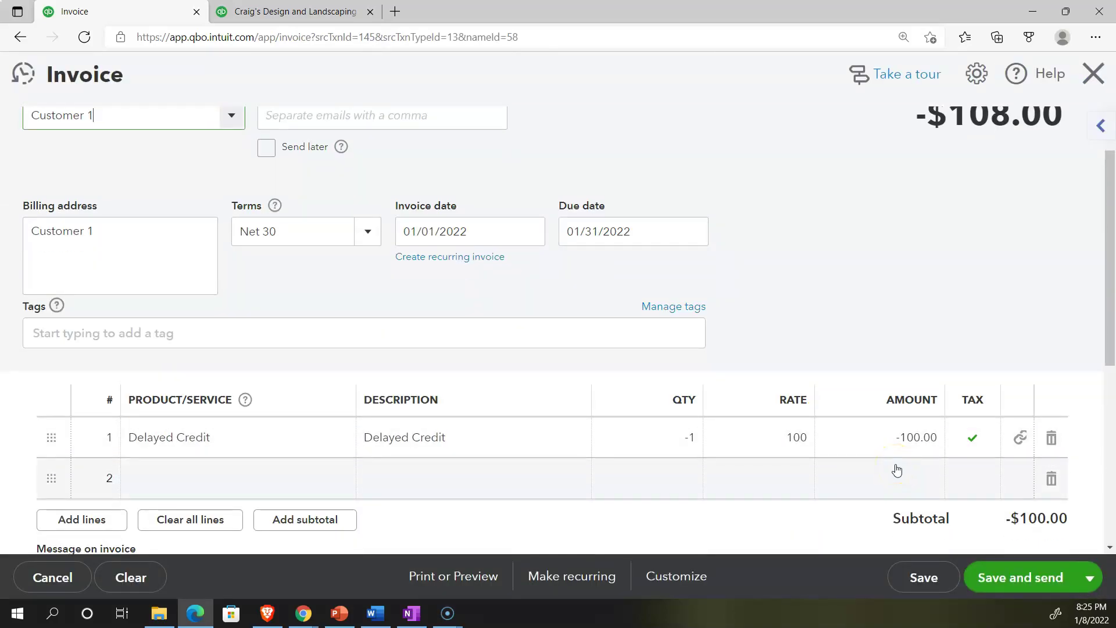
{"action": "left_click", "coordinate": [1092, 78]}
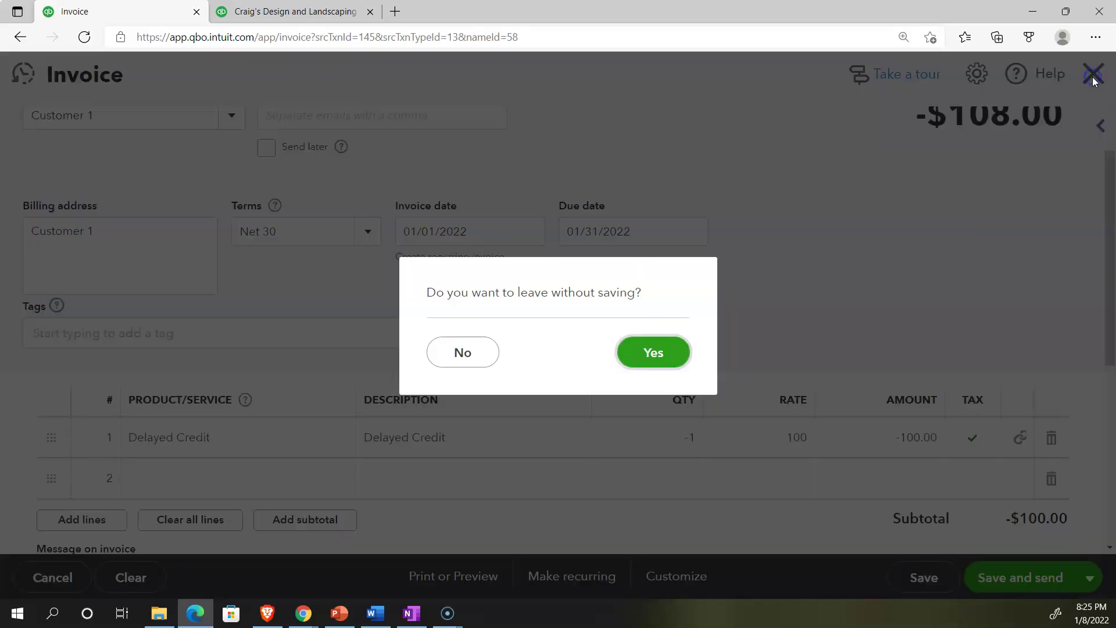
{"action": "left_click", "coordinate": [671, 359]}
Start a new invoice from scratch and set its customer to Customer 1.
{"action": "left_click", "coordinate": [29, 80]}
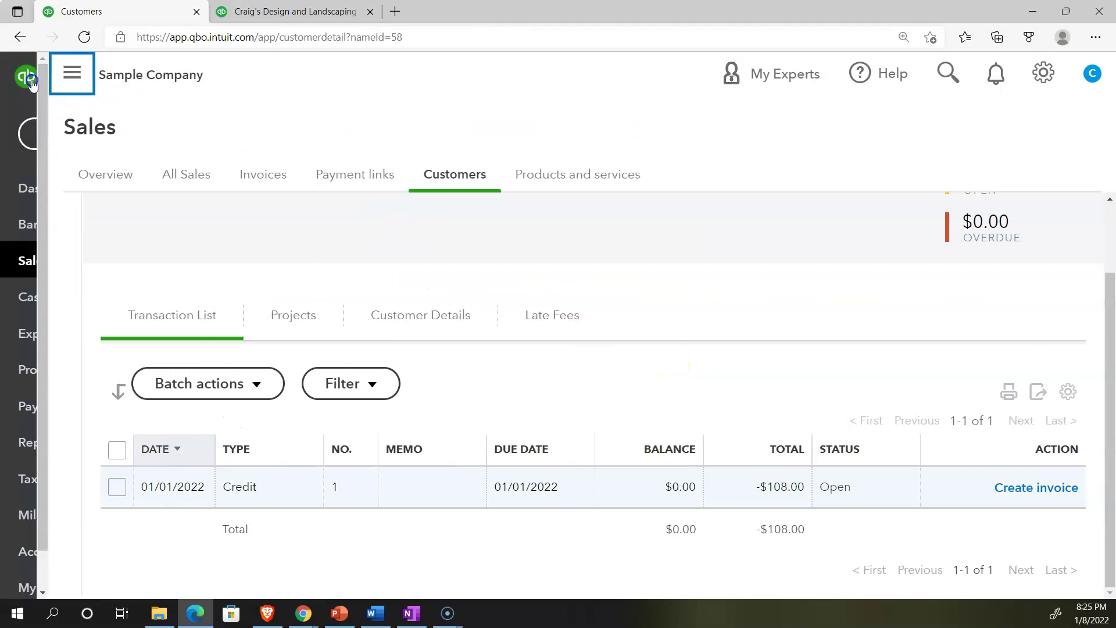
{"action": "left_click", "coordinate": [75, 134]}
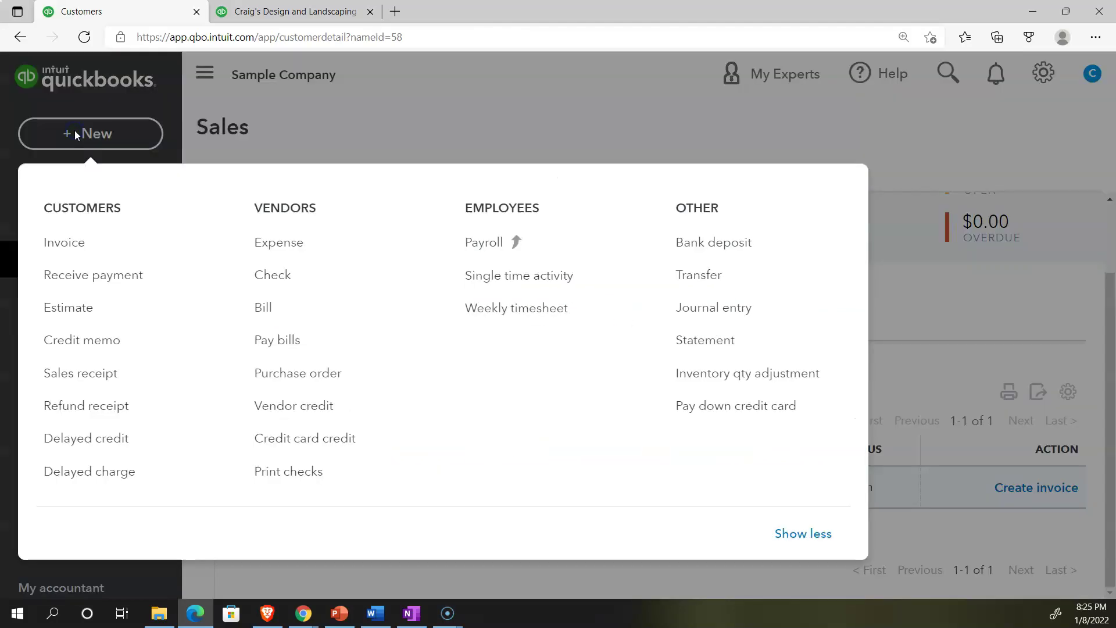
{"action": "left_click", "coordinate": [57, 250]}
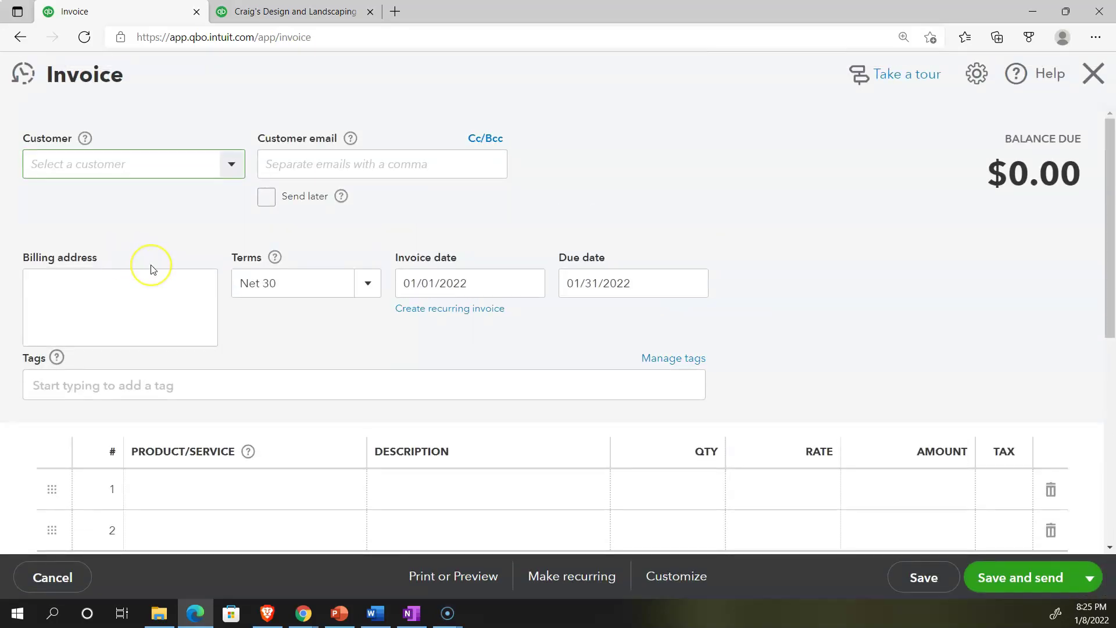
{"action": "type", "text": "Customer 1"}
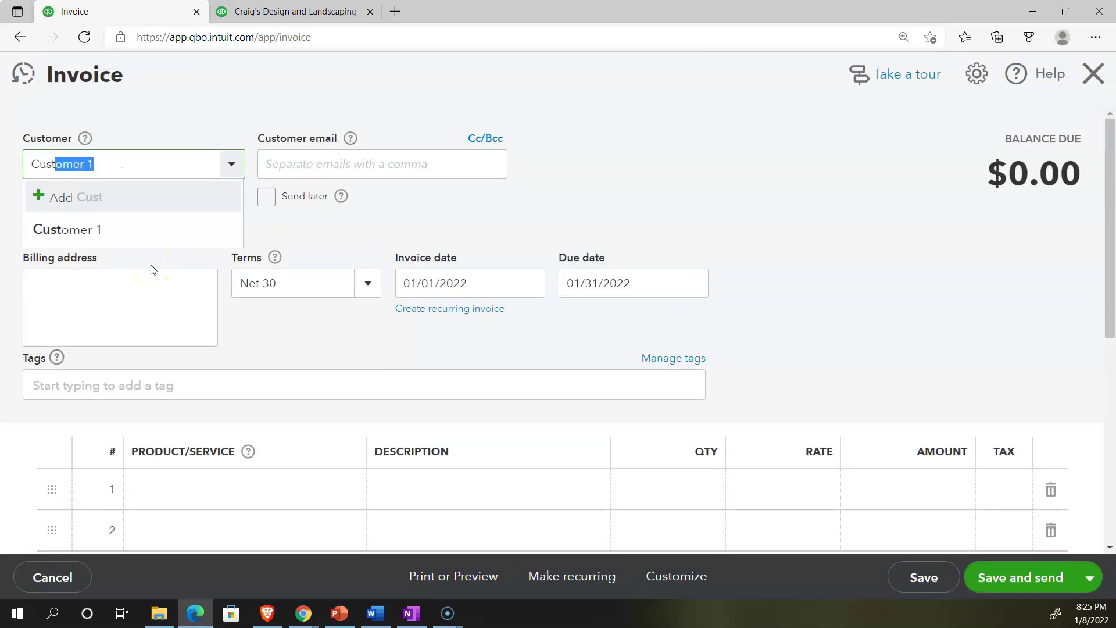
{"action": "left_click", "coordinate": [127, 229]}
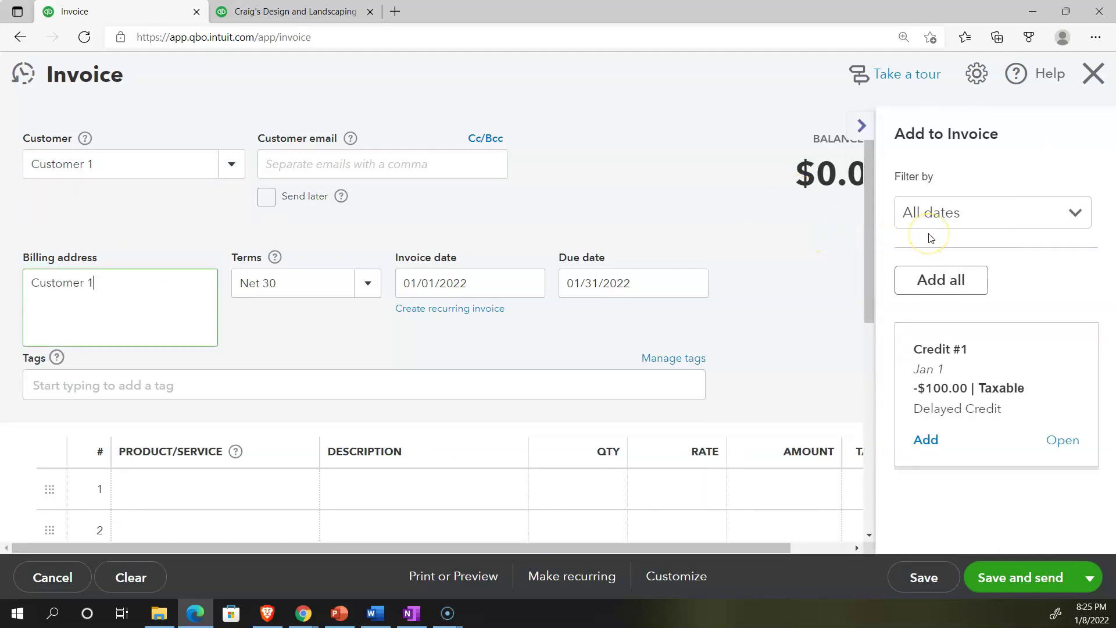
Add the suggested delayed credit, Credit #1, to the invoice and collapse the suggestions.
{"action": "left_click", "coordinate": [928, 272]}
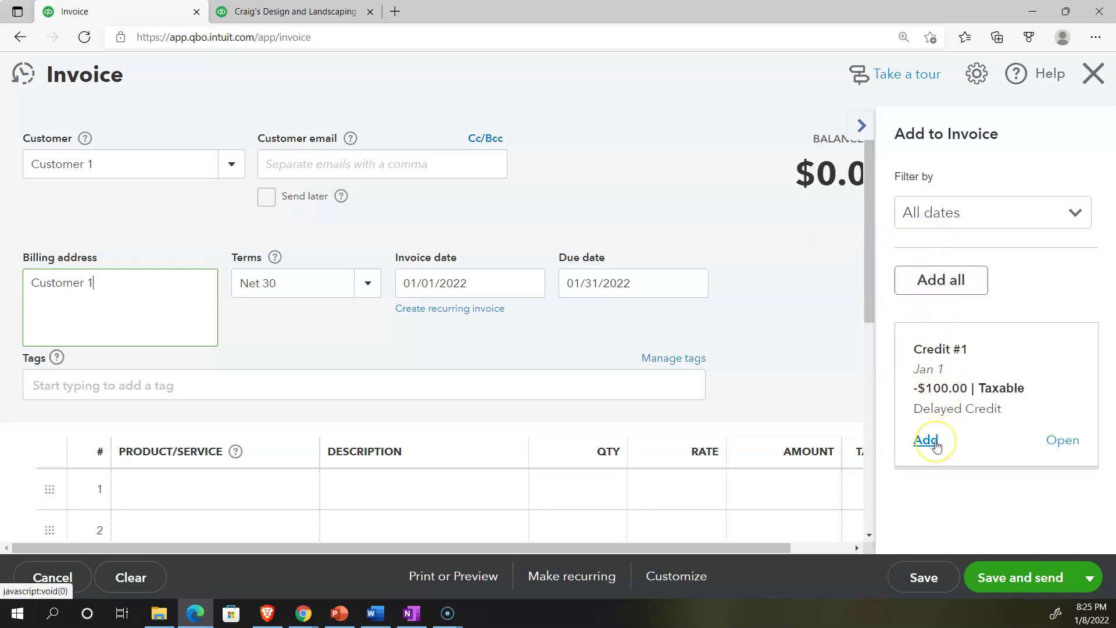
{"action": "left_click", "coordinate": [926, 440]}
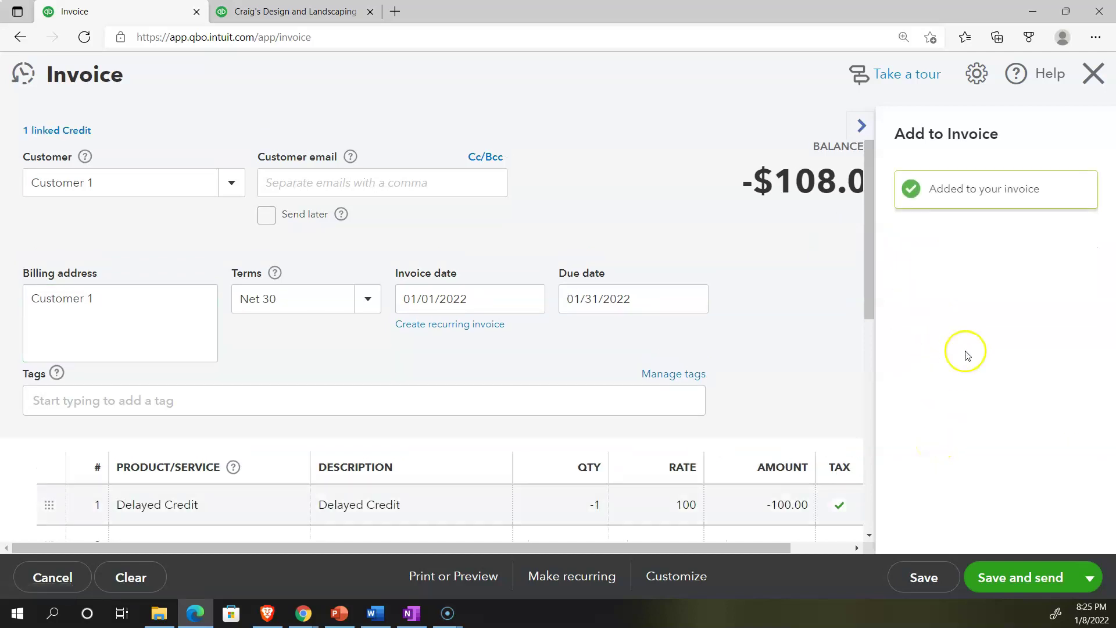
{"action": "left_click", "coordinate": [862, 125]}
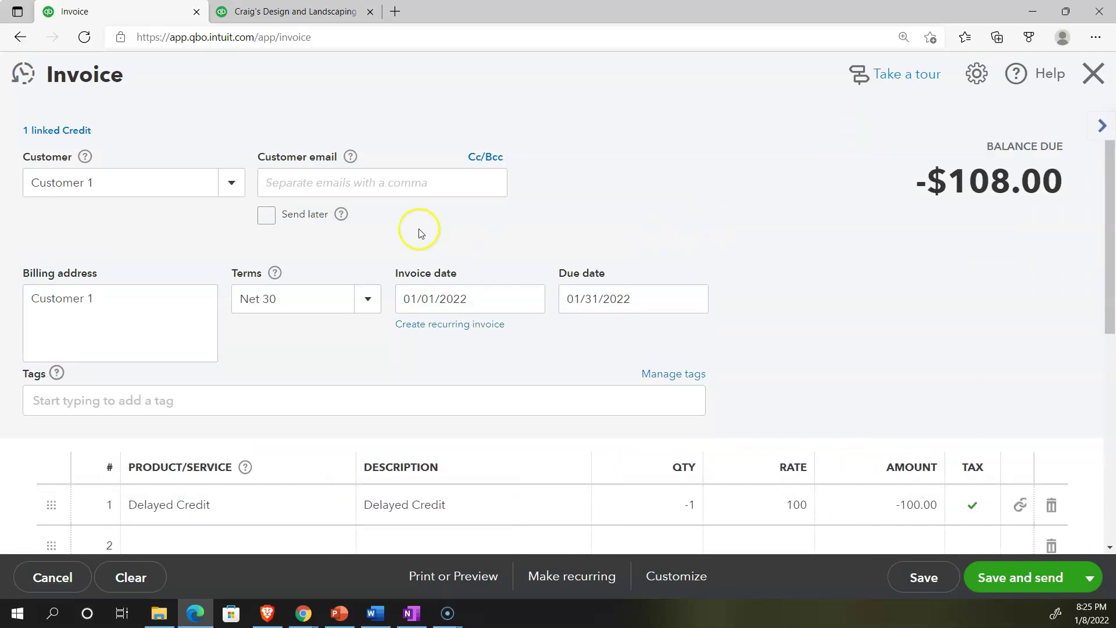
Enter Item 1 as the product on the invoice's second line and add it as a new Service item.
{"action": "scroll", "coordinate": [200, 311], "scroll_direction": "down", "scroll_amount": 1}
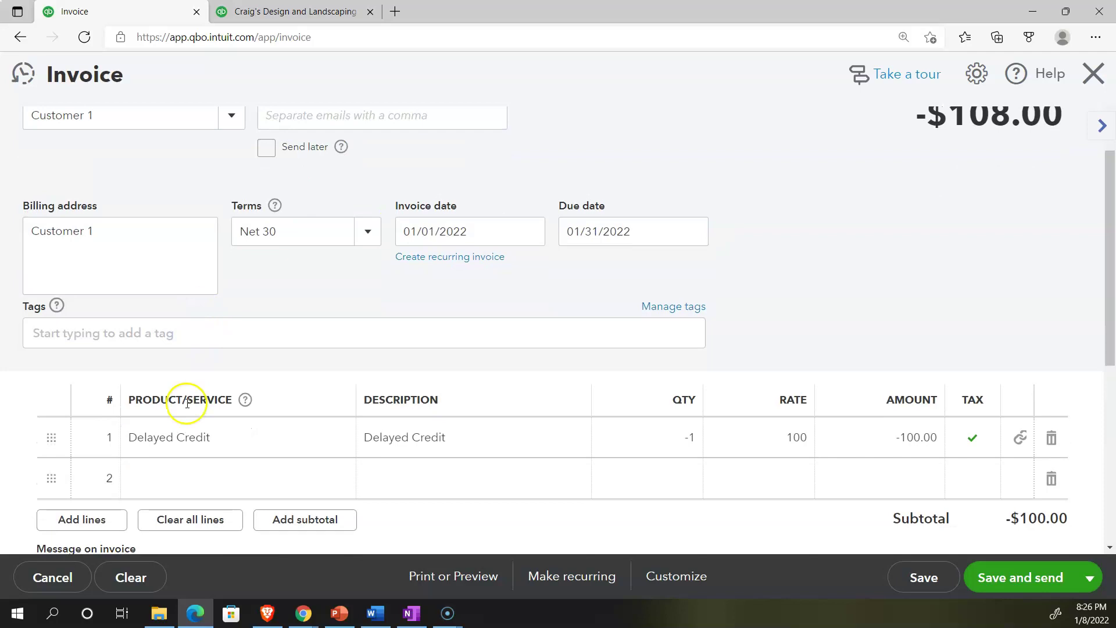
{"action": "left_click", "coordinate": [175, 473]}
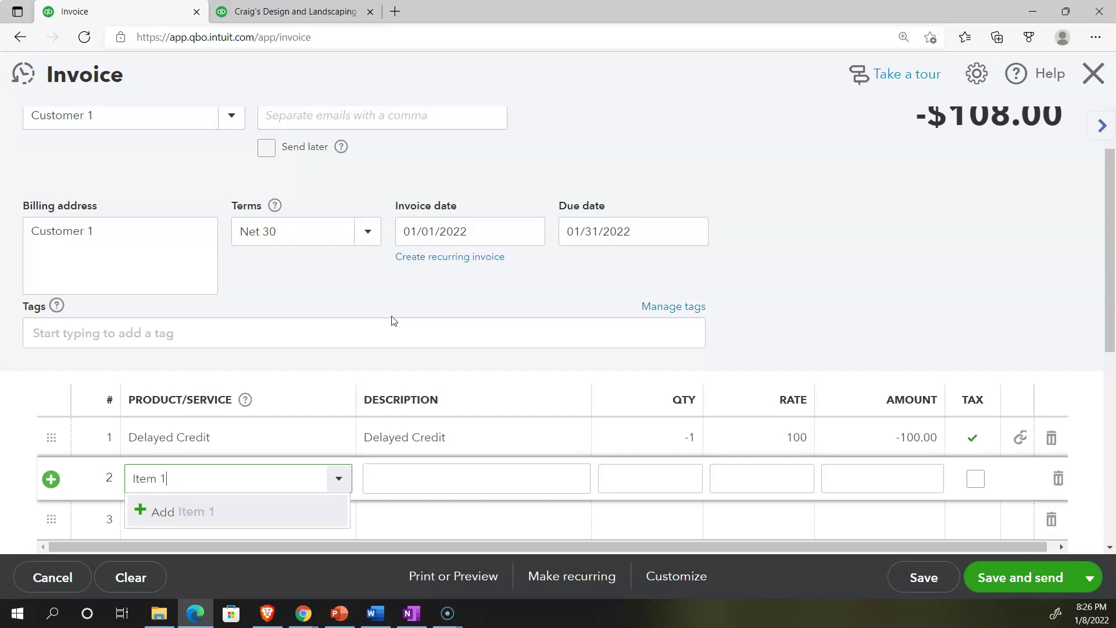
{"action": "key", "text": "Return"}
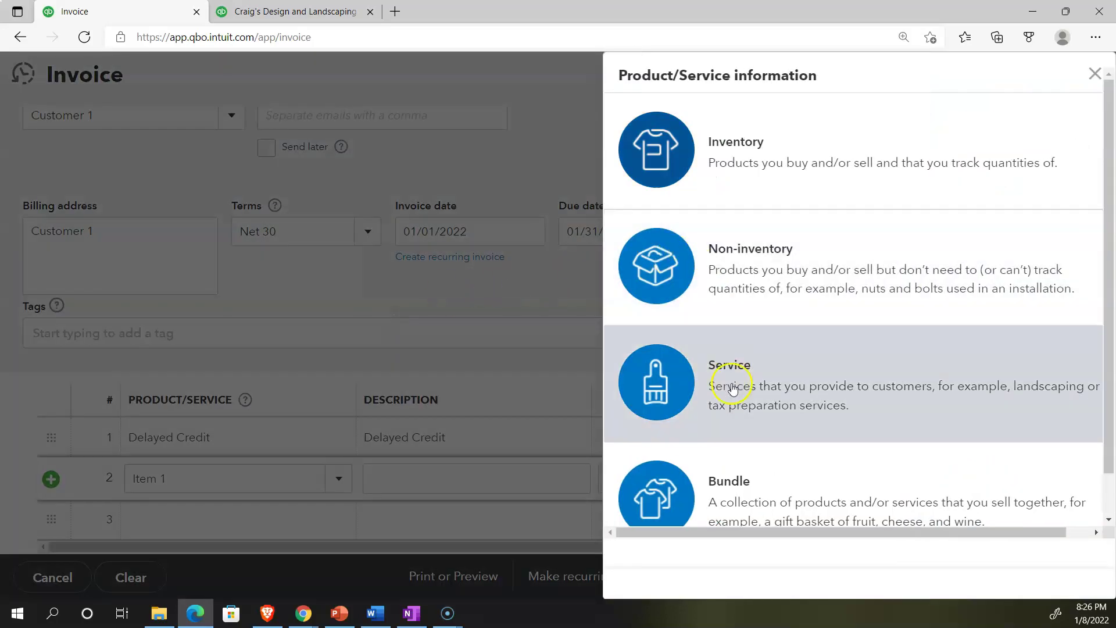
{"action": "left_click", "coordinate": [732, 388]}
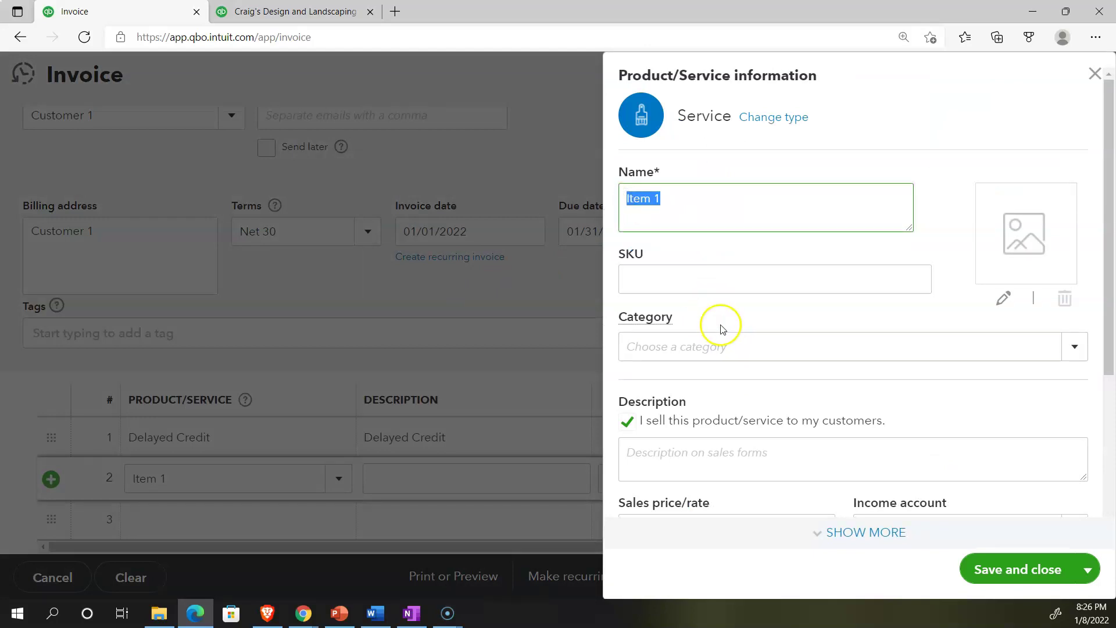
Give the service the description Item 1 and a sales price of 300 with the Services income account, and save it.
{"action": "scroll", "coordinate": [693, 377], "scroll_direction": "down", "scroll_amount": 1}
{"action": "left_click", "coordinate": [692, 393]}
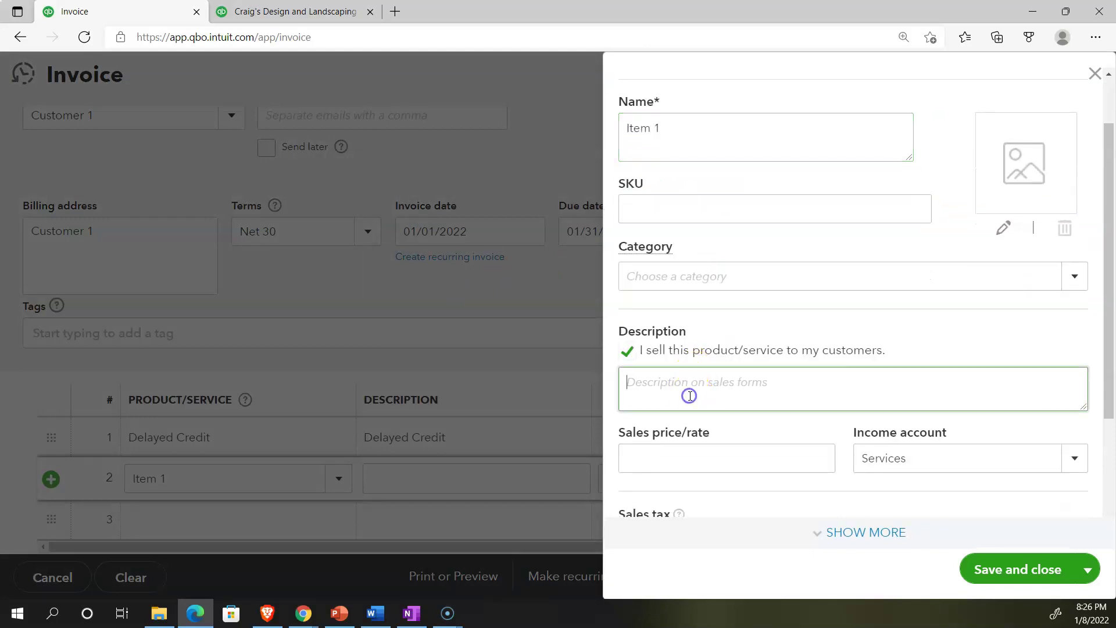
{"action": "scroll", "coordinate": [689, 392], "scroll_direction": "down", "scroll_amount": 1}
{"action": "left_click", "coordinate": [681, 393]}
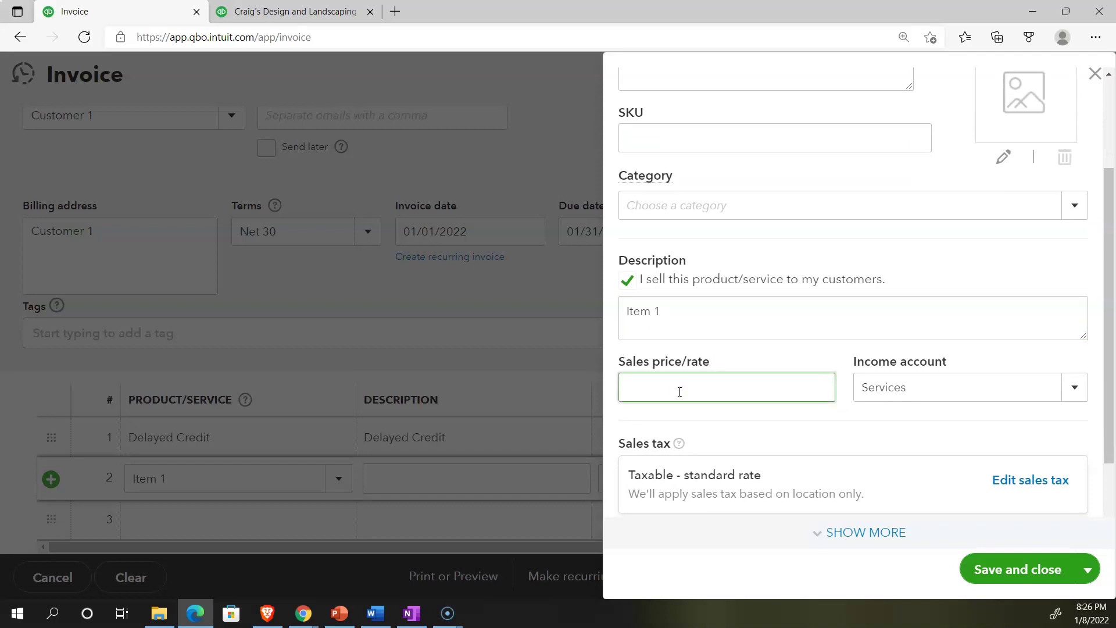
{"action": "key", "text": "Tab"}
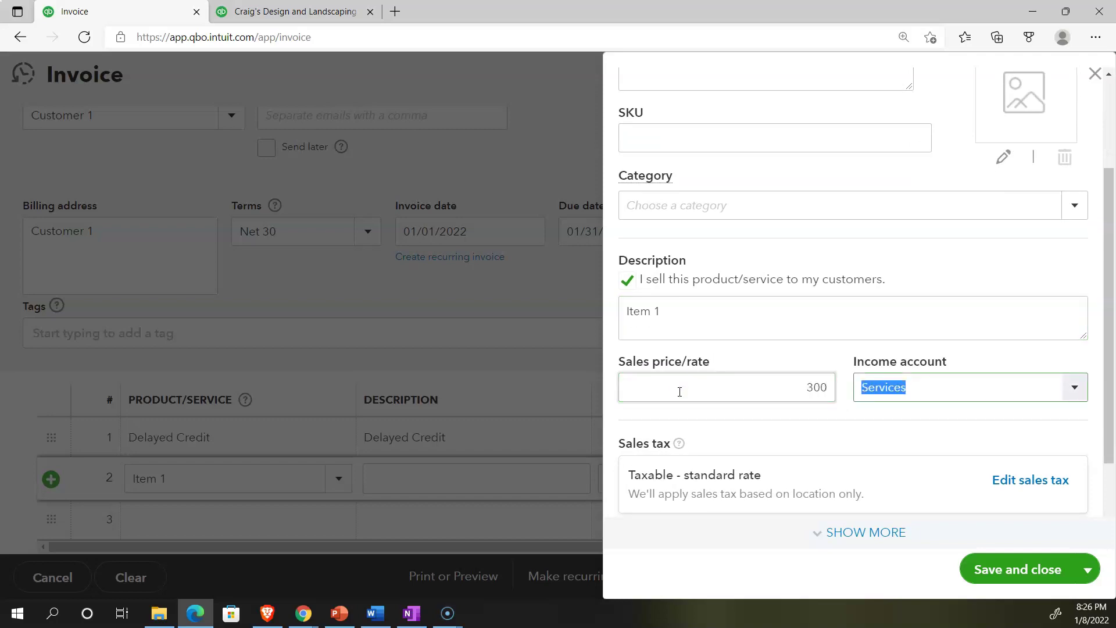
{"action": "scroll", "coordinate": [679, 392], "scroll_direction": "down", "scroll_amount": 2}
{"action": "scroll", "coordinate": [680, 394], "scroll_direction": "up", "scroll_amount": 4}
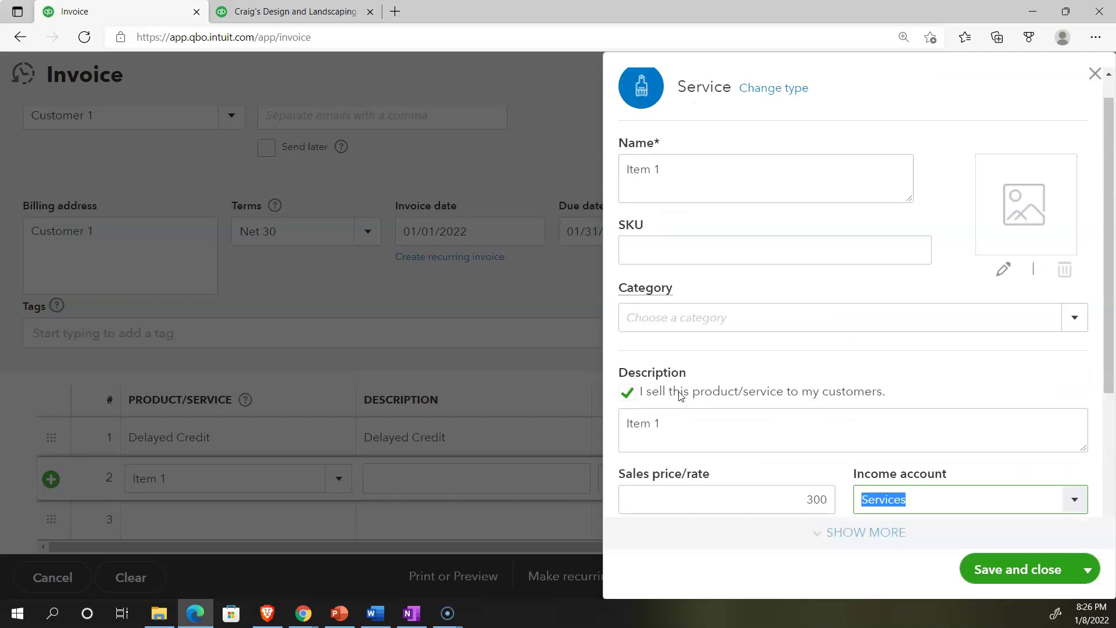
{"action": "scroll", "coordinate": [679, 393], "scroll_direction": "up", "scroll_amount": 1}
{"action": "scroll", "coordinate": [679, 395], "scroll_direction": "down", "scroll_amount": 5}
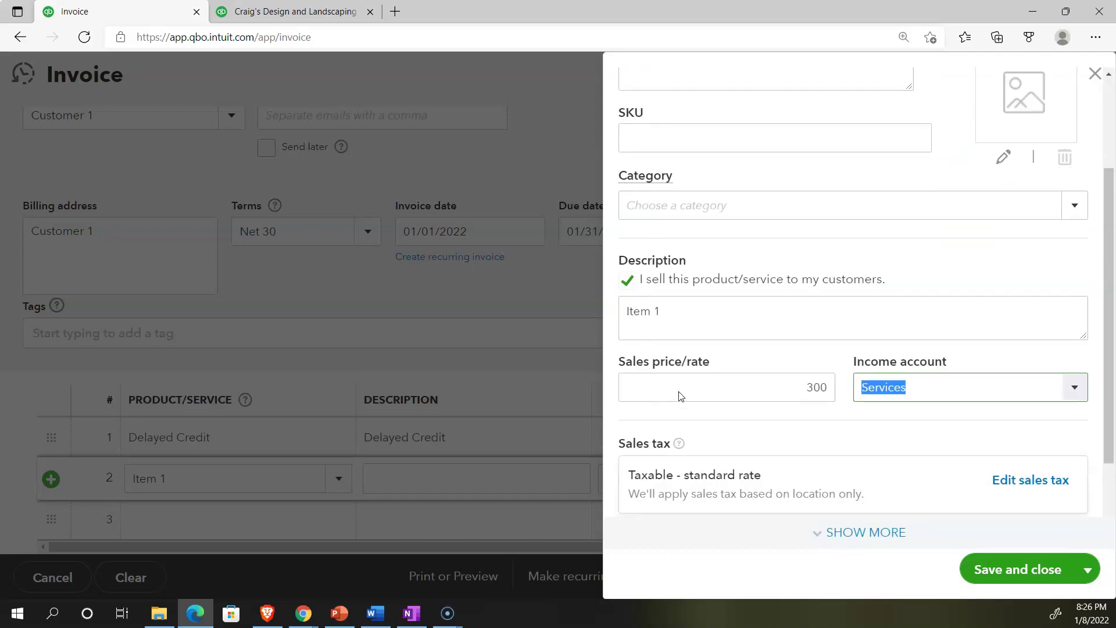
{"action": "left_click", "coordinate": [989, 568]}
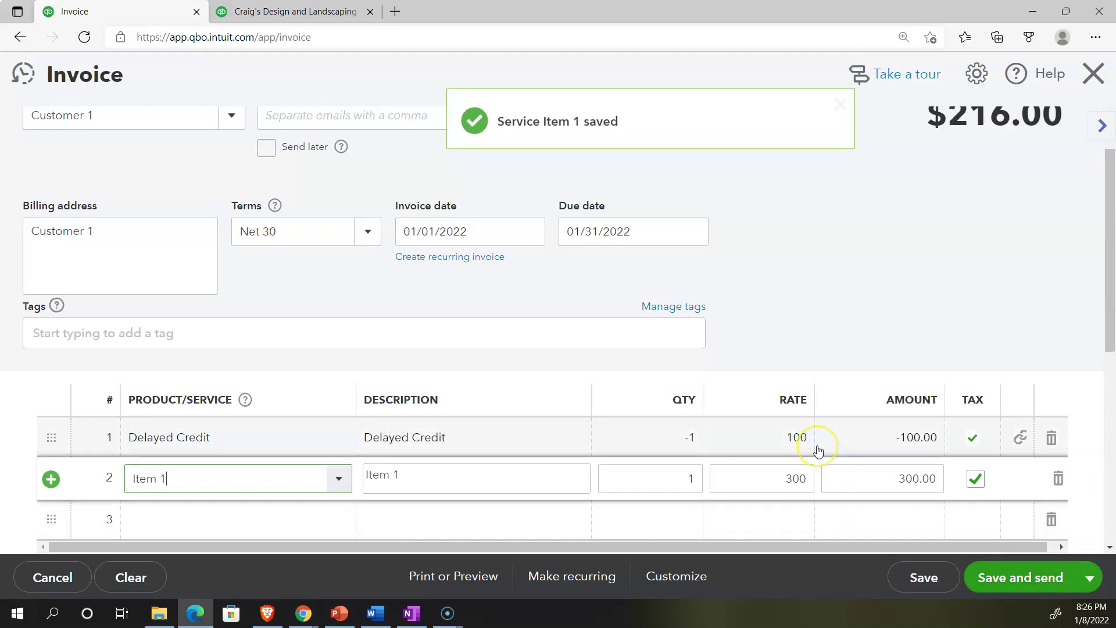
Review the invoice totals and check the sales tax by computing 200*.08 in the Calculator.
{"action": "scroll", "coordinate": [818, 451], "scroll_direction": "down", "scroll_amount": 3}
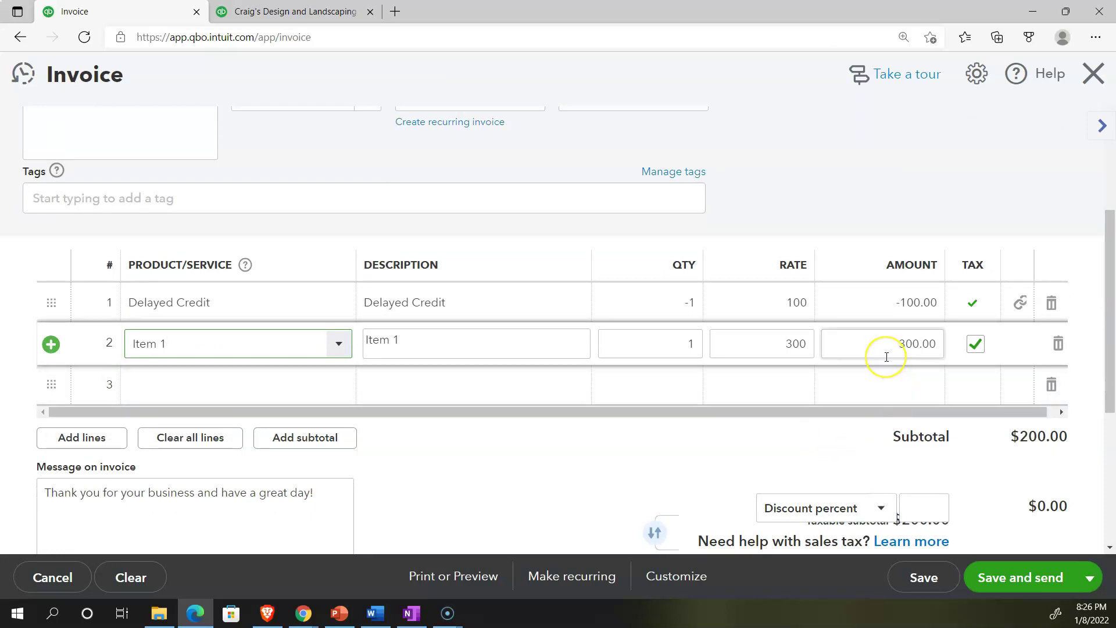
{"action": "scroll", "coordinate": [961, 350], "scroll_direction": "down", "scroll_amount": 3}
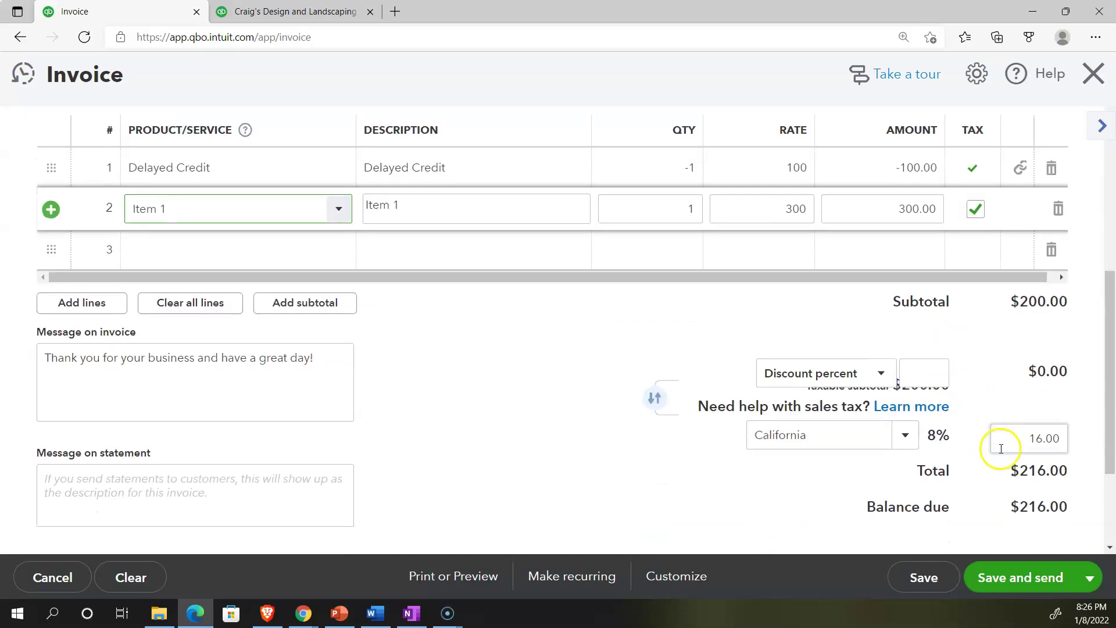
{"action": "key", "text": "XF86Calculator"}
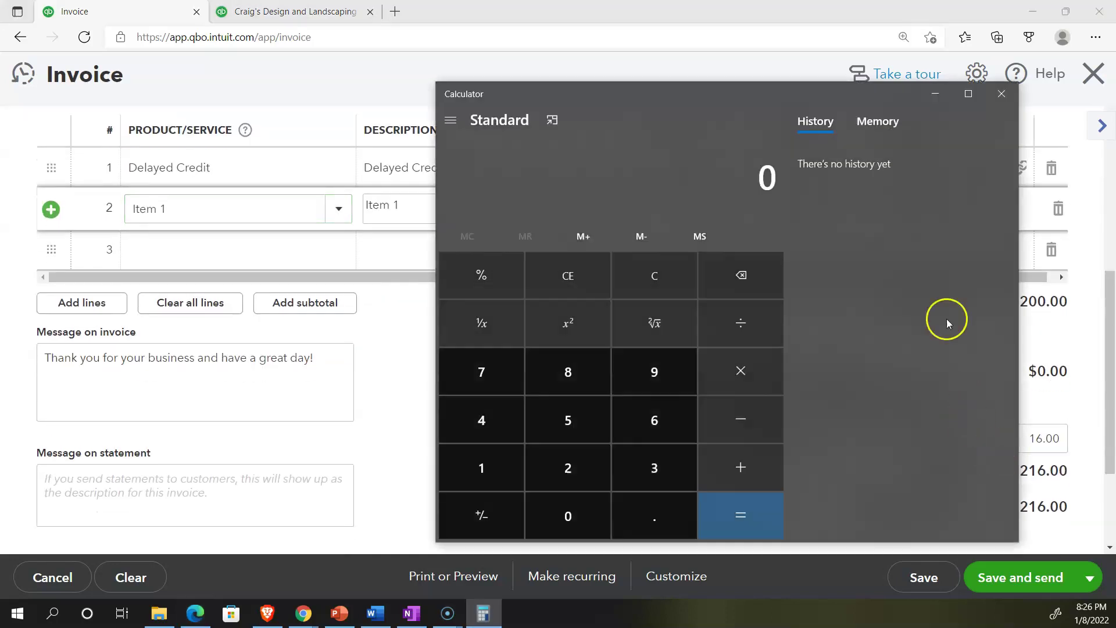
{"action": "left_click", "coordinate": [553, 120]}
{"action": "left_click_drag", "start_coordinate": [983, 35], "coordinate": [612, 187]}
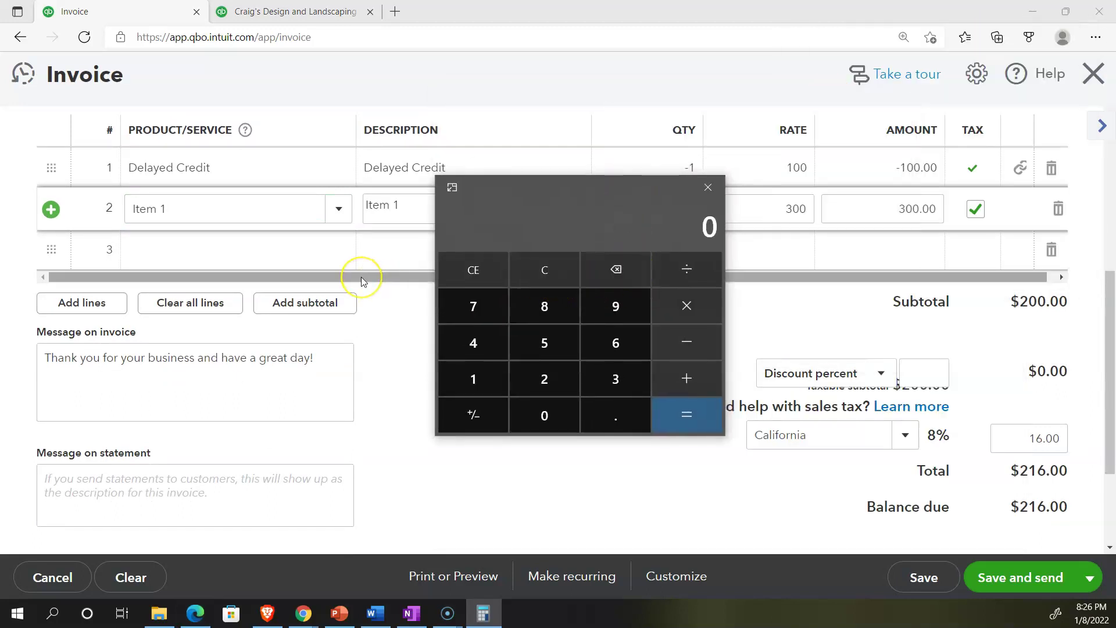
{"action": "type", "text": "200*.08"}
{"action": "key", "text": "Return"}
Make the Delayed Credit line non-taxable and review the invoice's sales tax and totals.
{"action": "left_click", "coordinate": [966, 172]}
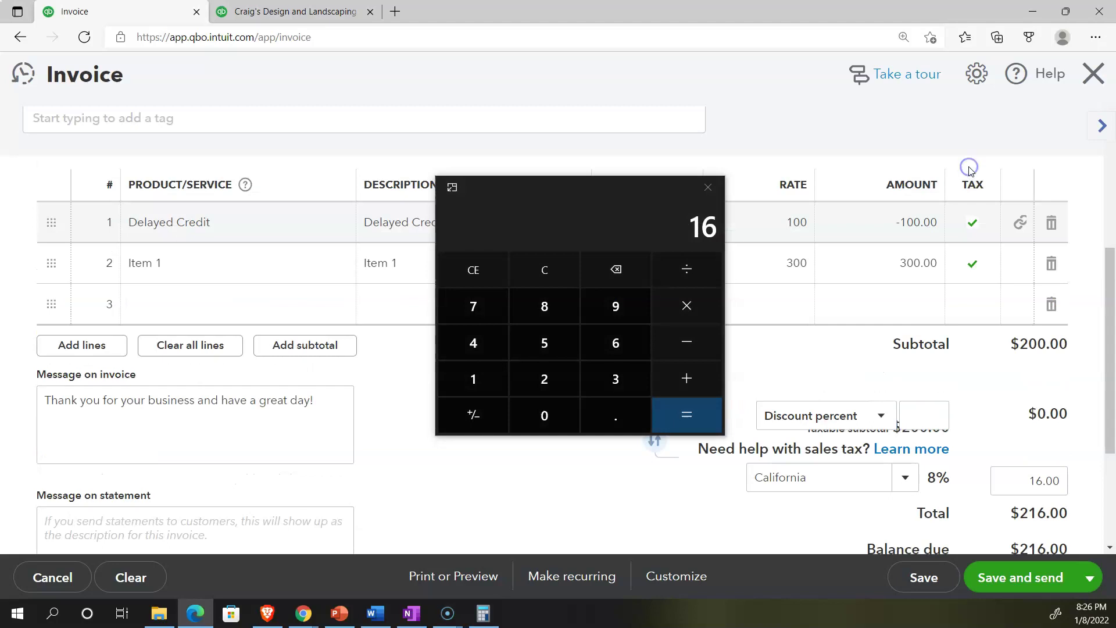
{"action": "left_click", "coordinate": [971, 231]}
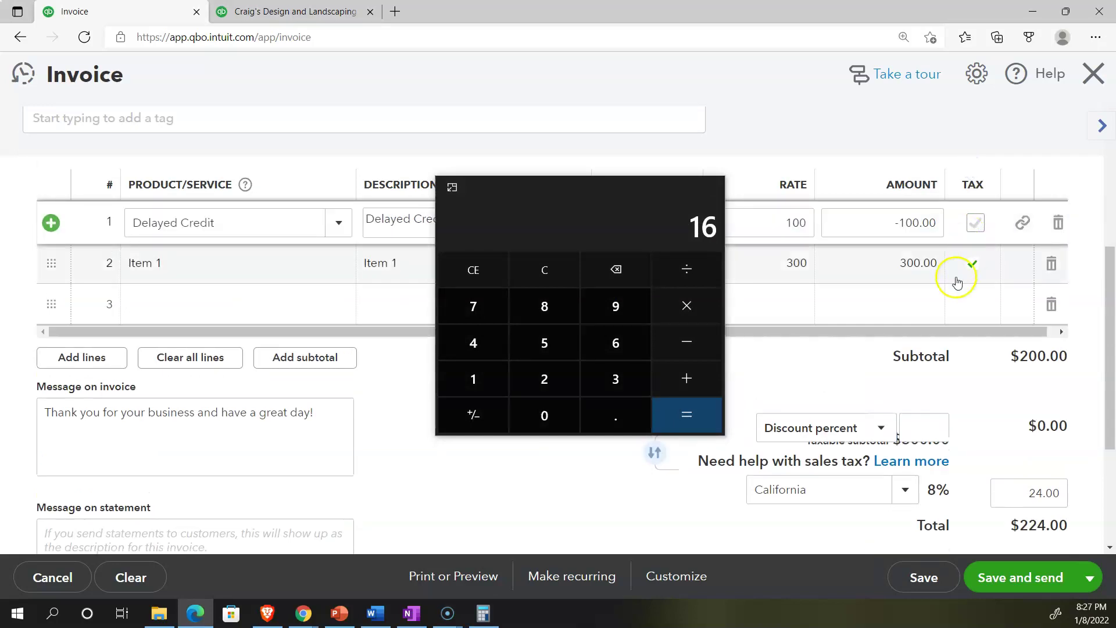
{"action": "scroll", "coordinate": [926, 332], "scroll_direction": "down", "scroll_amount": 1}
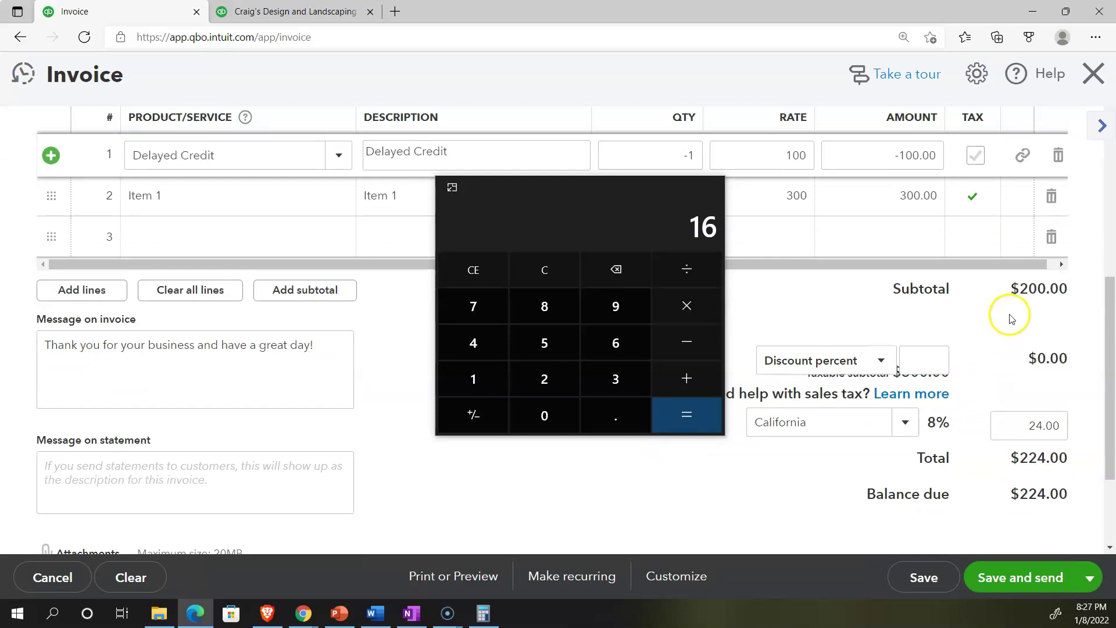
{"action": "scroll", "coordinate": [1006, 326], "scroll_direction": "up", "scroll_amount": 1}
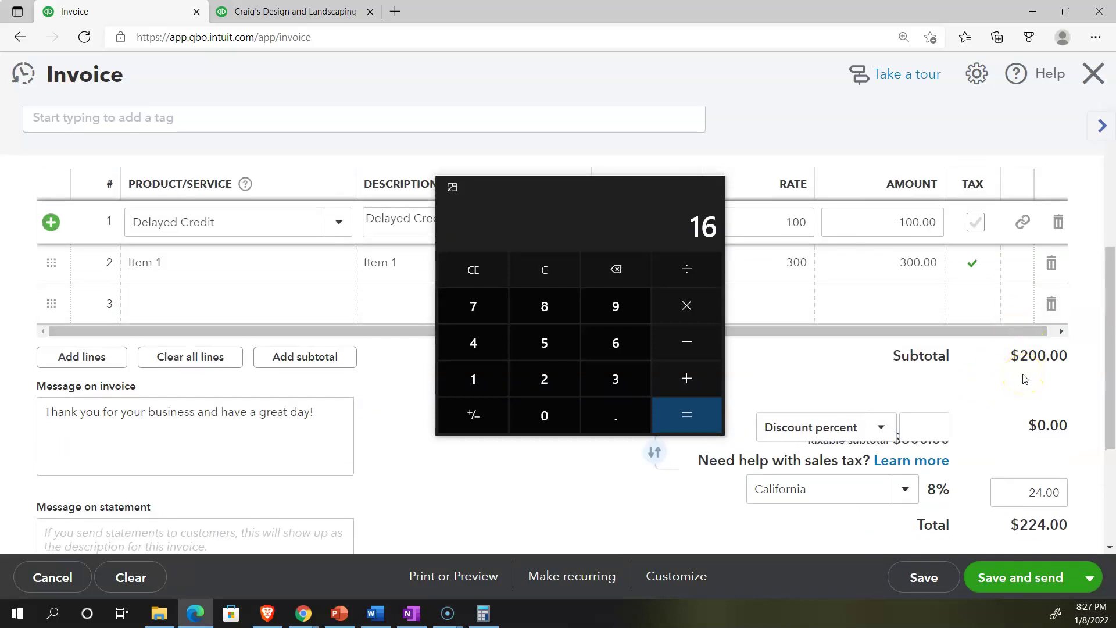
Clear the Calculator, compute 300*.08 to check the sales tax, and move the Calculator off the invoice.
{"action": "left_click", "coordinate": [569, 274]}
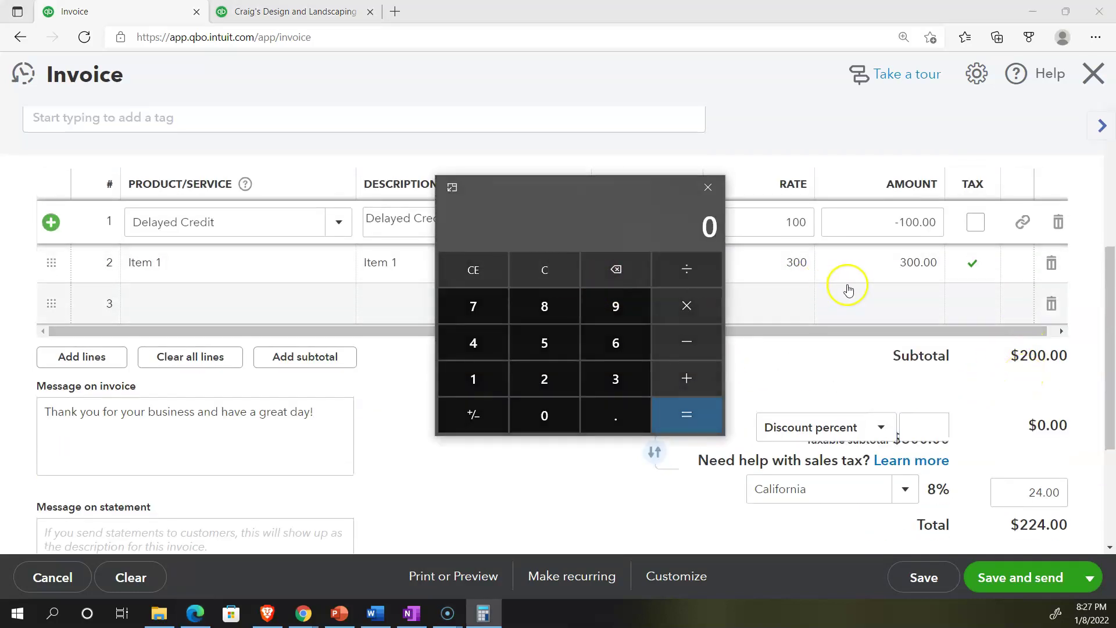
{"action": "type", "text": "300"}
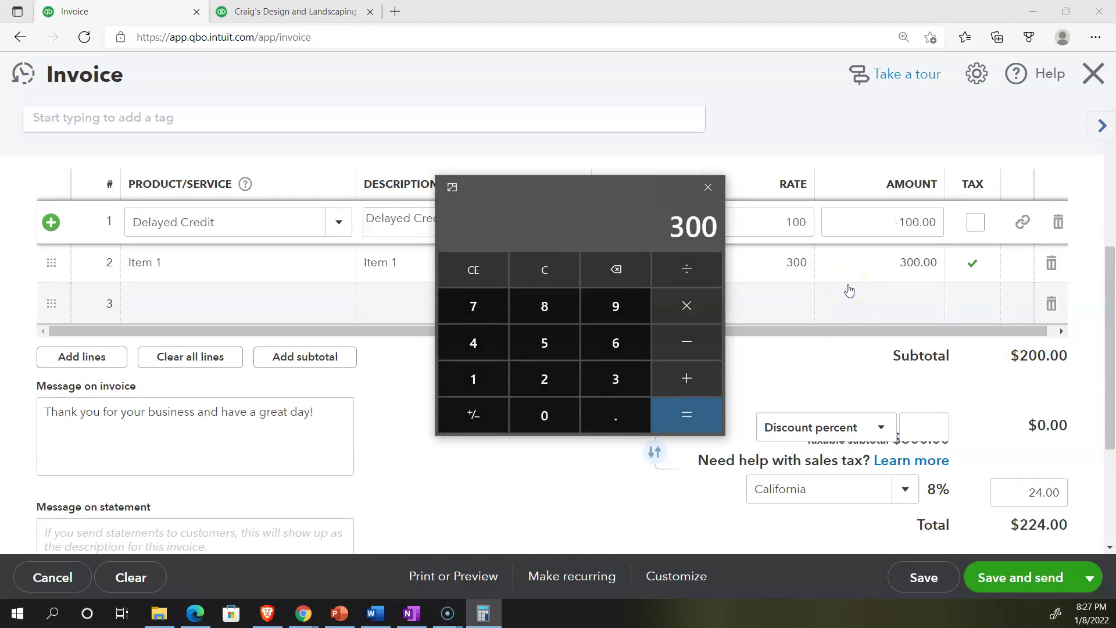
{"action": "type", "text": "*.08"}
{"action": "key", "text": "Return"}
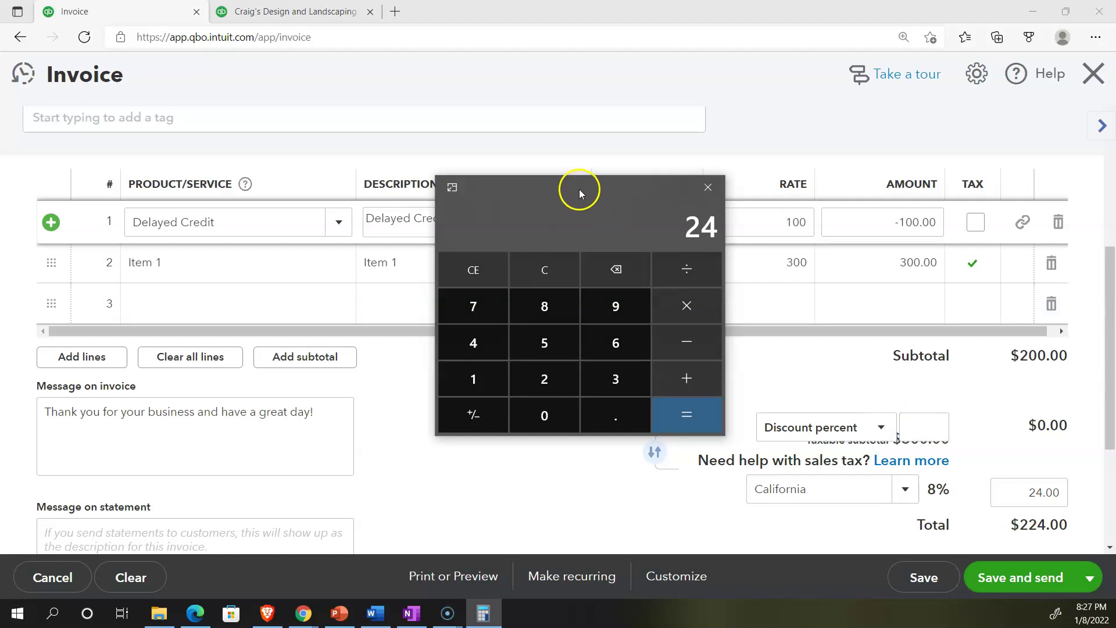
{"action": "left_click_drag", "start_coordinate": [579, 190], "coordinate": [1115, 214]}
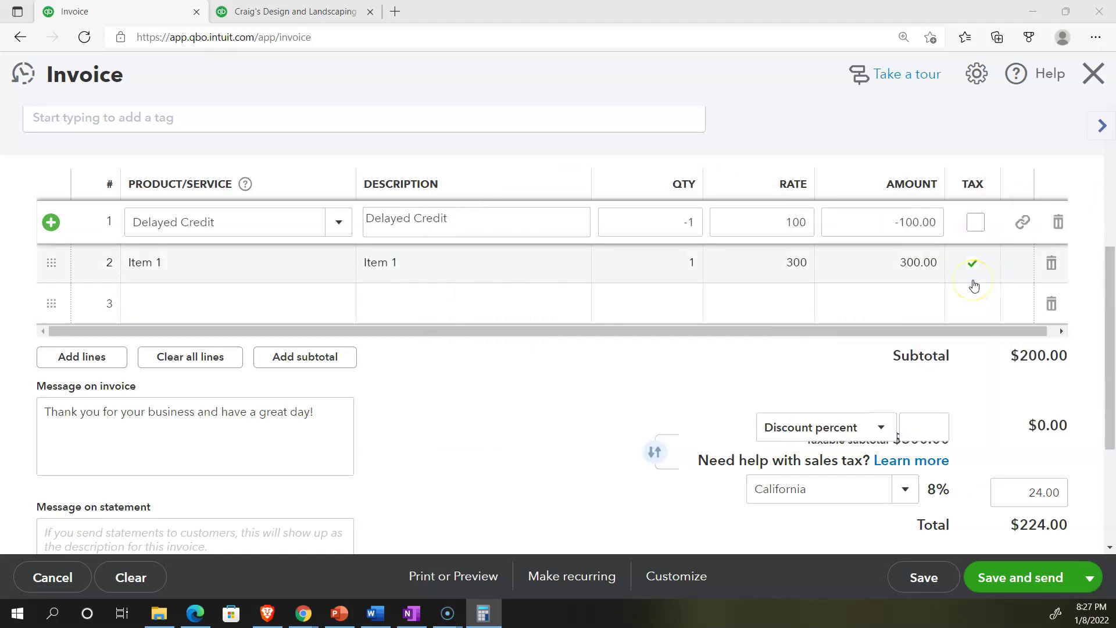
Make the Delayed Credit line taxable again, and save and close the invoice.
{"action": "left_click", "coordinate": [975, 224]}
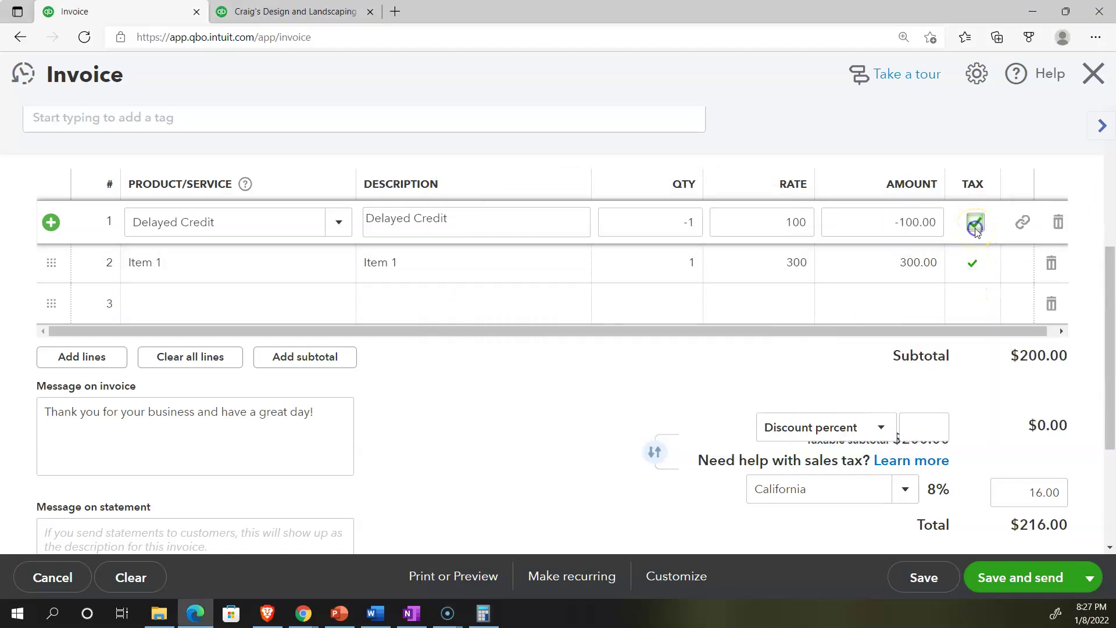
{"action": "left_click", "coordinate": [549, 440]}
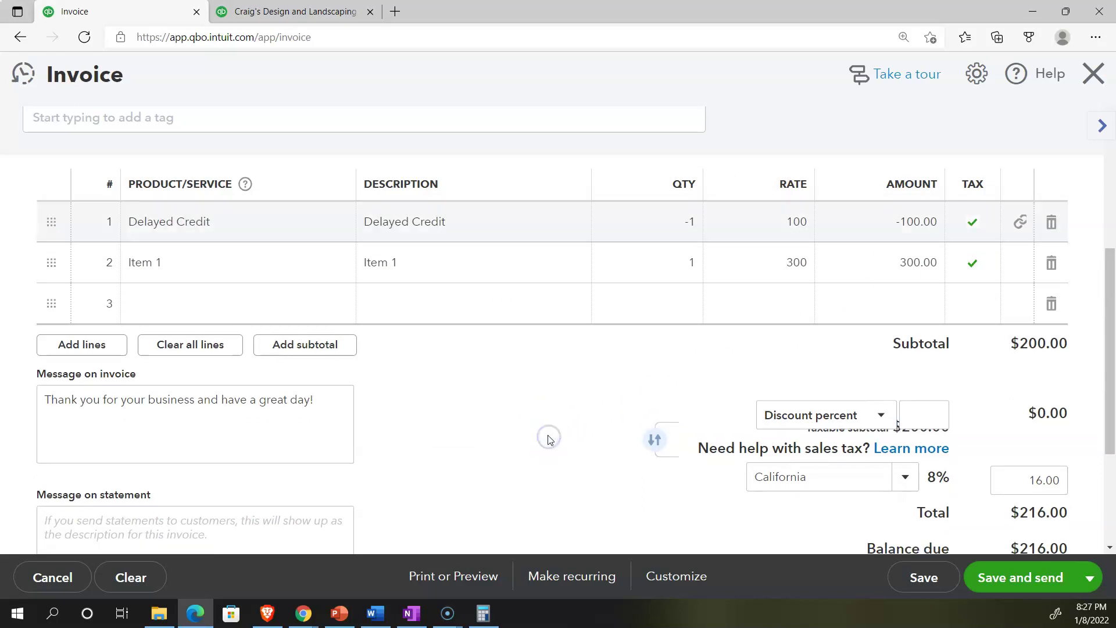
{"action": "left_click", "coordinate": [1089, 577]}
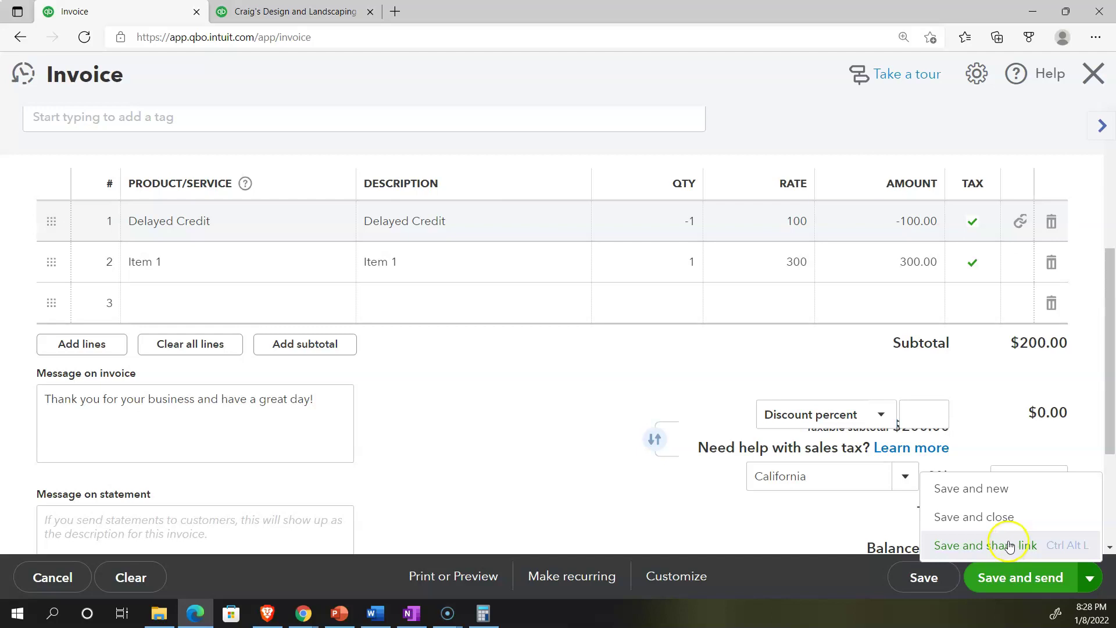
{"action": "left_click", "coordinate": [999, 525]}
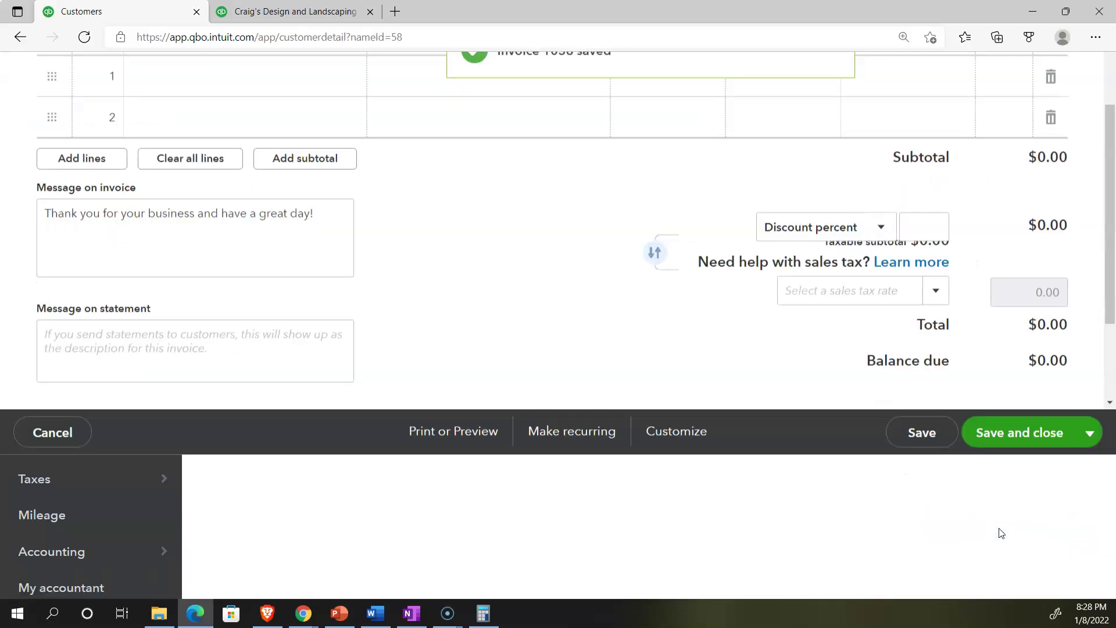
Switch to the Trial Balance report and run it again to include the saved invoice.
{"action": "left_click", "coordinate": [287, 16]}
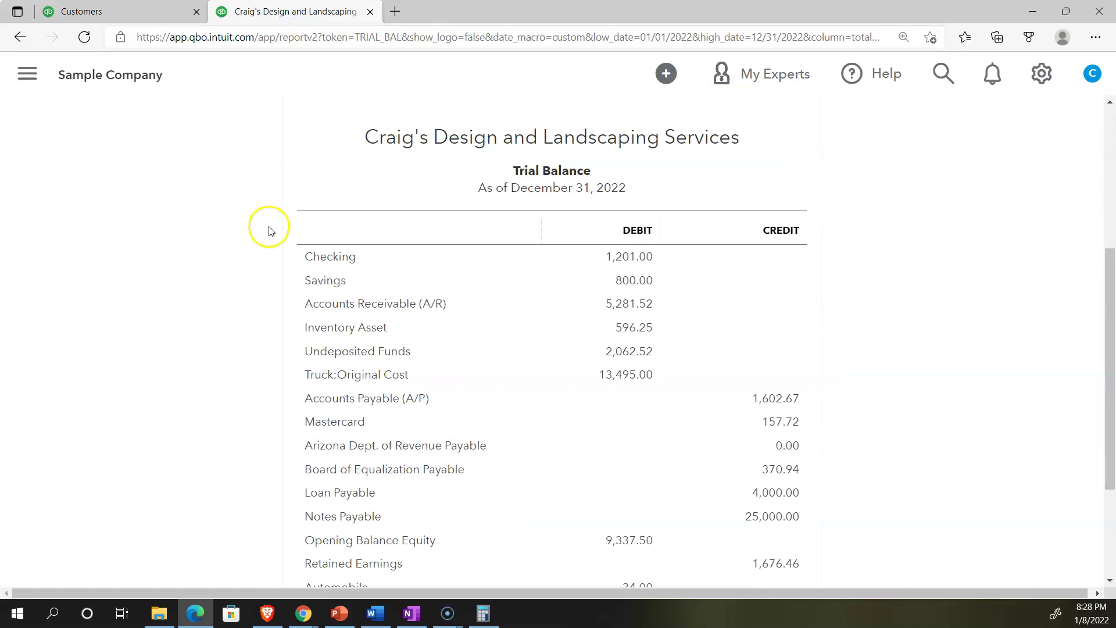
{"action": "scroll", "coordinate": [267, 268], "scroll_direction": "up", "scroll_amount": 3}
{"action": "left_click", "coordinate": [615, 207]}
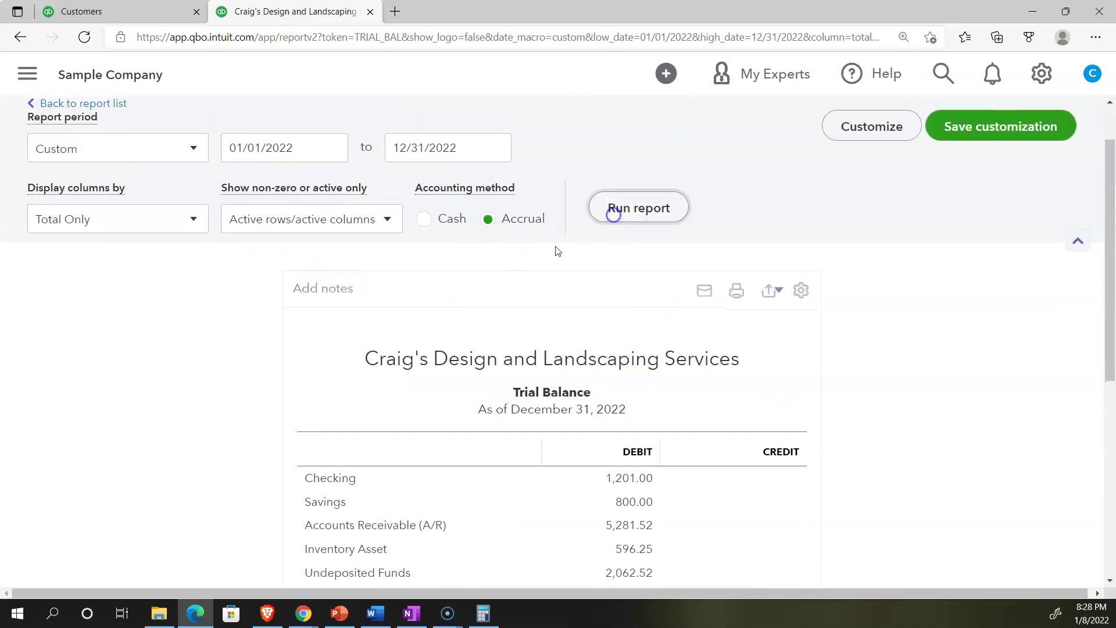
{"action": "key", "text": "ctrl+plus"}
{"action": "scroll", "coordinate": [175, 416], "scroll_direction": "down", "scroll_amount": 1}
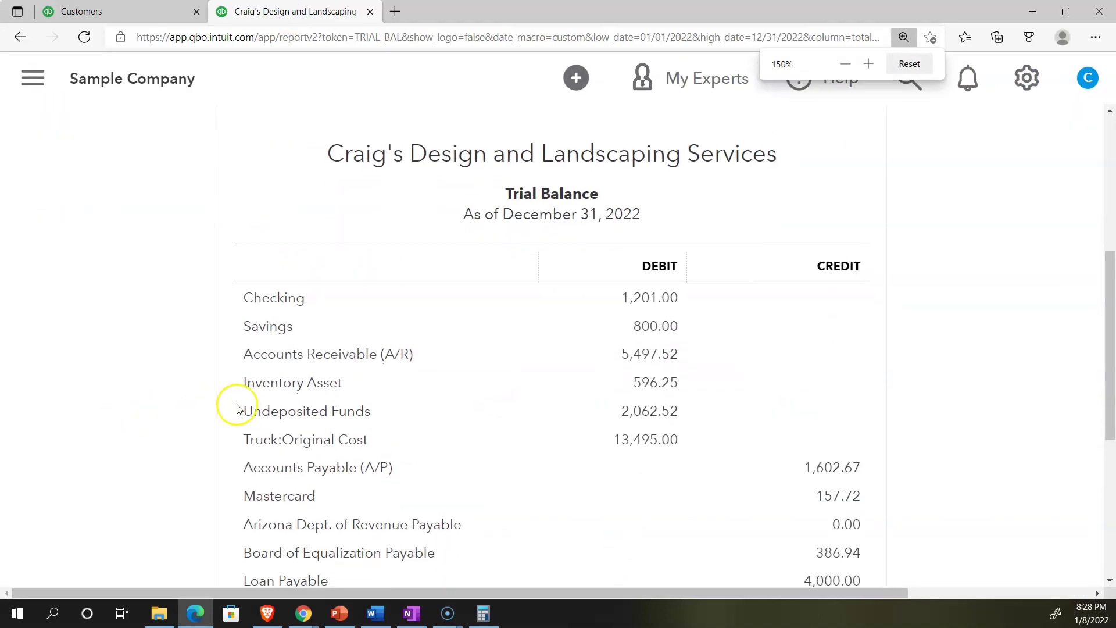
Drill into the Accounts Receivable (A/R) balance, review Customer 1's invoice behind it, and return to the Trial Balance.
{"action": "left_click", "coordinate": [649, 356]}
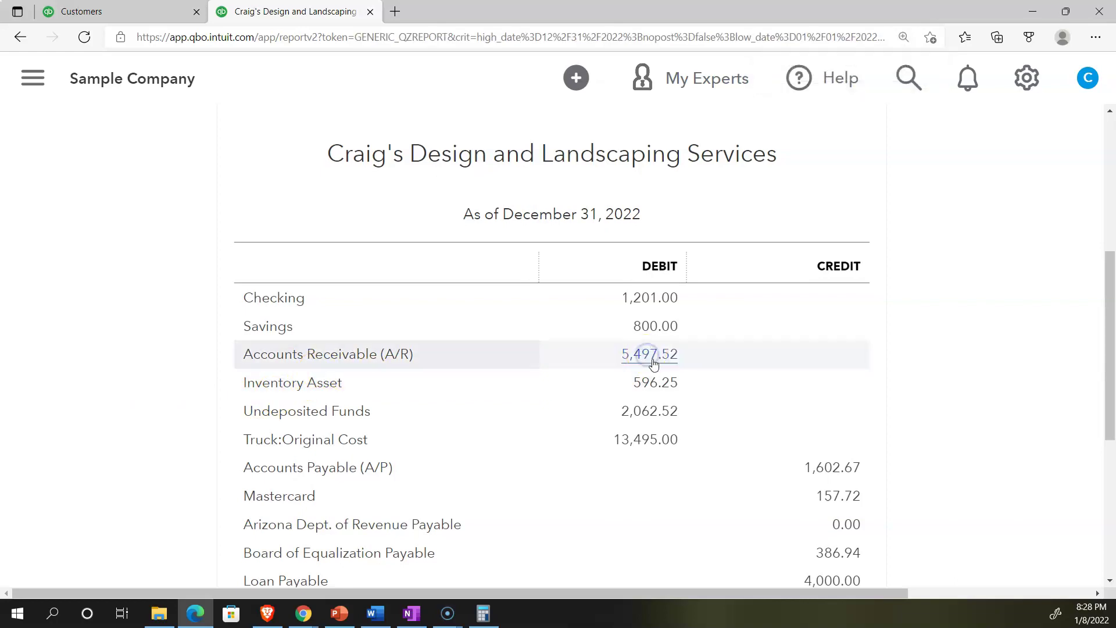
{"action": "scroll", "coordinate": [650, 346], "scroll_direction": "down", "scroll_amount": 3}
{"action": "left_click_drag", "start_coordinate": [681, 591], "coordinate": [834, 594]}
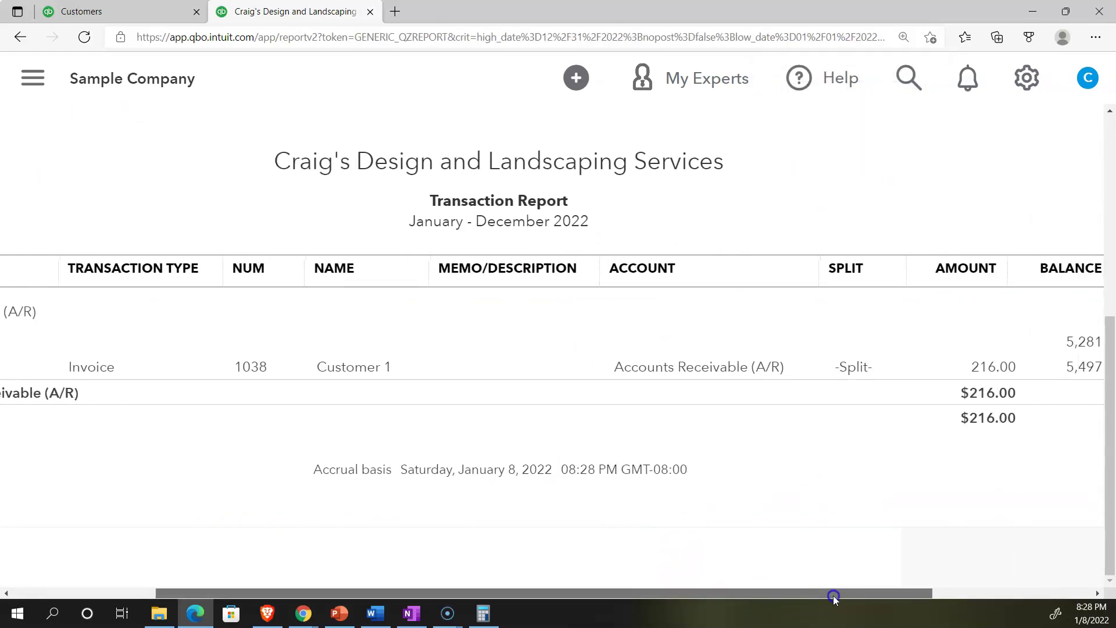
{"action": "left_click", "coordinate": [984, 368]}
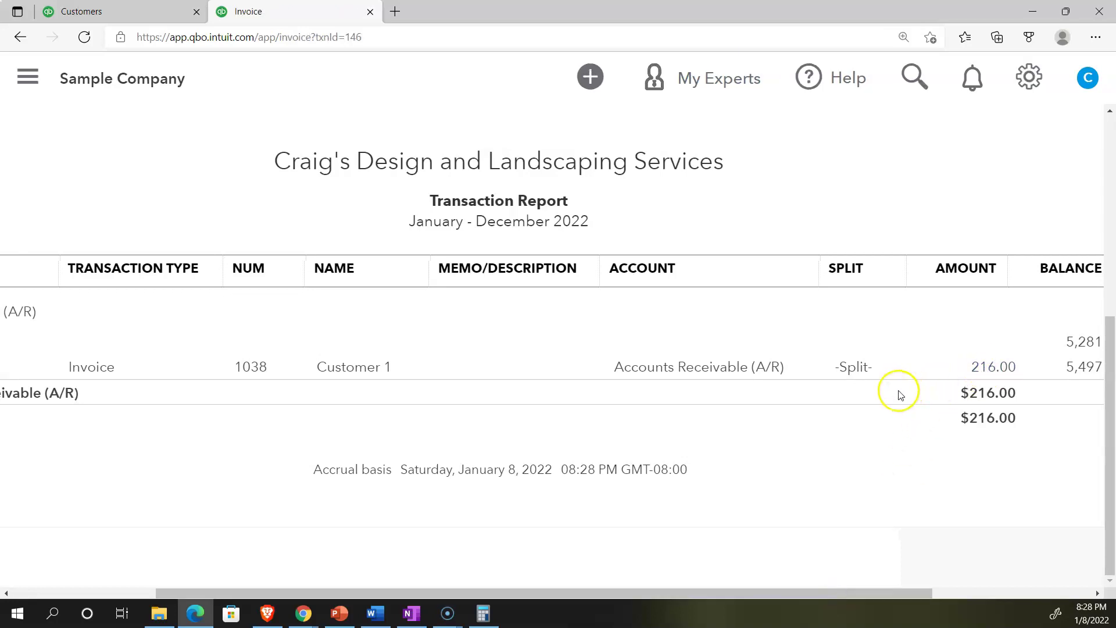
{"action": "scroll", "coordinate": [817, 386], "scroll_direction": "down", "scroll_amount": 6}
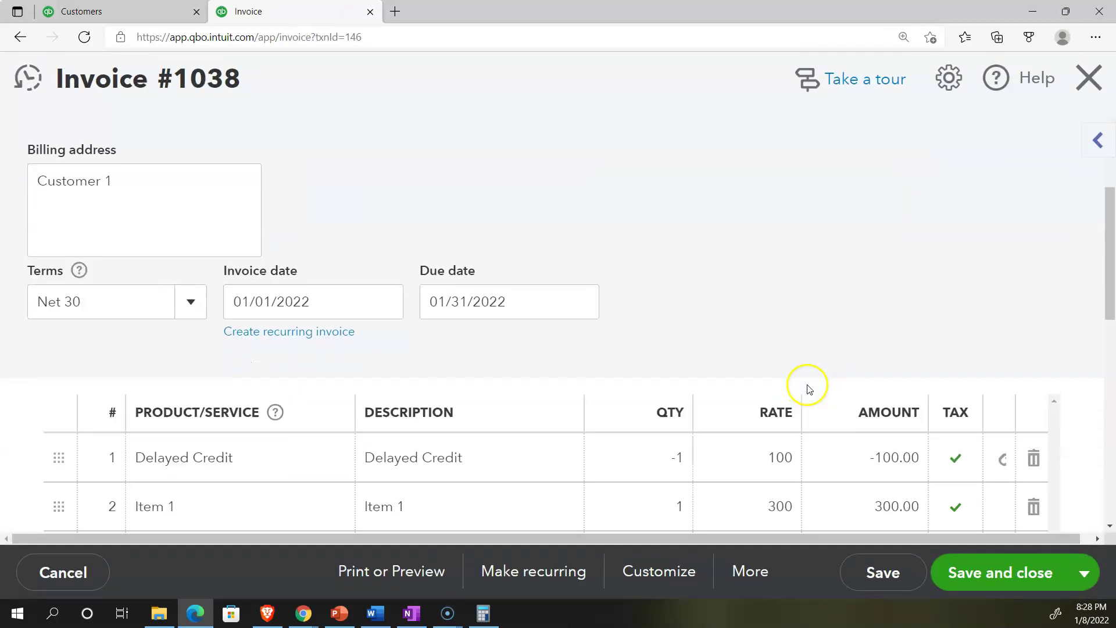
{"action": "scroll", "coordinate": [849, 340], "scroll_direction": "down", "scroll_amount": 4}
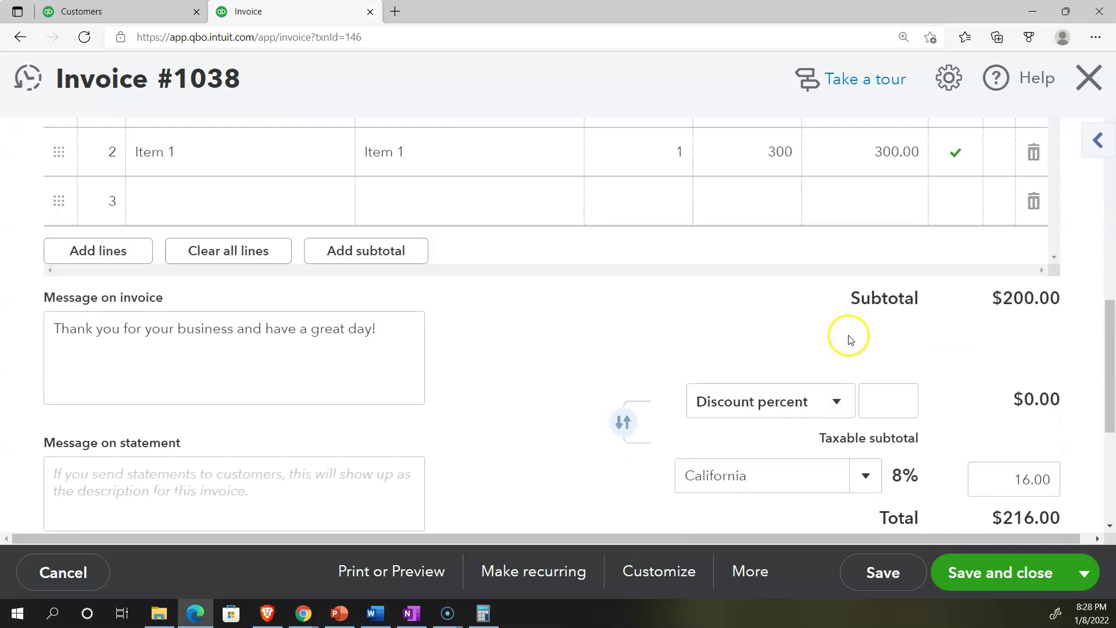
{"action": "left_click", "coordinate": [1089, 77]}
{"action": "scroll", "coordinate": [163, 303], "scroll_direction": "up", "scroll_amount": 5}
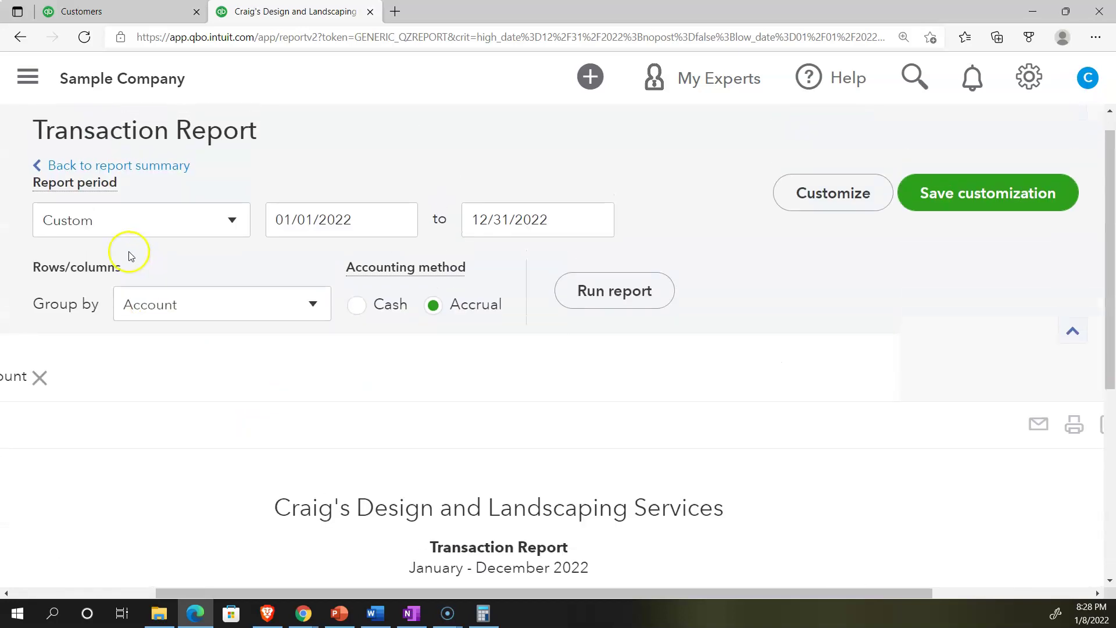
{"action": "left_click", "coordinate": [137, 167]}
Open the transaction detail for the Services account, review the Delayed Credit and Item 1 amounts, and return to the Trial Balance.
{"action": "scroll", "coordinate": [308, 261], "scroll_direction": "down", "scroll_amount": 5}
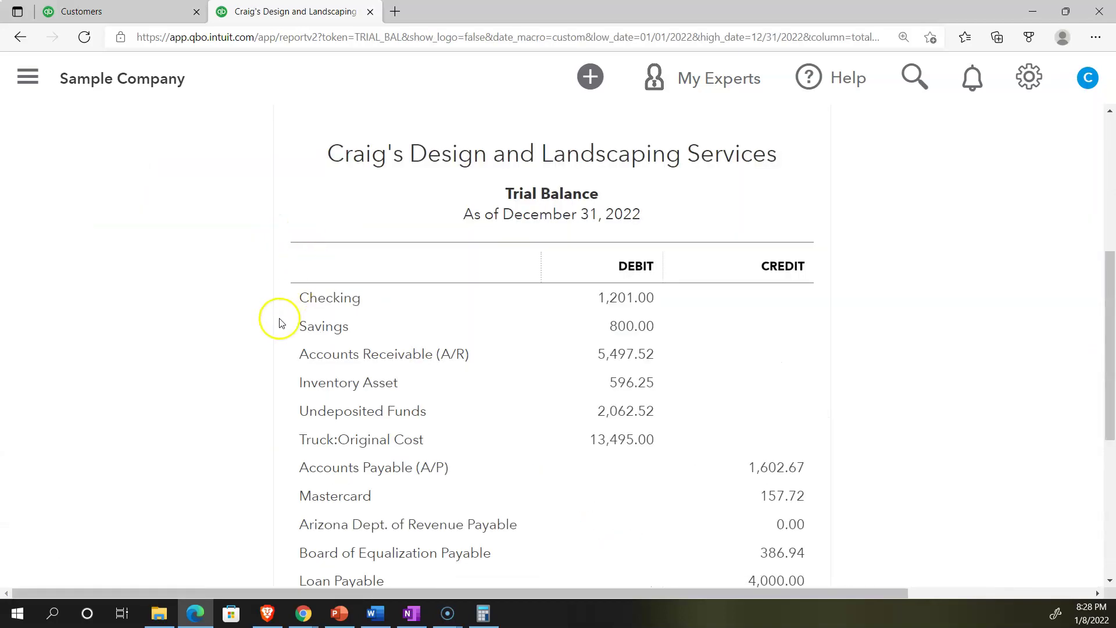
{"action": "scroll", "coordinate": [279, 316], "scroll_direction": "down", "scroll_amount": 3}
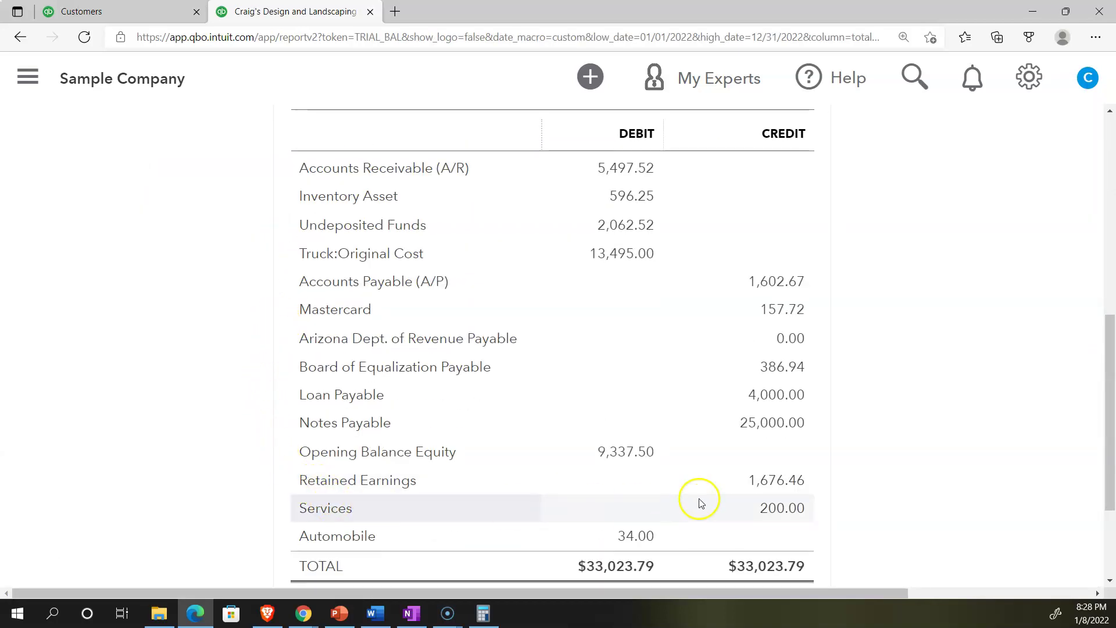
{"action": "left_click", "coordinate": [773, 509]}
{"action": "scroll", "coordinate": [772, 517], "scroll_direction": "down", "scroll_amount": 2}
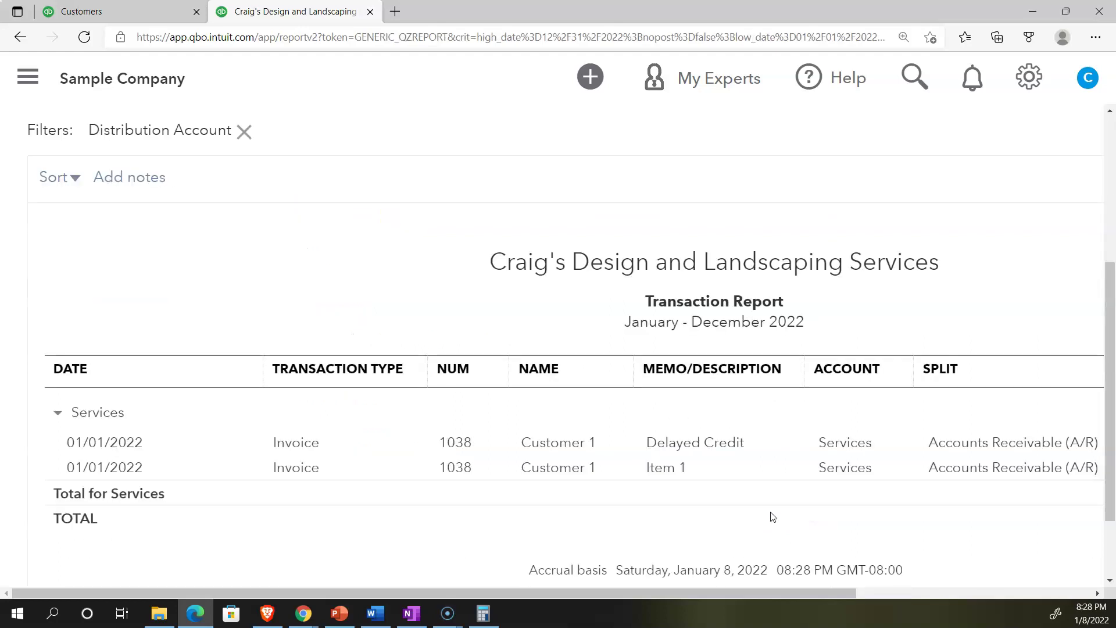
{"action": "left_click_drag", "start_coordinate": [692, 593], "coordinate": [884, 590]}
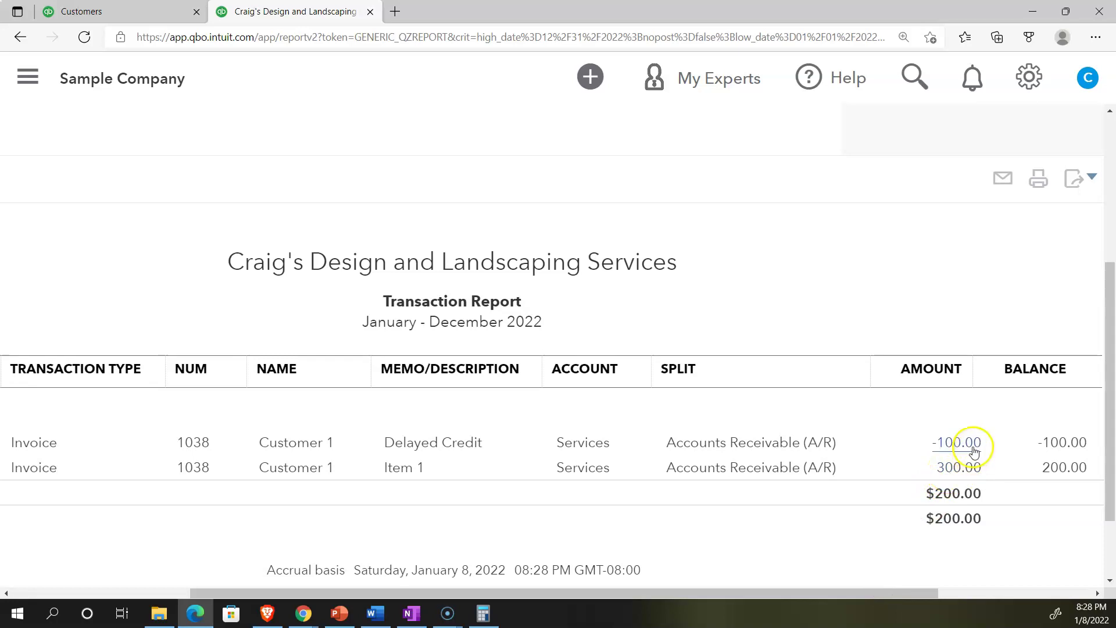
{"action": "left_click_drag", "start_coordinate": [887, 588], "coordinate": [618, 589]}
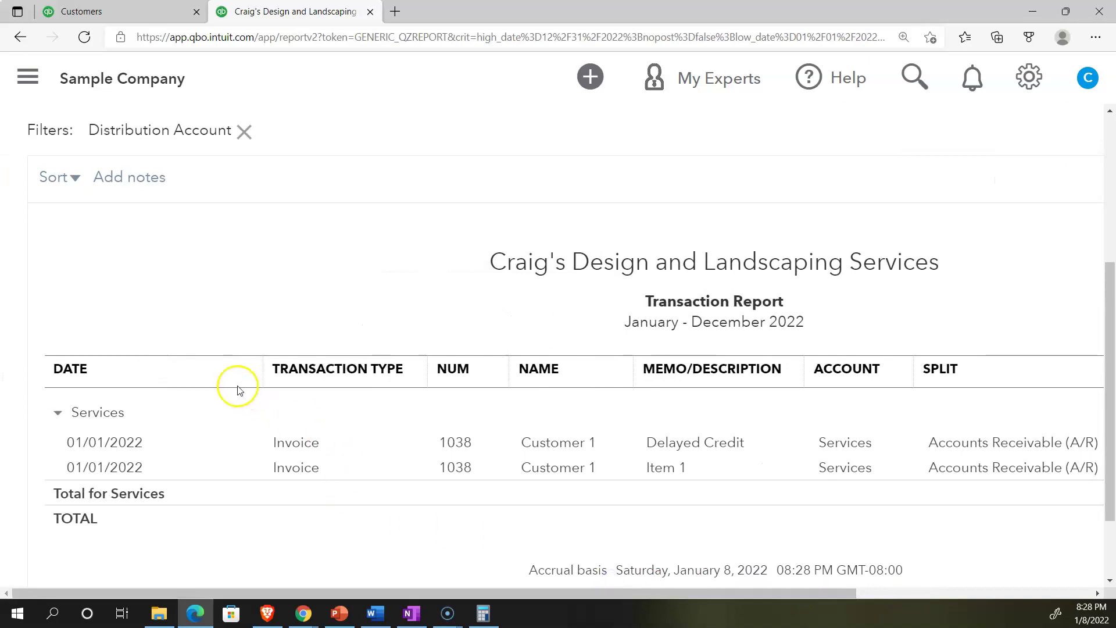
{"action": "scroll", "coordinate": [232, 378], "scroll_direction": "up", "scroll_amount": 5}
{"action": "left_click", "coordinate": [136, 192]}
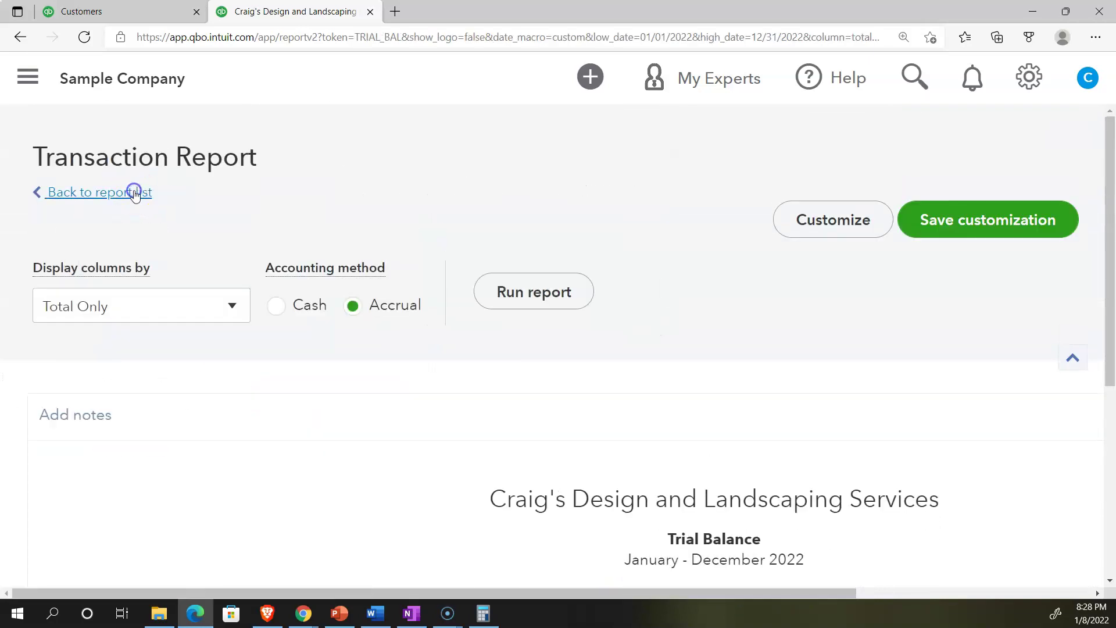
Open the transaction detail for Board of Equalization Payable, review the sales tax amount, and return to the Trial Balance.
{"action": "scroll", "coordinate": [194, 269], "scroll_direction": "down", "scroll_amount": 8}
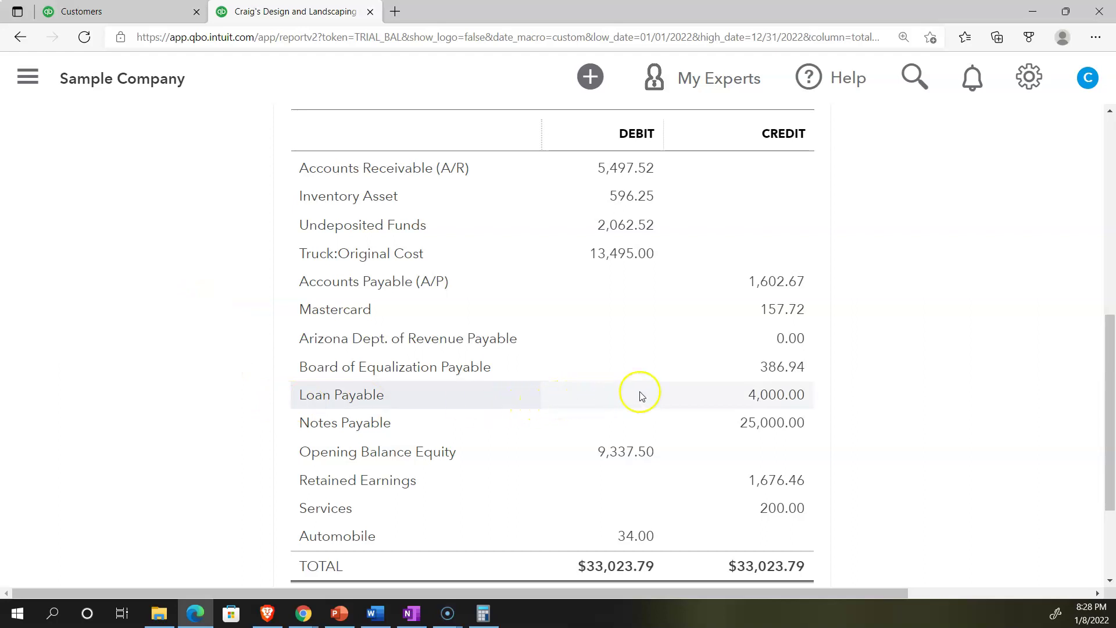
{"action": "left_click", "coordinate": [790, 366]}
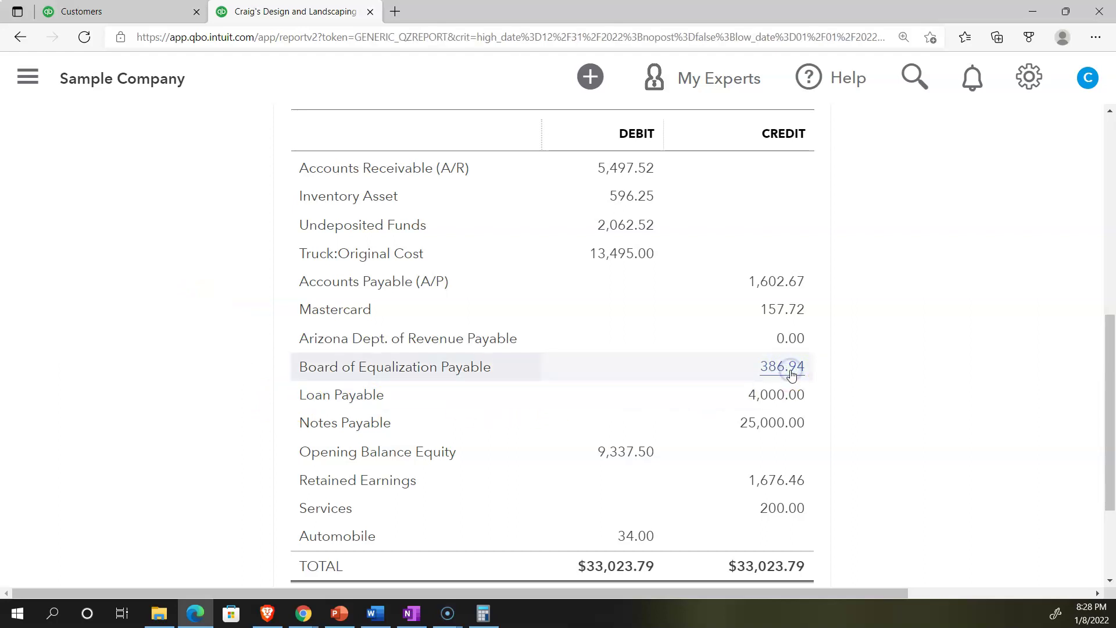
{"action": "left_click_drag", "start_coordinate": [796, 593], "coordinate": [991, 574]}
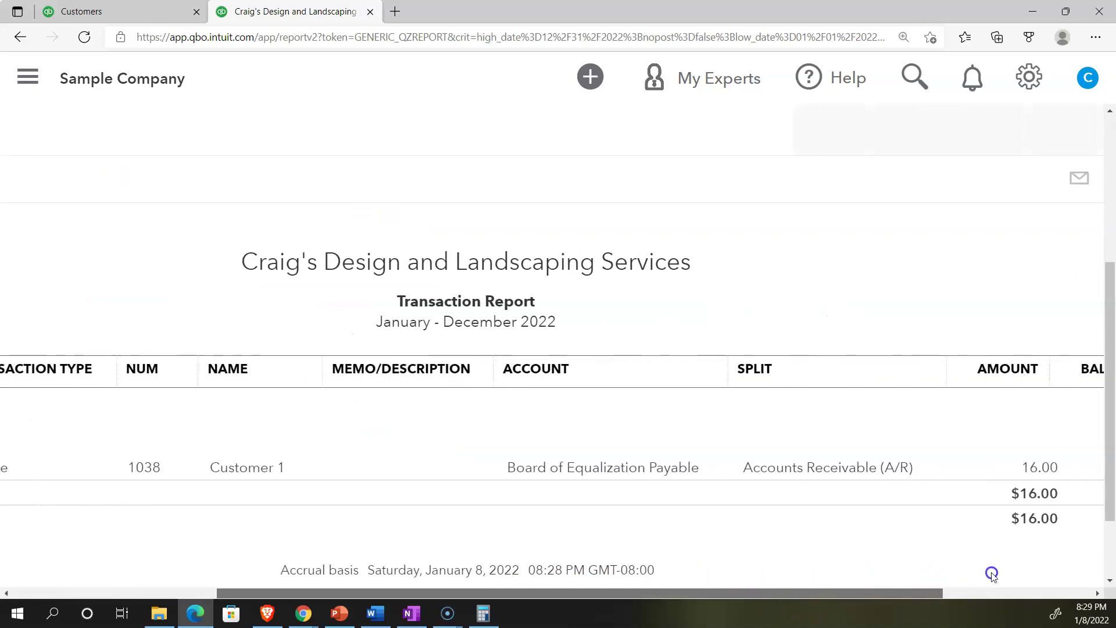
{"action": "left_click_drag", "start_coordinate": [884, 587], "coordinate": [312, 511]}
{"action": "scroll", "coordinate": [276, 463], "scroll_direction": "up", "scroll_amount": 5}
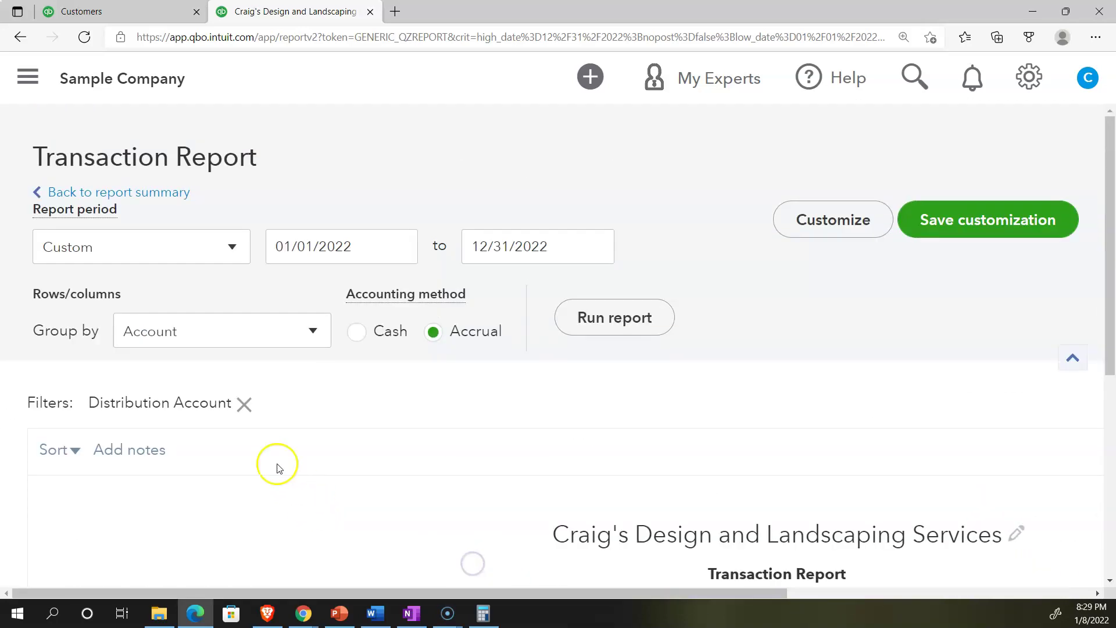
{"action": "left_click", "coordinate": [163, 199]}
{"action": "scroll", "coordinate": [275, 340], "scroll_direction": "down", "scroll_amount": 8}
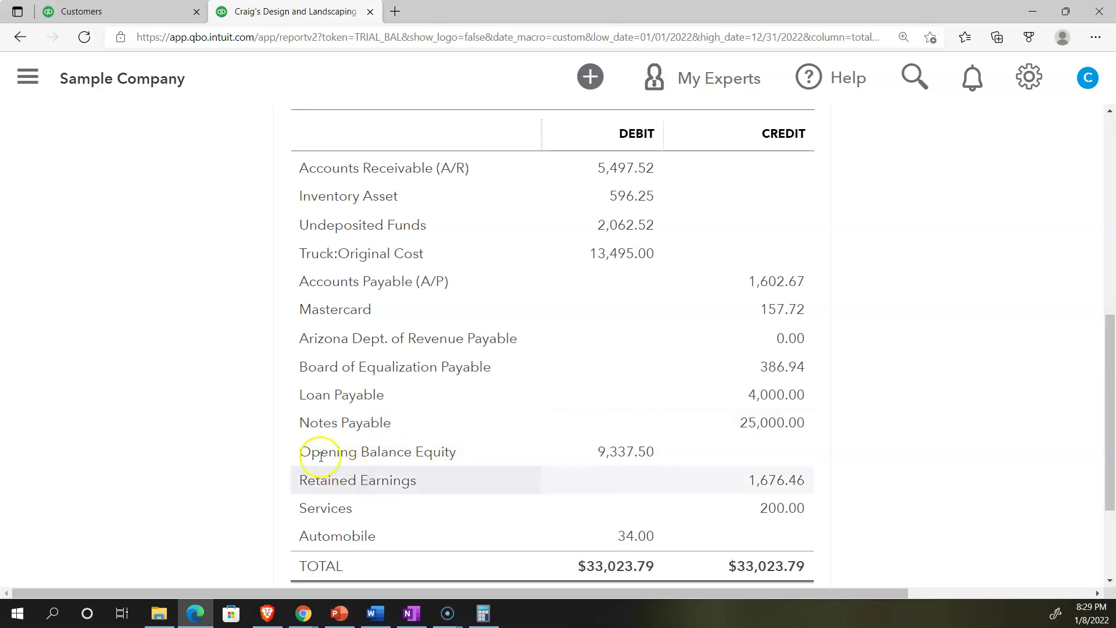
Return to the Customer 1 page and start a new sales receipt.
{"action": "left_click", "coordinate": [145, 11]}
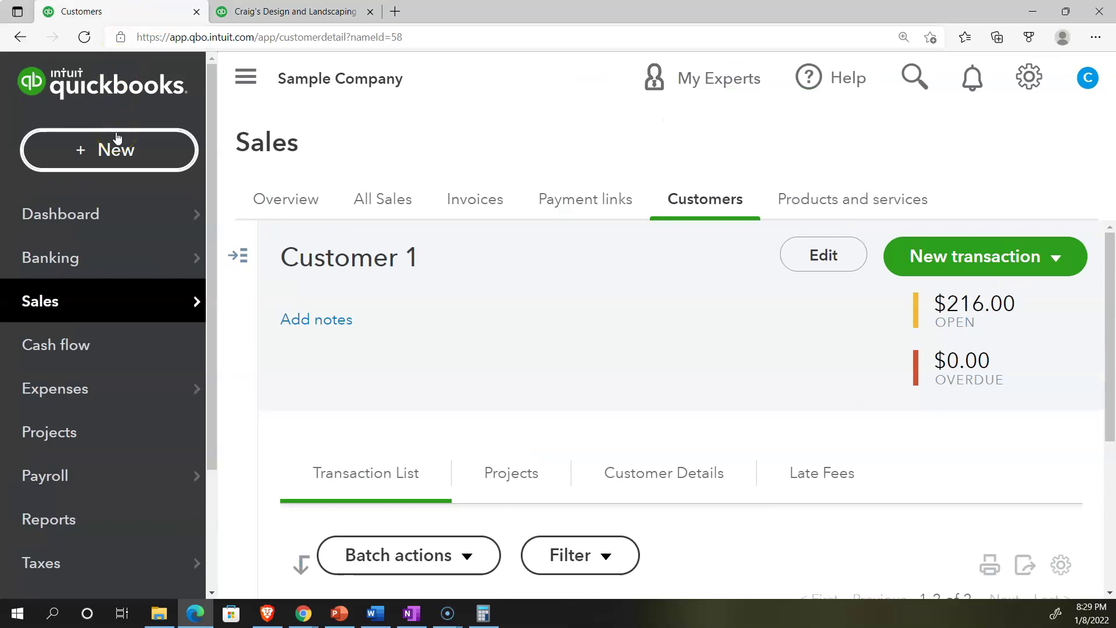
{"action": "key", "text": "ctrl+minus"}
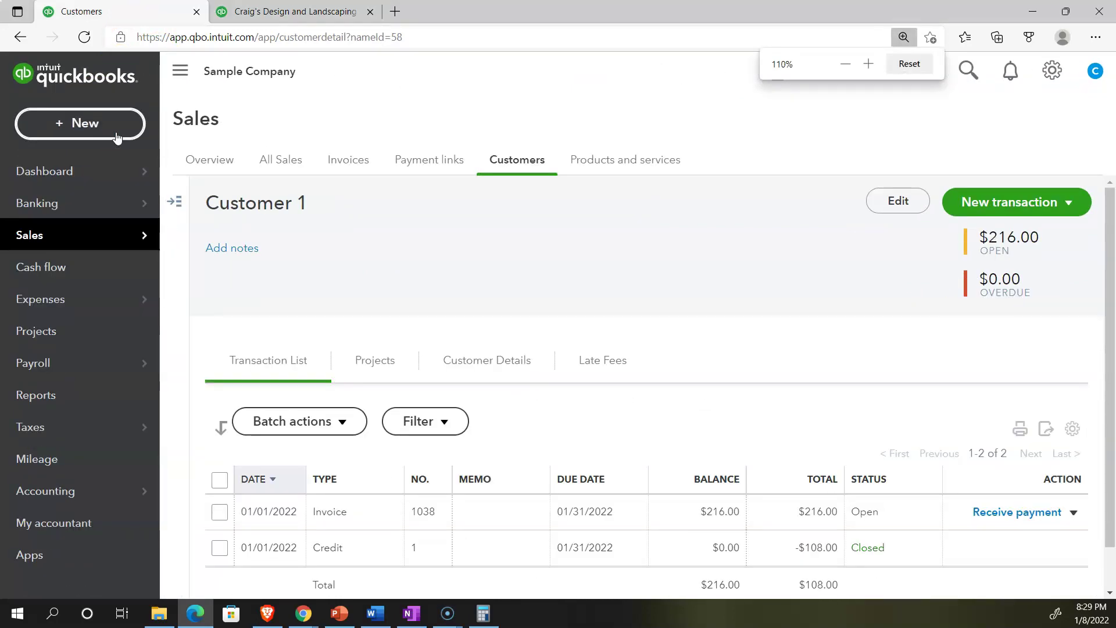
{"action": "left_click", "coordinate": [109, 131]}
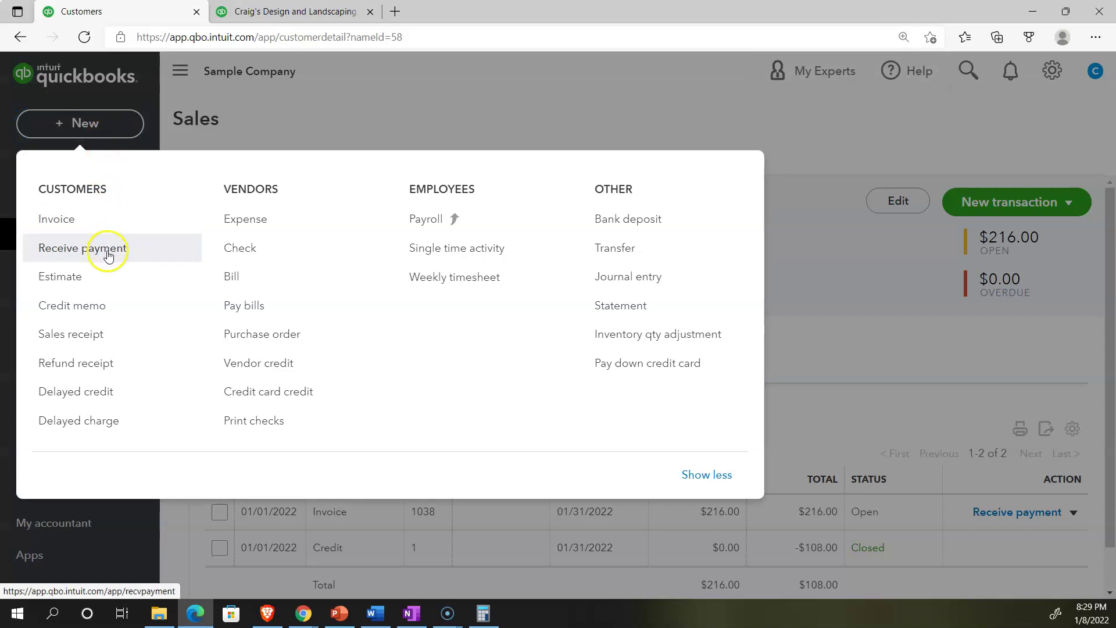
{"action": "left_click", "coordinate": [102, 336]}
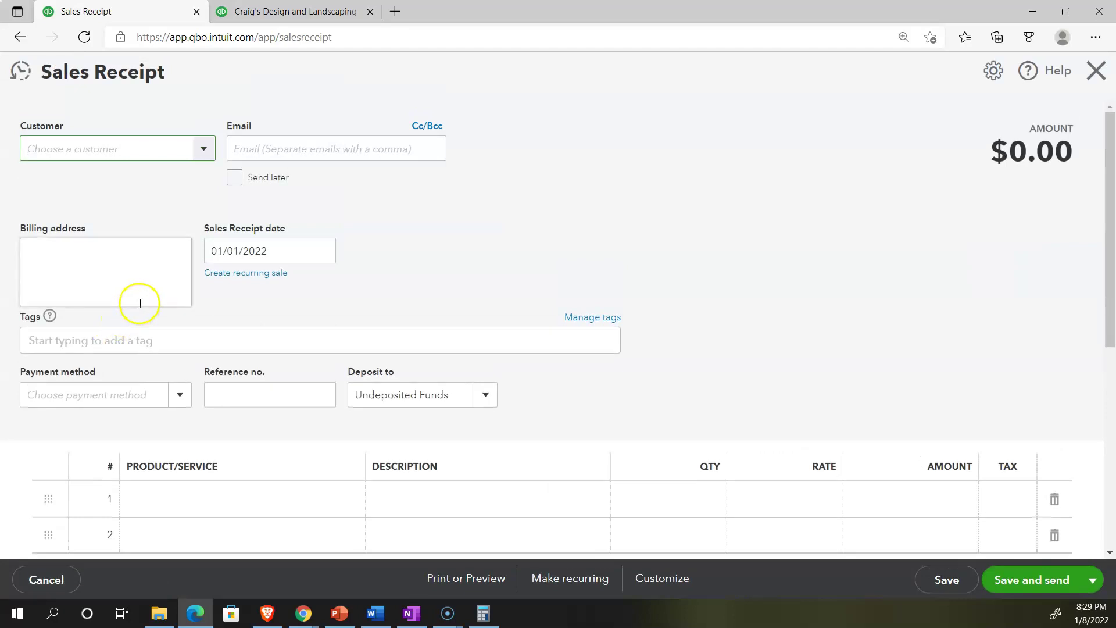
Add Customer 2 as a new customer on the sales receipt and save it.
{"action": "type", "text": "Customer "}
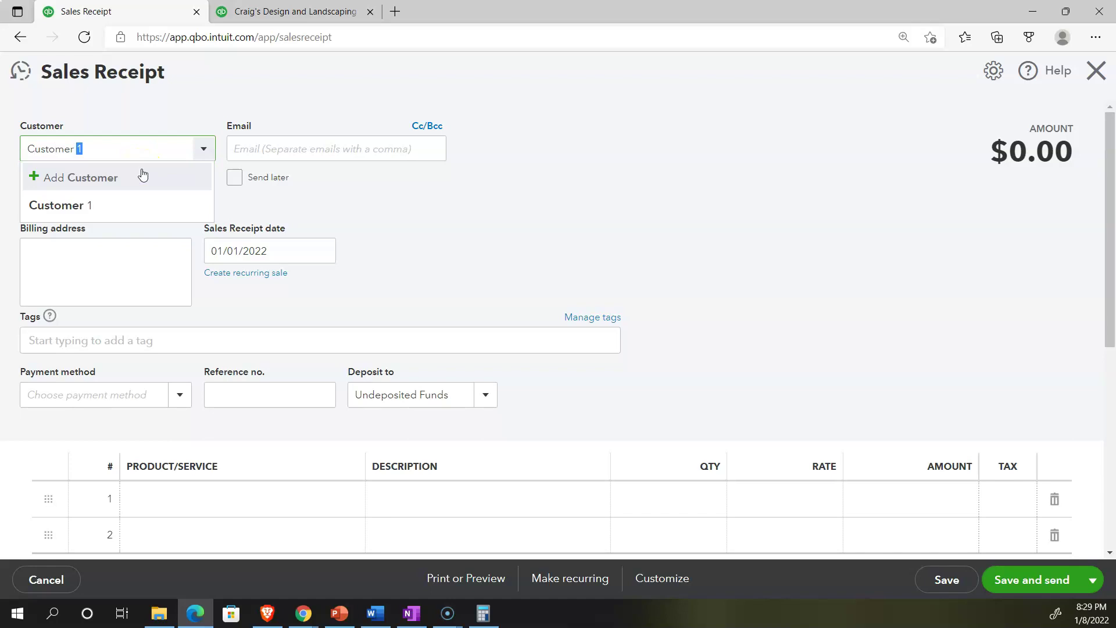
{"action": "type", "text": "2"}
{"action": "left_click", "coordinate": [143, 175]}
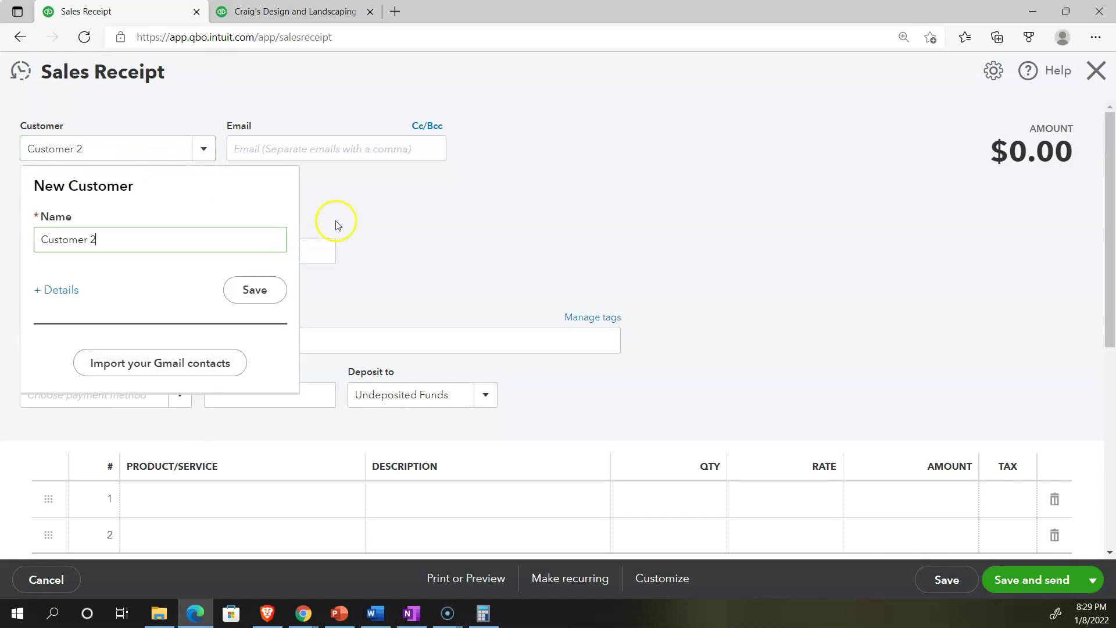
{"action": "left_click", "coordinate": [256, 289]}
Set the sales receipt date to 01/05/2022.
{"action": "scroll", "coordinate": [248, 297], "scroll_direction": "down", "scroll_amount": 1}
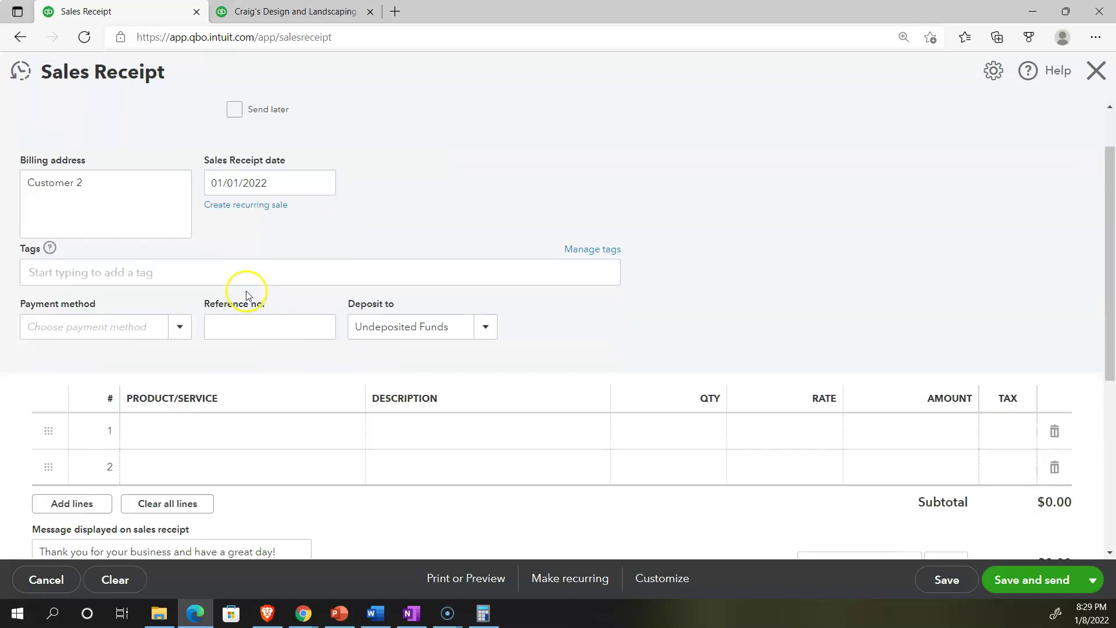
{"action": "left_click", "coordinate": [300, 182]}
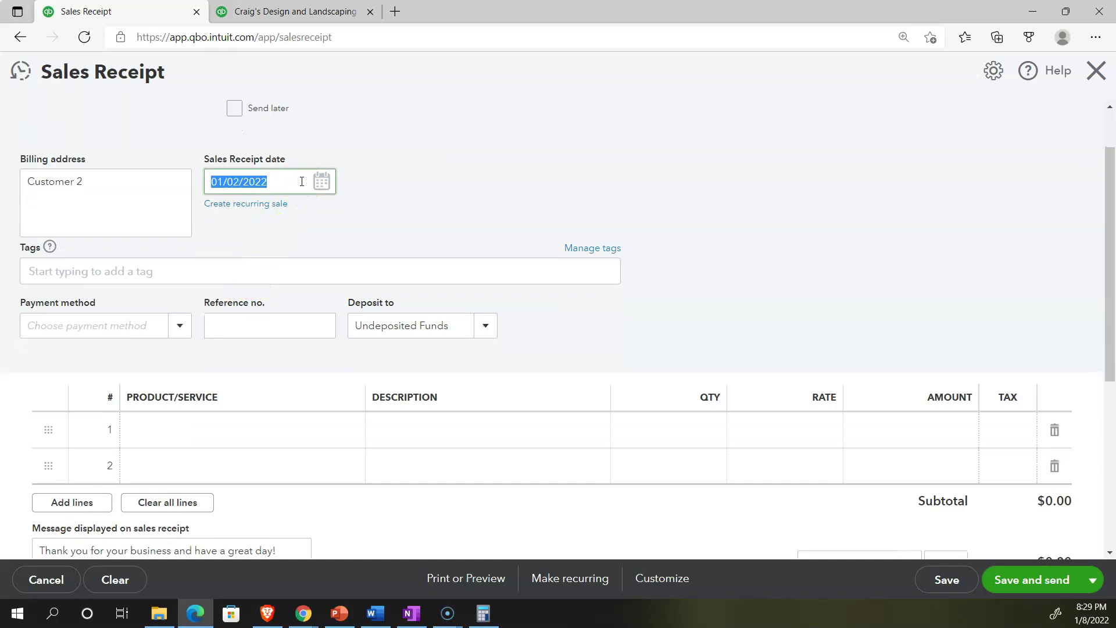
{"action": "type", "text": "01/05/2022"}
{"action": "key", "text": "Tab"}
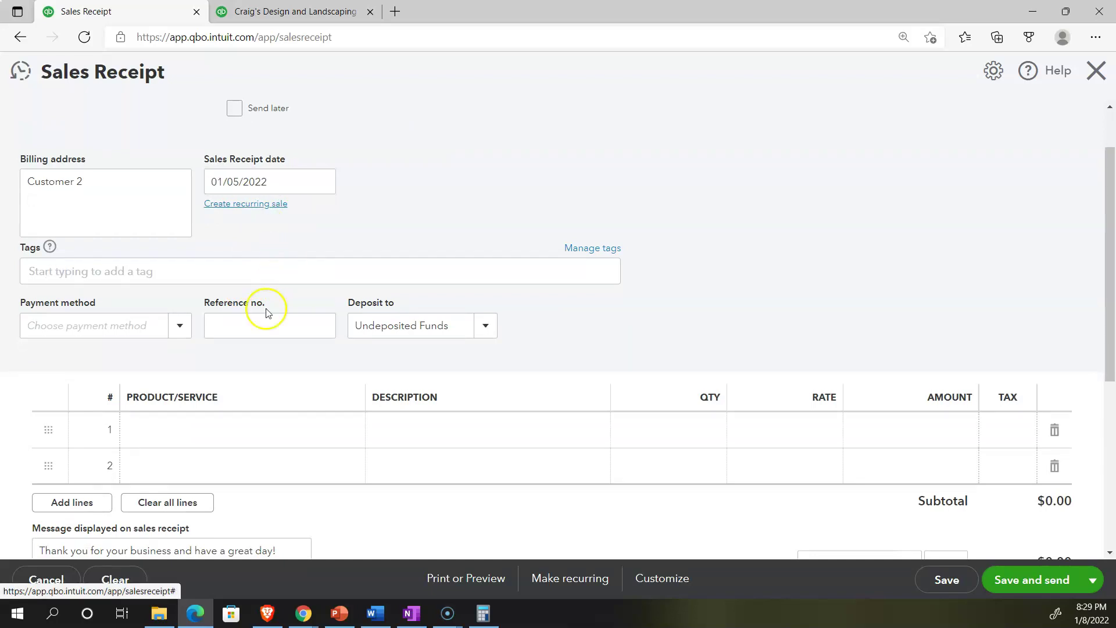
Add Item 2 on the first line as a new Inventory product and copy its name.
{"action": "left_click", "coordinate": [186, 429]}
{"action": "type", "text": "Ite"}
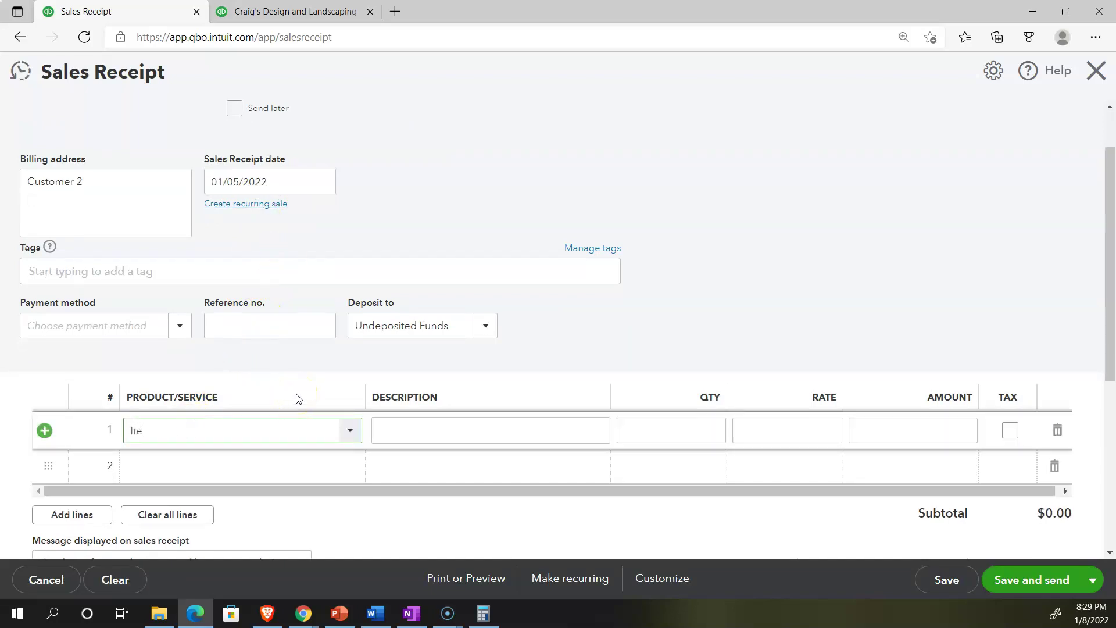
{"action": "type", "text": "m 2"}
{"action": "key", "text": "Tab"}
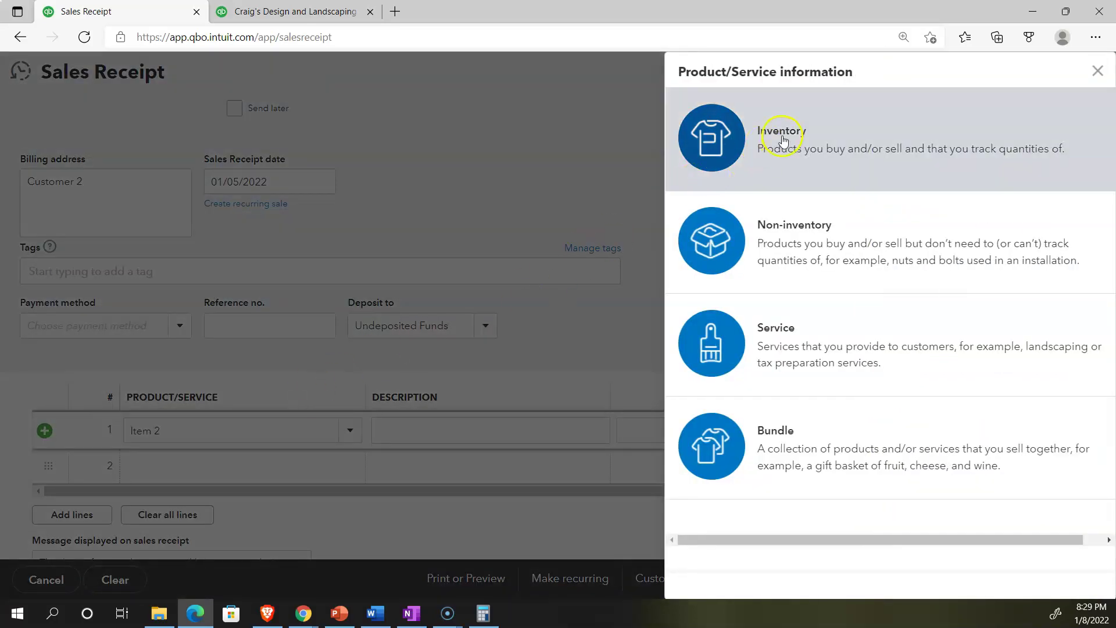
{"action": "left_click", "coordinate": [782, 140]}
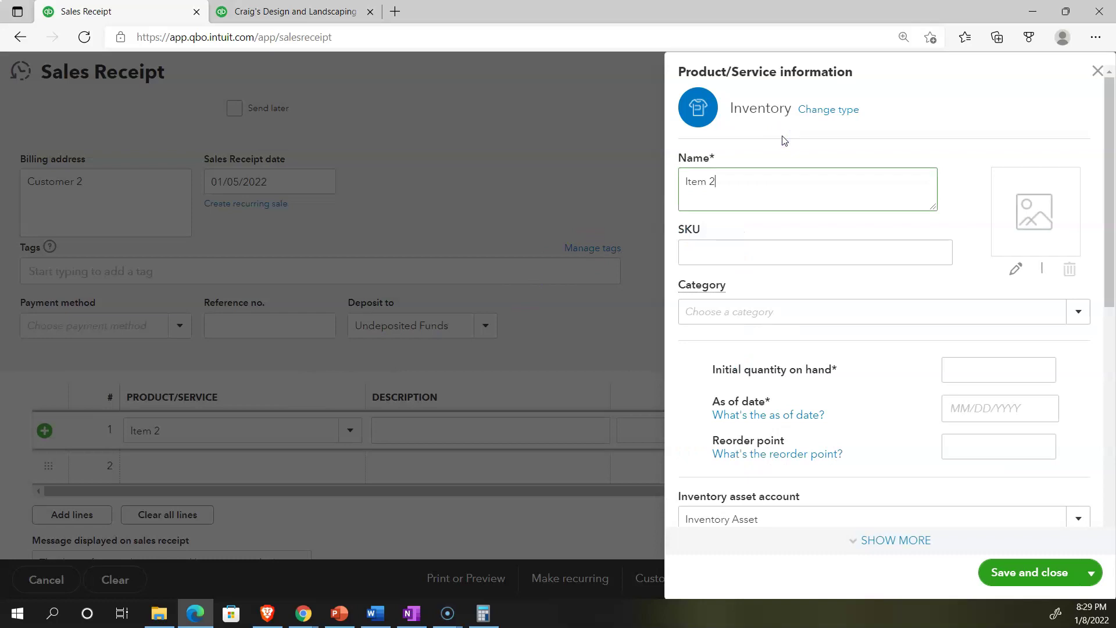
{"action": "left_click_drag", "start_coordinate": [750, 175], "coordinate": [674, 176]}
{"action": "key", "text": "ctrl+c"}
Set Item 2's initial quantity on hand to 5 and its as-of date to 01/01/2022.
{"action": "scroll", "coordinate": [768, 272], "scroll_direction": "down", "scroll_amount": 1}
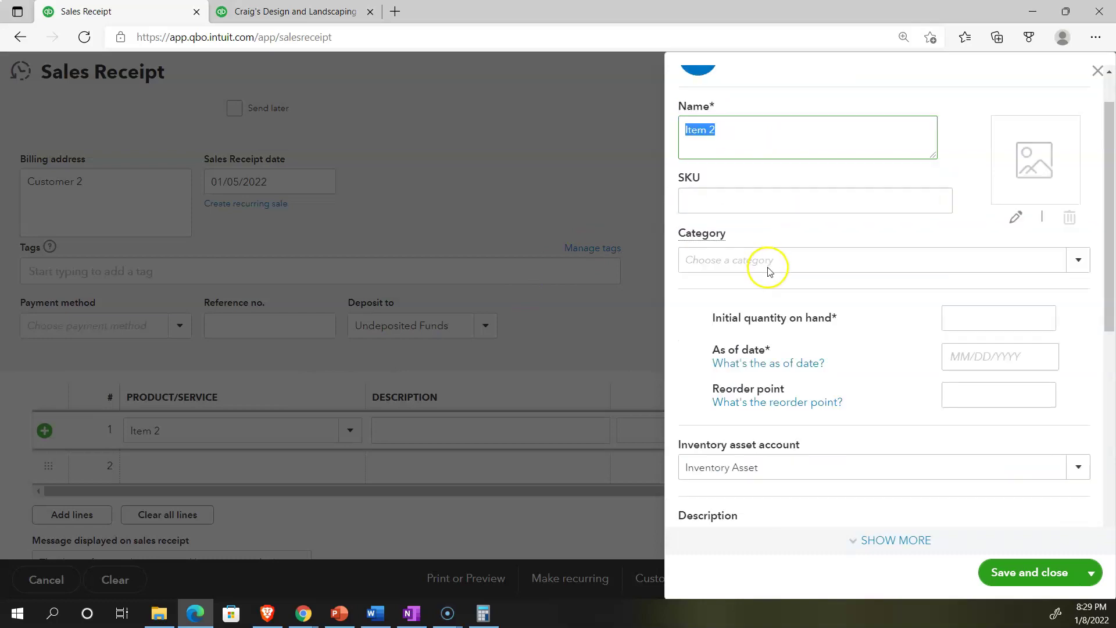
{"action": "scroll", "coordinate": [768, 271], "scroll_direction": "down", "scroll_amount": 2}
{"action": "left_click", "coordinate": [947, 237]}
{"action": "type", "text": "5"}
{"action": "left_click", "coordinate": [967, 264]}
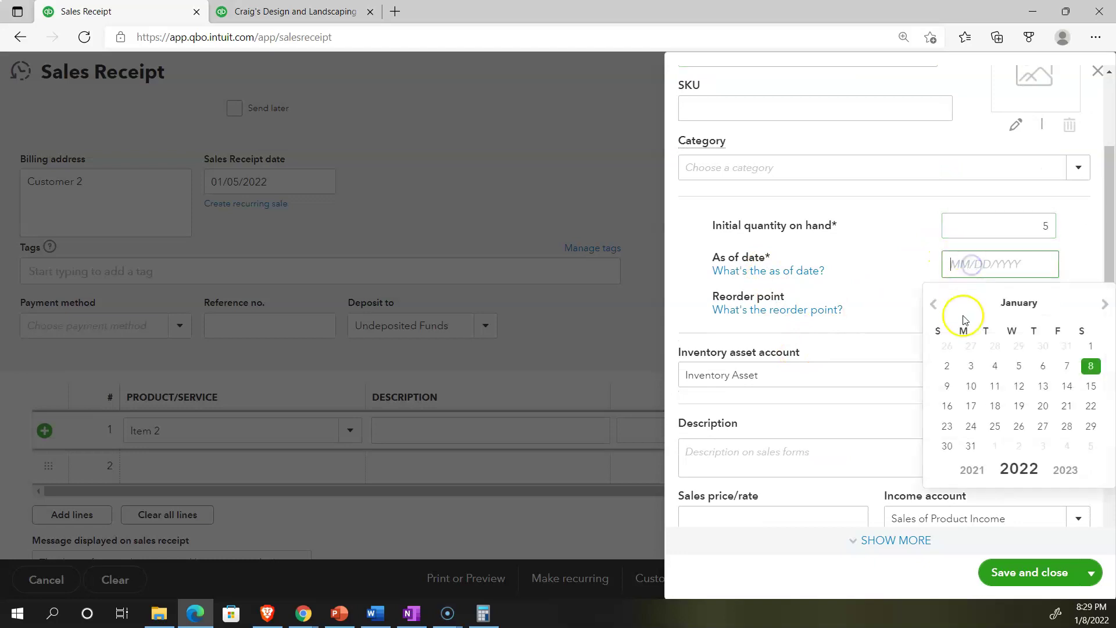
{"action": "left_click", "coordinate": [1082, 349]}
Enter Item 2 as the product's sales description and set its sales price to 1000.
{"action": "scroll", "coordinate": [898, 313], "scroll_direction": "down", "scroll_amount": 3}
{"action": "left_click", "coordinate": [746, 323]}
{"action": "left_click", "coordinate": [740, 374]}
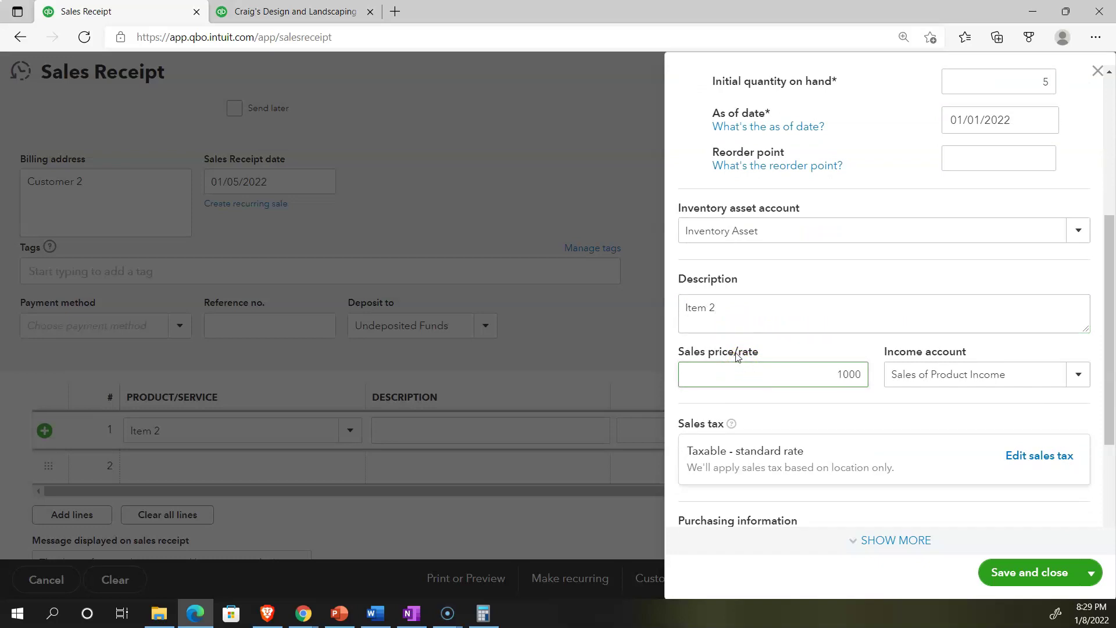
Enter Item 2 as the purchase description, set the cost to 800, and save the new inventory product.
{"action": "scroll", "coordinate": [736, 356], "scroll_direction": "down", "scroll_amount": 3}
{"action": "scroll", "coordinate": [902, 261], "scroll_direction": "down", "scroll_amount": 1}
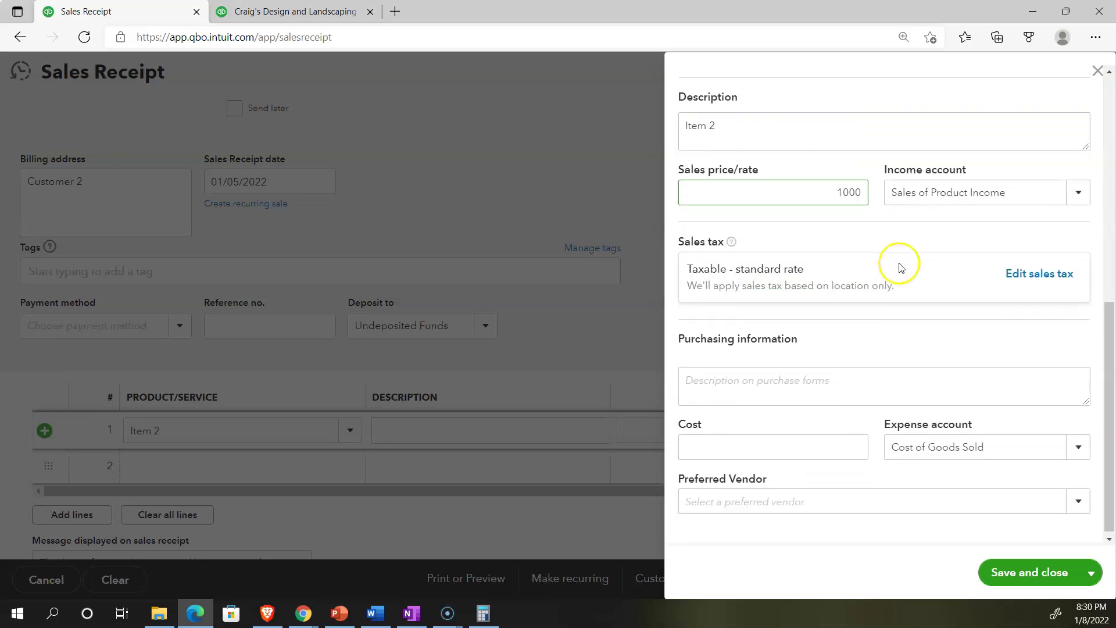
{"action": "left_click", "coordinate": [732, 379]}
{"action": "key", "text": "ctrl+v"}
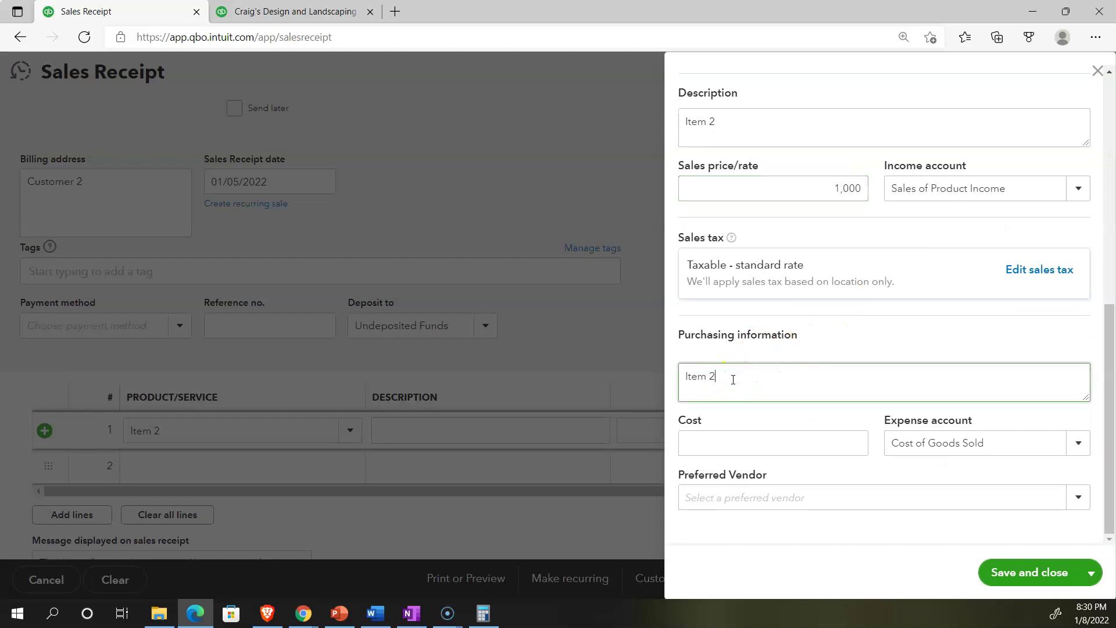
{"action": "left_click", "coordinate": [727, 433]}
{"action": "type", "text": "800"}
{"action": "key", "text": "Tab"}
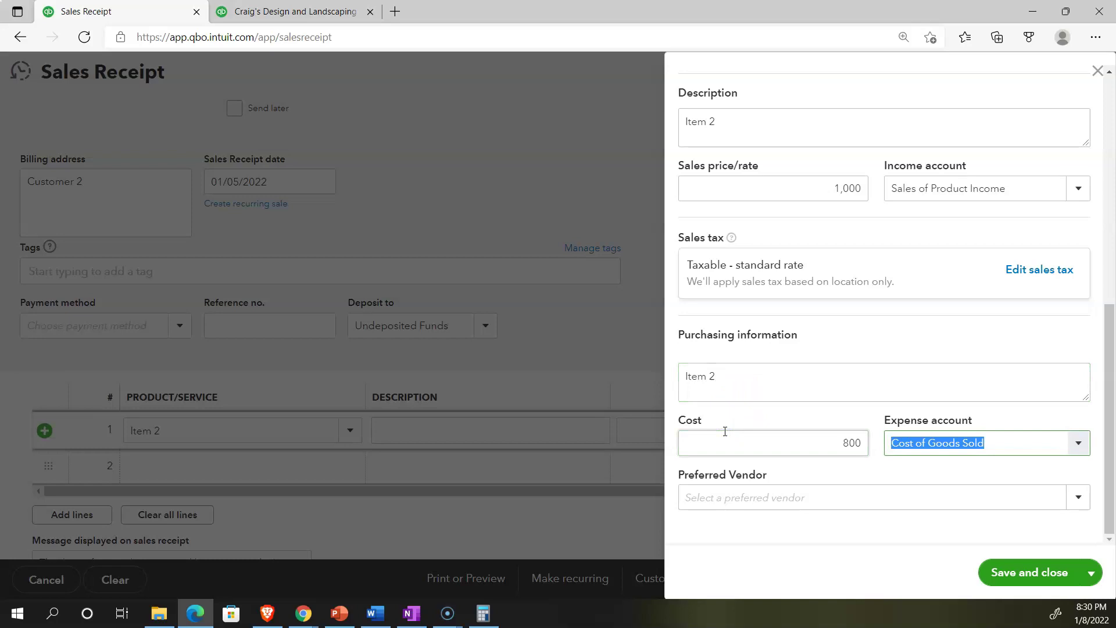
{"action": "left_click", "coordinate": [989, 573]}
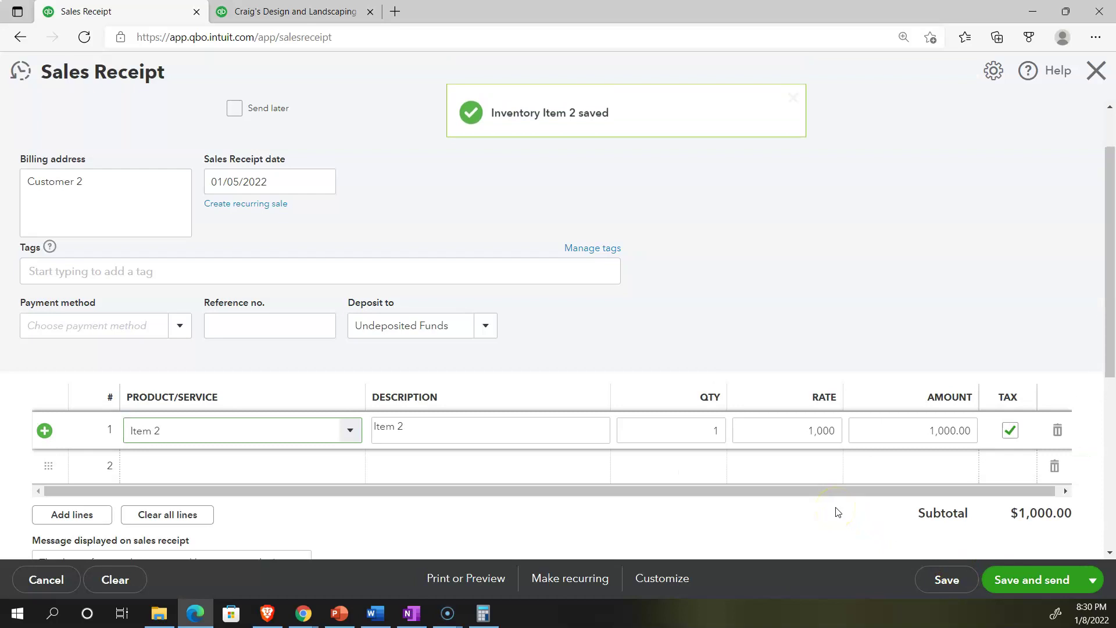
Review the sales receipt's item line and sales tax, and save and close the receipt.
{"action": "scroll", "coordinate": [837, 512], "scroll_direction": "down", "scroll_amount": 3}
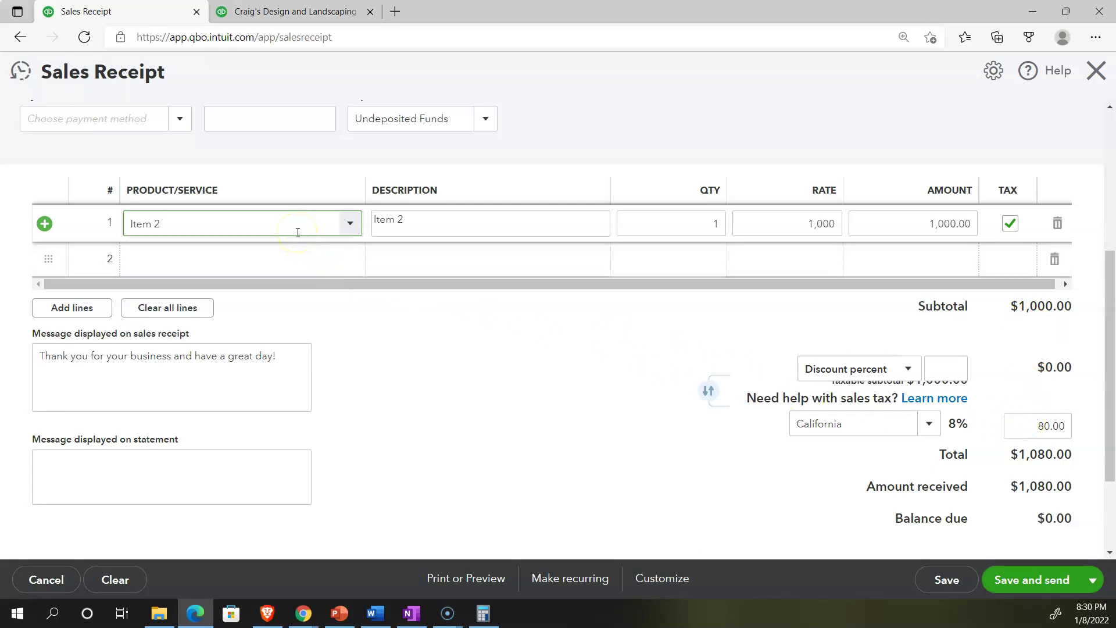
{"action": "left_click", "coordinate": [1089, 581]}
{"action": "left_click", "coordinate": [1031, 554]}
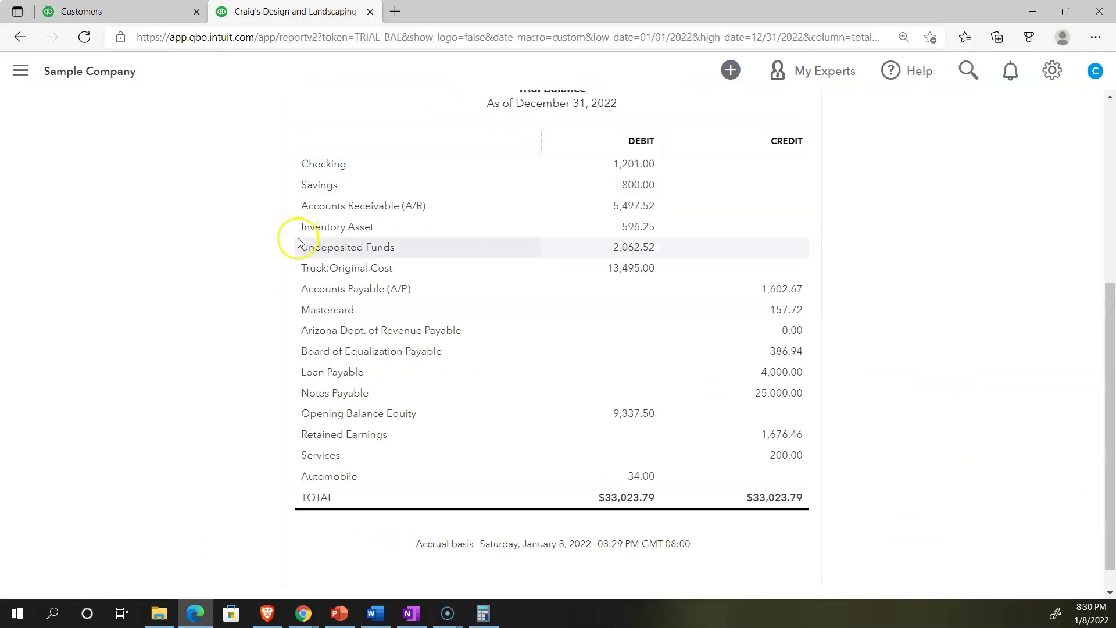
Rerun the Trial Balance report for 01/01/2022 to 12/31/2022 and examine the account balances.
{"action": "scroll", "coordinate": [299, 242], "scroll_direction": "up", "scroll_amount": 5}
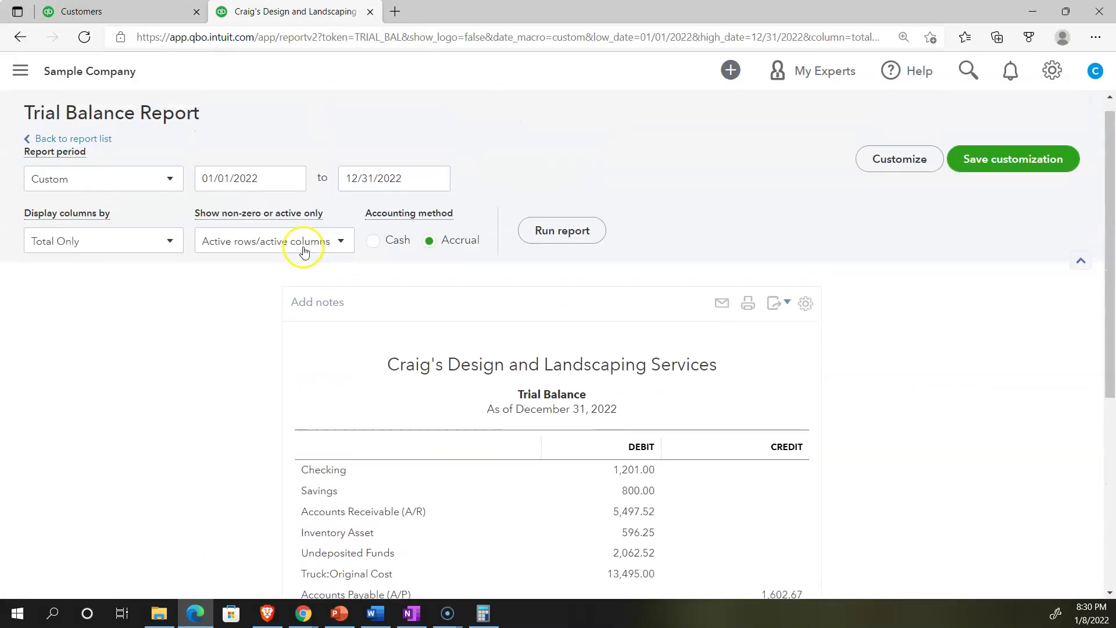
{"action": "left_click", "coordinate": [563, 229]}
{"action": "scroll", "coordinate": [229, 399], "scroll_direction": "down", "scroll_amount": 3}
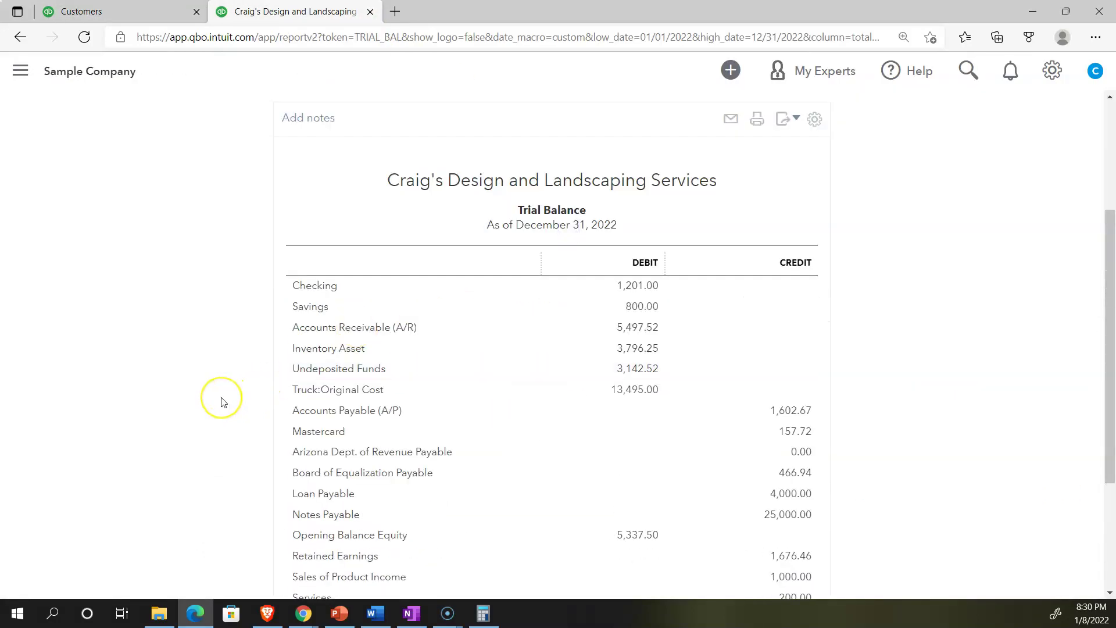
{"action": "key", "text": "ctrl+plus"}
{"action": "key", "text": "ctrl+plus"}
{"action": "key", "text": "ctrl+plus"}
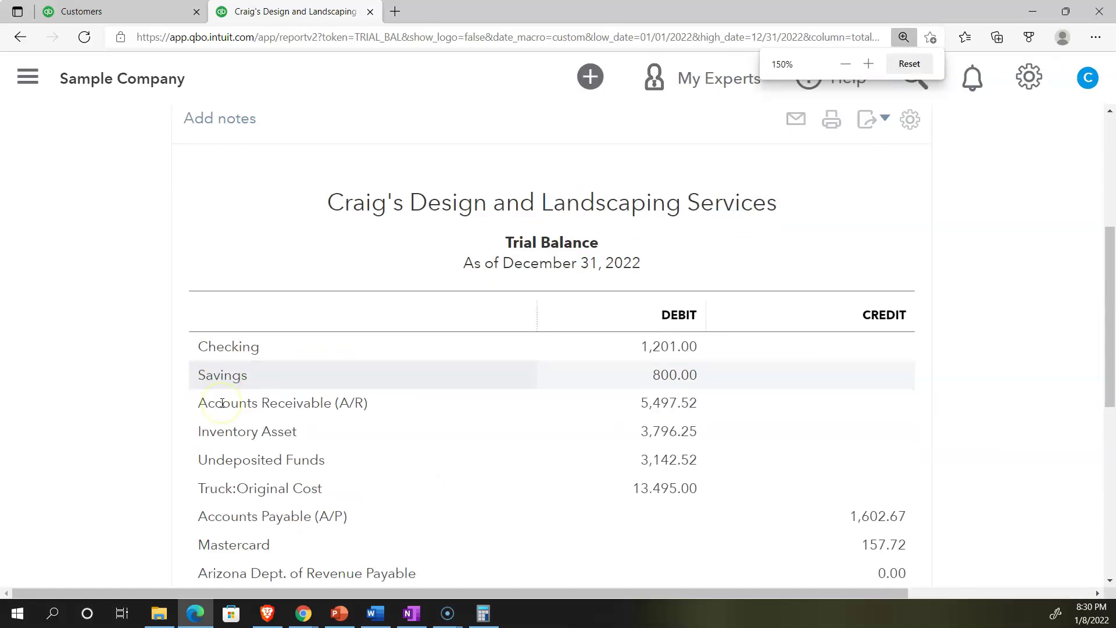
{"action": "scroll", "coordinate": [222, 403], "scroll_direction": "down", "scroll_amount": 1}
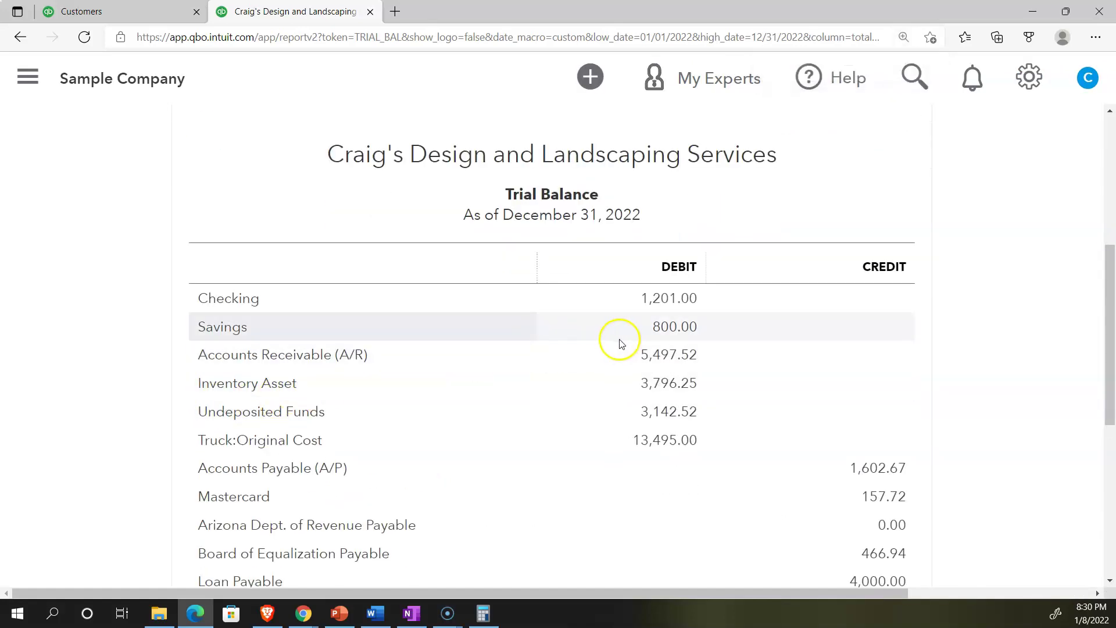
Inspect the transactions behind the Accounts Receivable balance and return to the Trial Balance summary.
{"action": "double_click", "coordinate": [652, 355]}
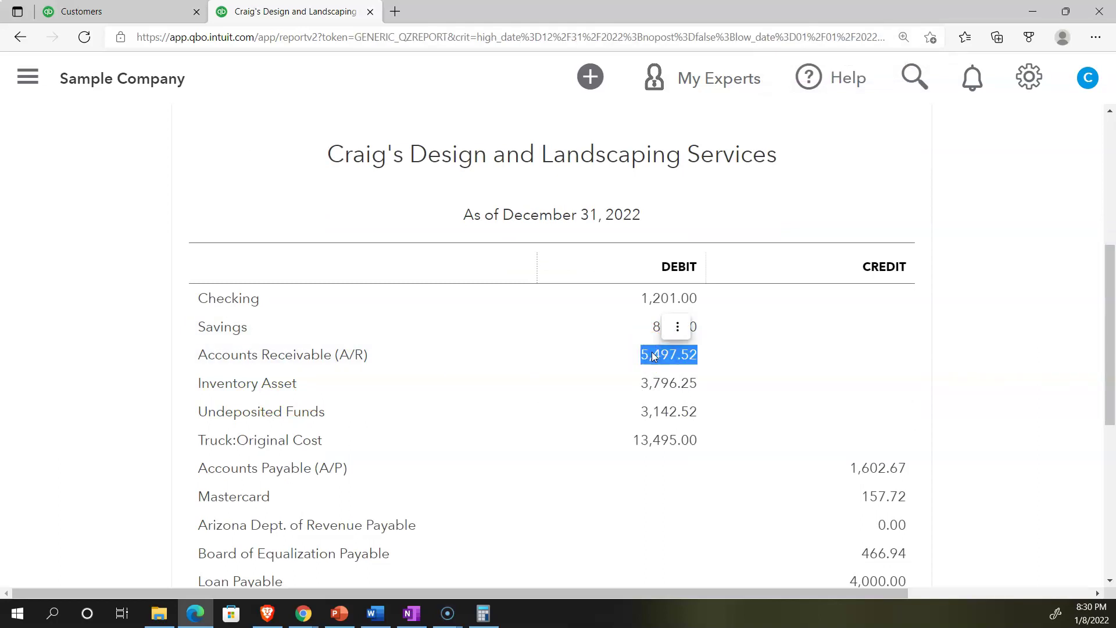
{"action": "scroll", "coordinate": [116, 174], "scroll_direction": "up", "scroll_amount": 5}
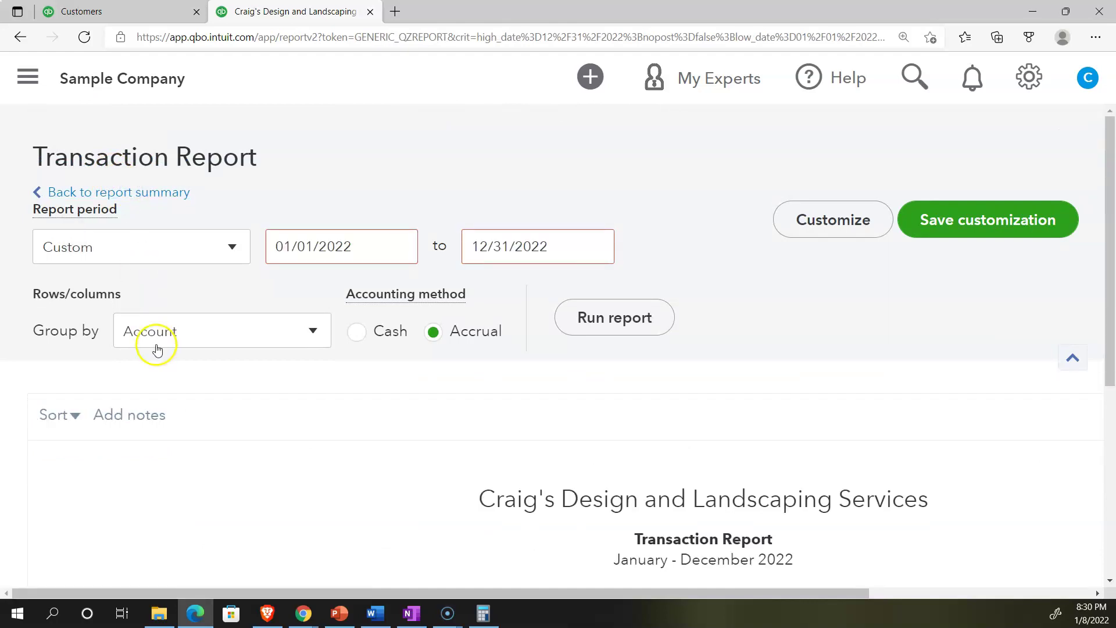
{"action": "scroll", "coordinate": [156, 349], "scroll_direction": "down", "scroll_amount": 5}
{"action": "scroll", "coordinate": [156, 348], "scroll_direction": "down", "scroll_amount": 1}
{"action": "scroll", "coordinate": [174, 372], "scroll_direction": "up", "scroll_amount": 5}
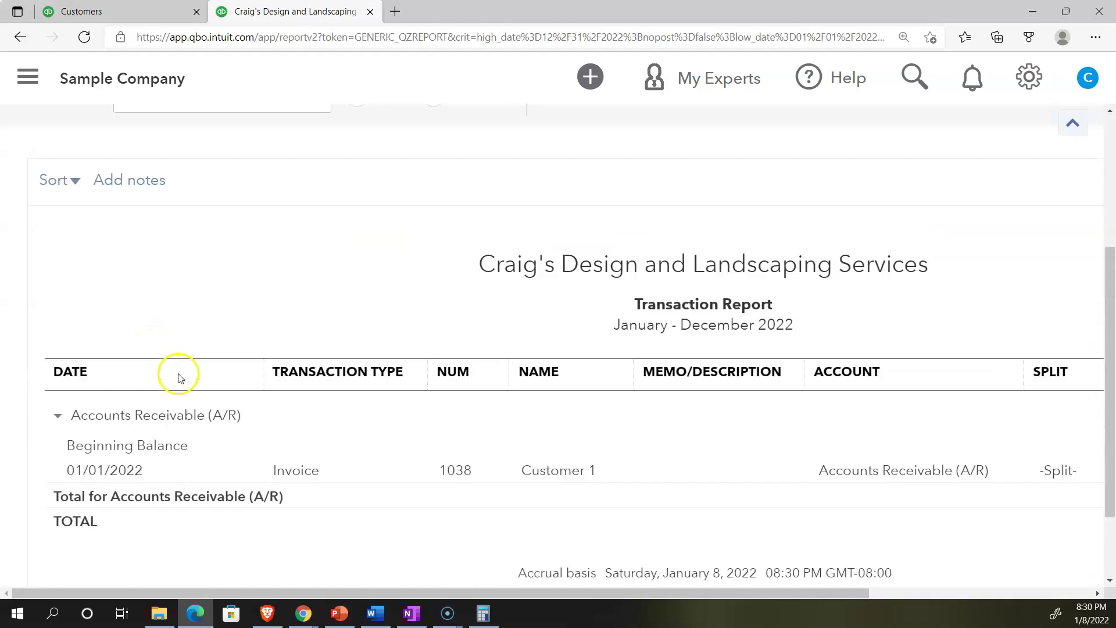
{"action": "scroll", "coordinate": [176, 375], "scroll_direction": "down", "scroll_amount": 5}
{"action": "scroll", "coordinate": [180, 348], "scroll_direction": "up", "scroll_amount": 4}
{"action": "scroll", "coordinate": [185, 323], "scroll_direction": "up", "scroll_amount": 1}
{"action": "left_click", "coordinate": [163, 192]}
Inspect the transactions behind Undeposited Funds, return to the Trial Balance, and examine the Cost of Goods Sold and Inventory Asset balances.
{"action": "scroll", "coordinate": [257, 356], "scroll_direction": "down", "scroll_amount": 5}
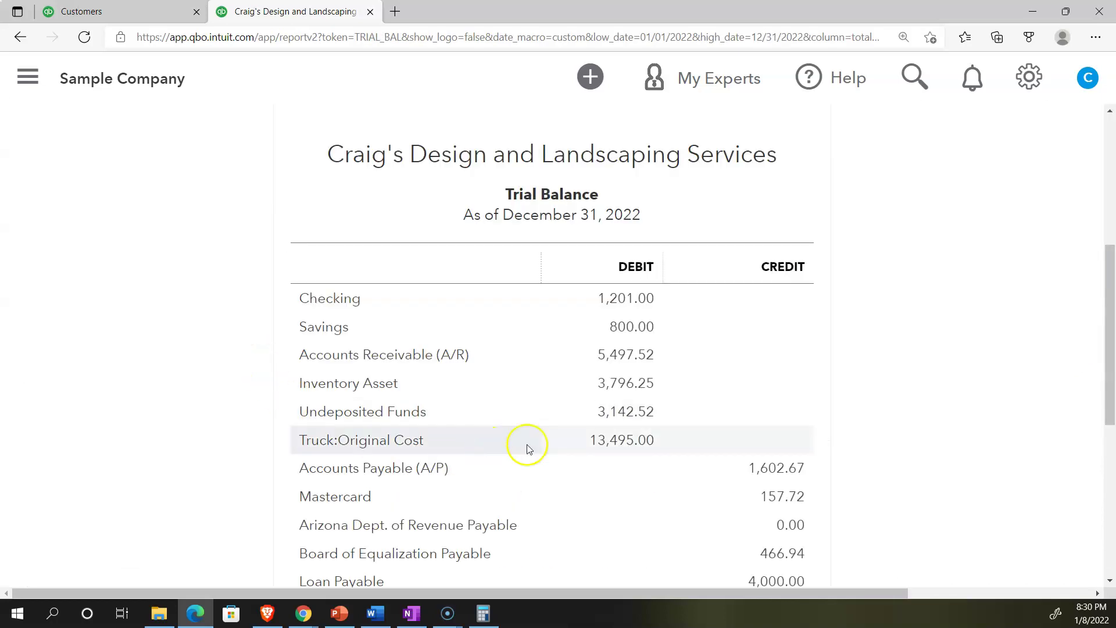
{"action": "double_click", "coordinate": [618, 419]}
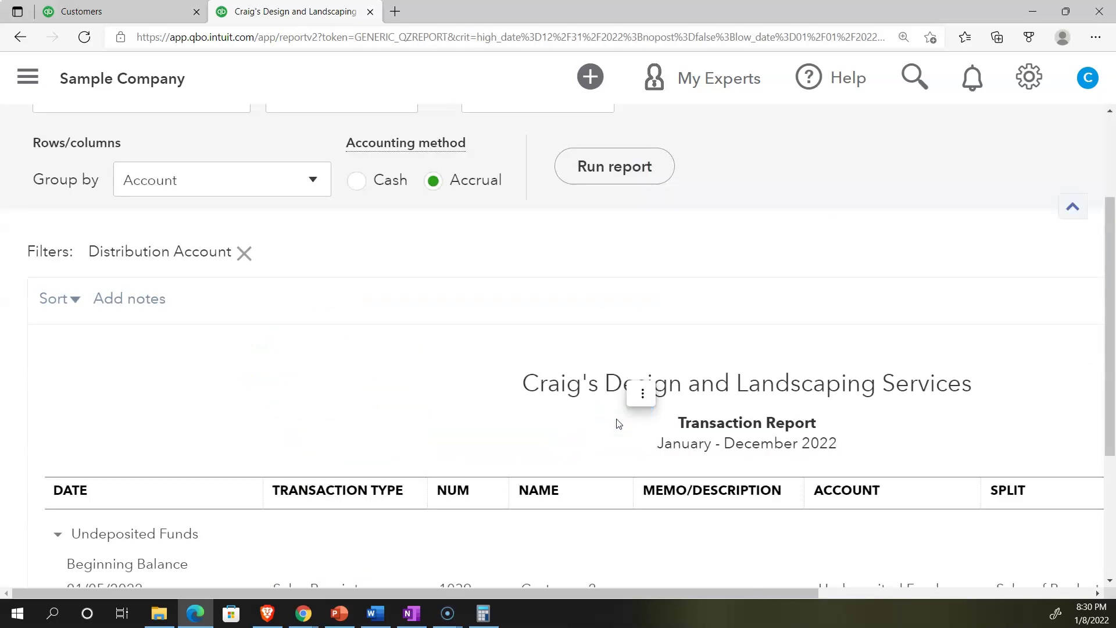
{"action": "scroll", "coordinate": [634, 465], "scroll_direction": "down", "scroll_amount": 2}
{"action": "left_click_drag", "start_coordinate": [657, 588], "coordinate": [536, 556]}
{"action": "scroll", "coordinate": [142, 227], "scroll_direction": "up", "scroll_amount": 3}
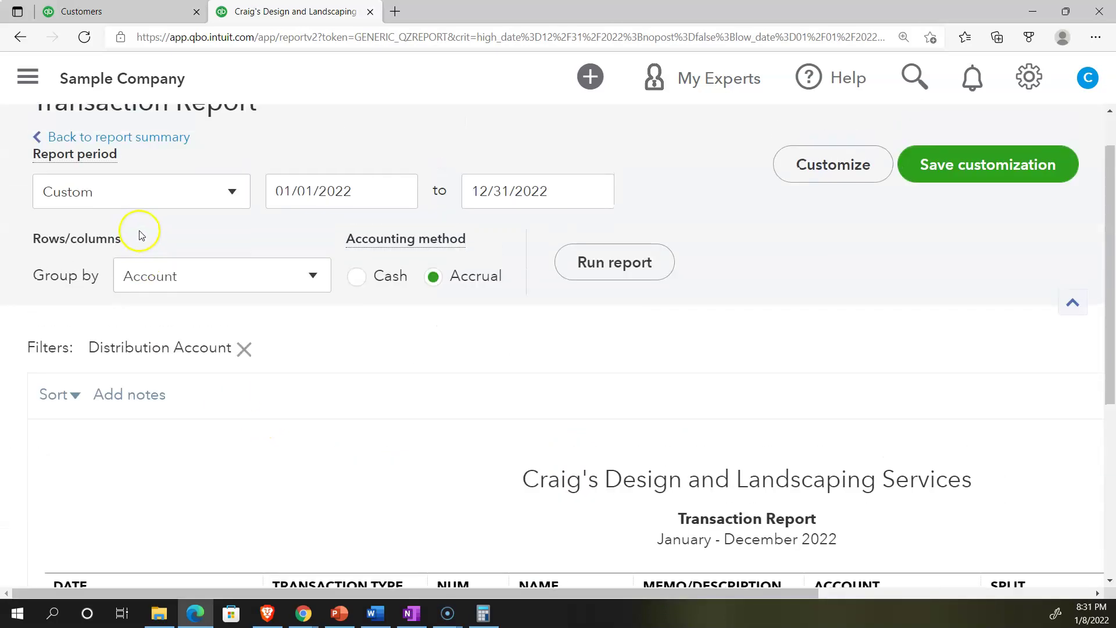
{"action": "left_click", "coordinate": [152, 139]}
{"action": "scroll", "coordinate": [324, 365], "scroll_direction": "down", "scroll_amount": 4}
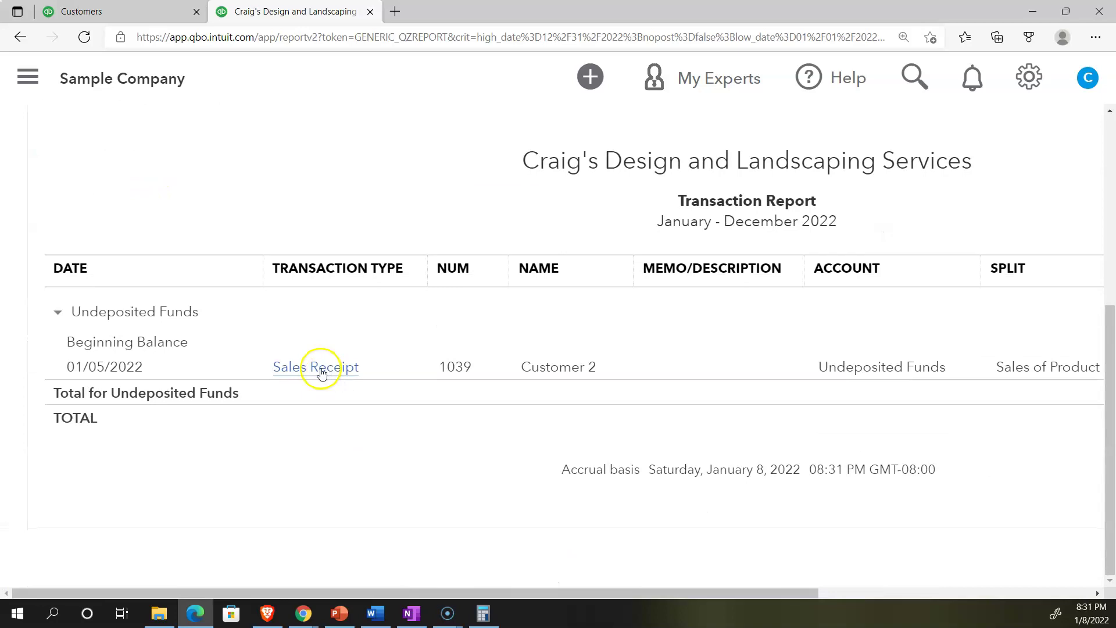
{"action": "scroll", "coordinate": [319, 369], "scroll_direction": "up", "scroll_amount": 4}
{"action": "left_click", "coordinate": [161, 200]}
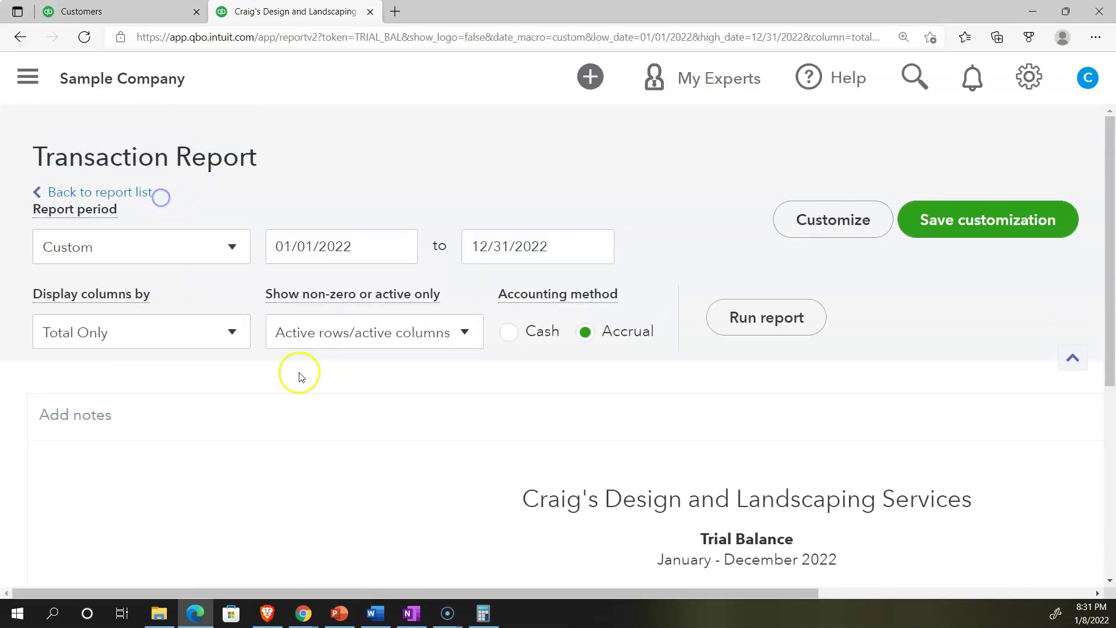
{"action": "scroll", "coordinate": [297, 373], "scroll_direction": "down", "scroll_amount": 8}
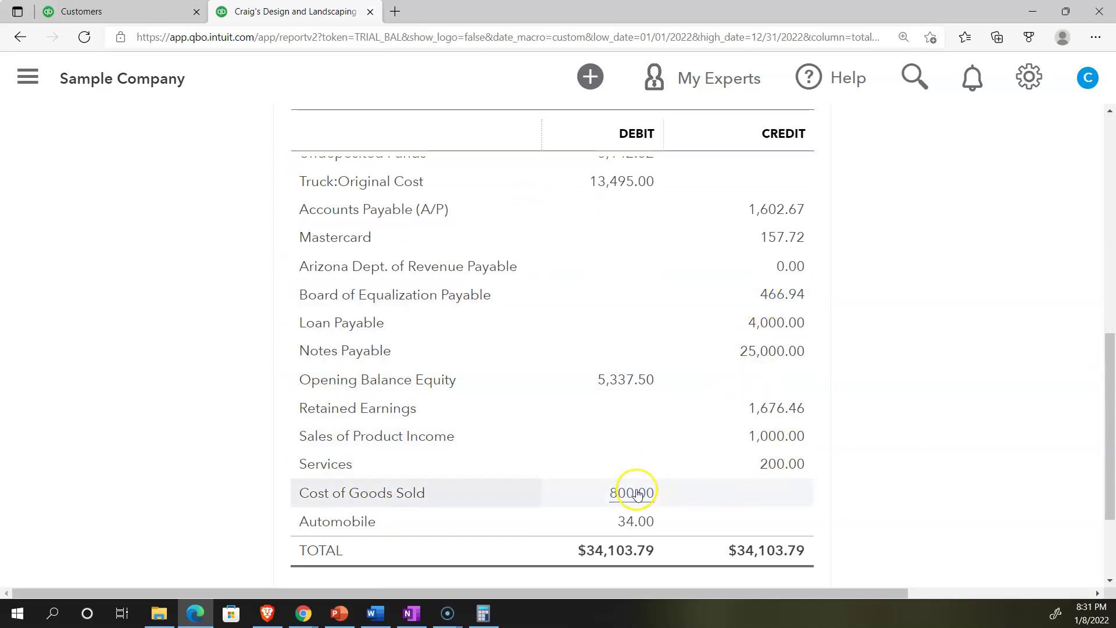
{"action": "scroll", "coordinate": [636, 493], "scroll_direction": "up", "scroll_amount": 1}
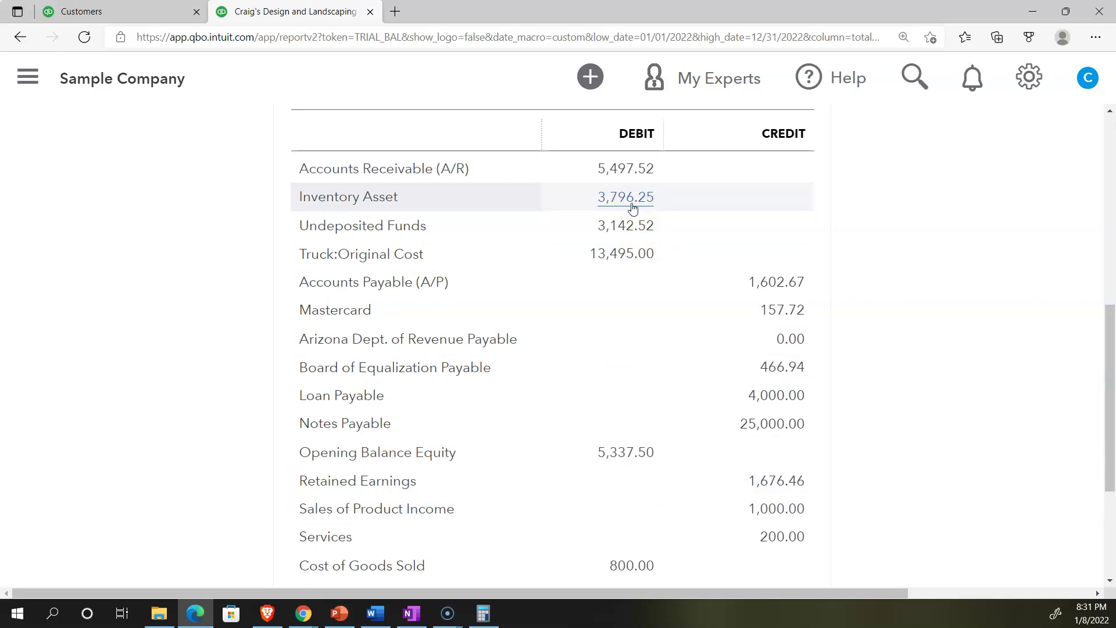
Switch to the Customer 1 page, consult the home page flowchart in OneNote, and return to QuickBooks Online.
{"action": "left_click", "coordinate": [125, 11]}
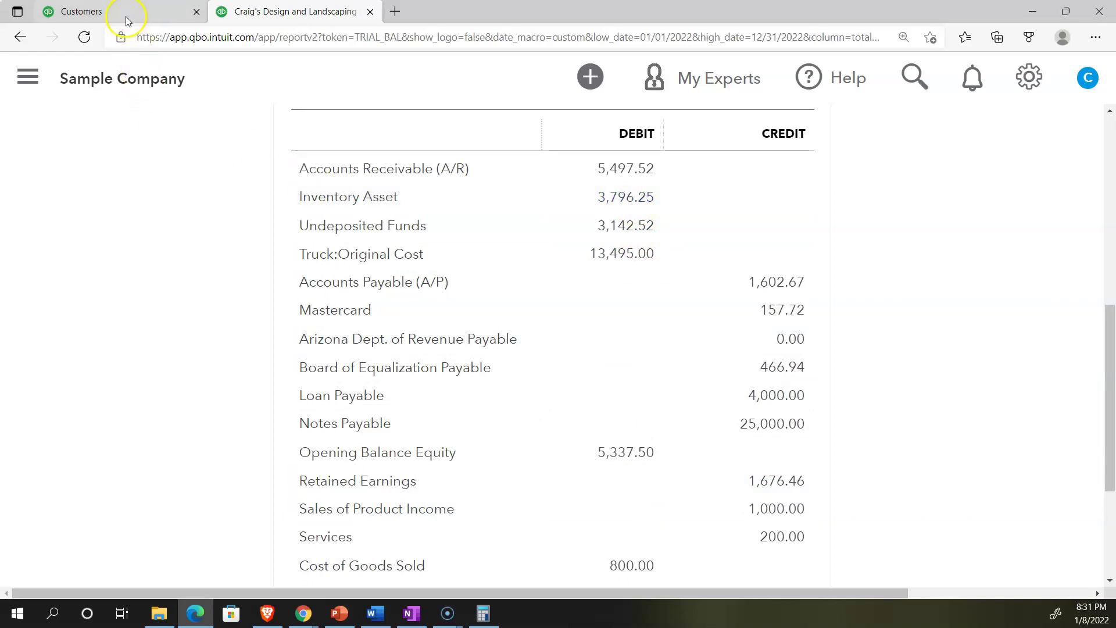
{"action": "key", "text": "ctrl+minus"}
{"action": "key", "text": "ctrl+minus"}
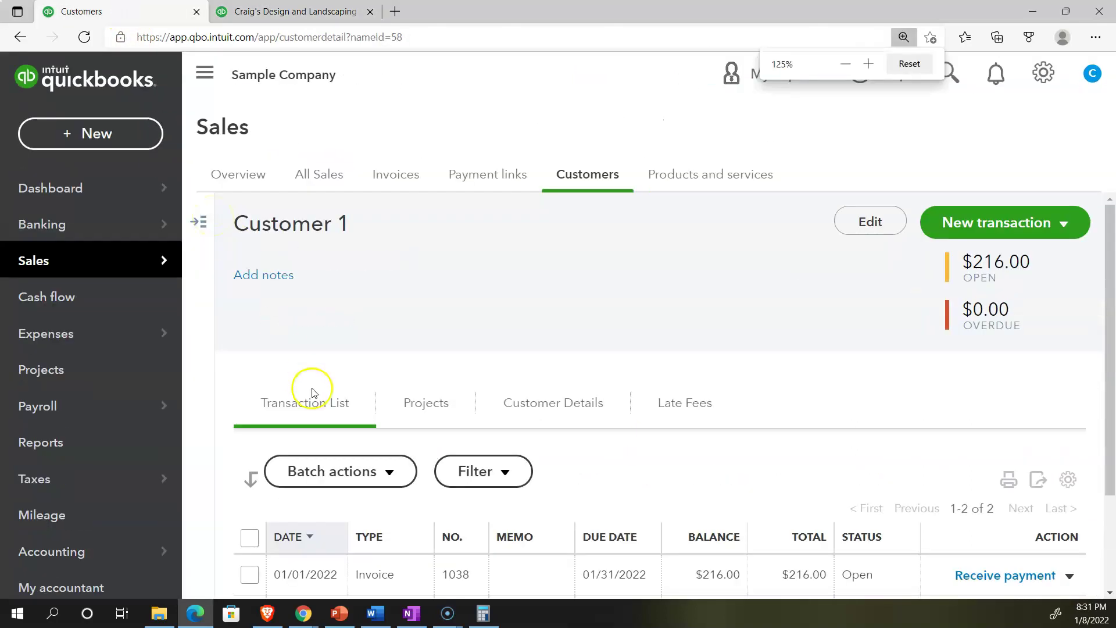
{"action": "left_click", "coordinate": [412, 613]}
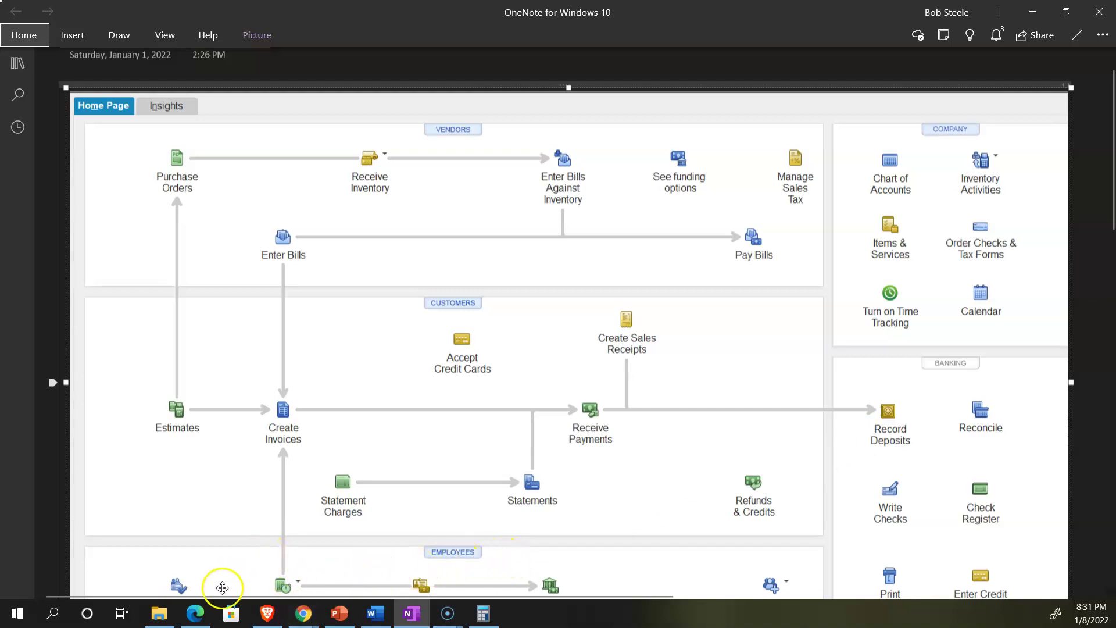
{"action": "left_click", "coordinate": [196, 613]}
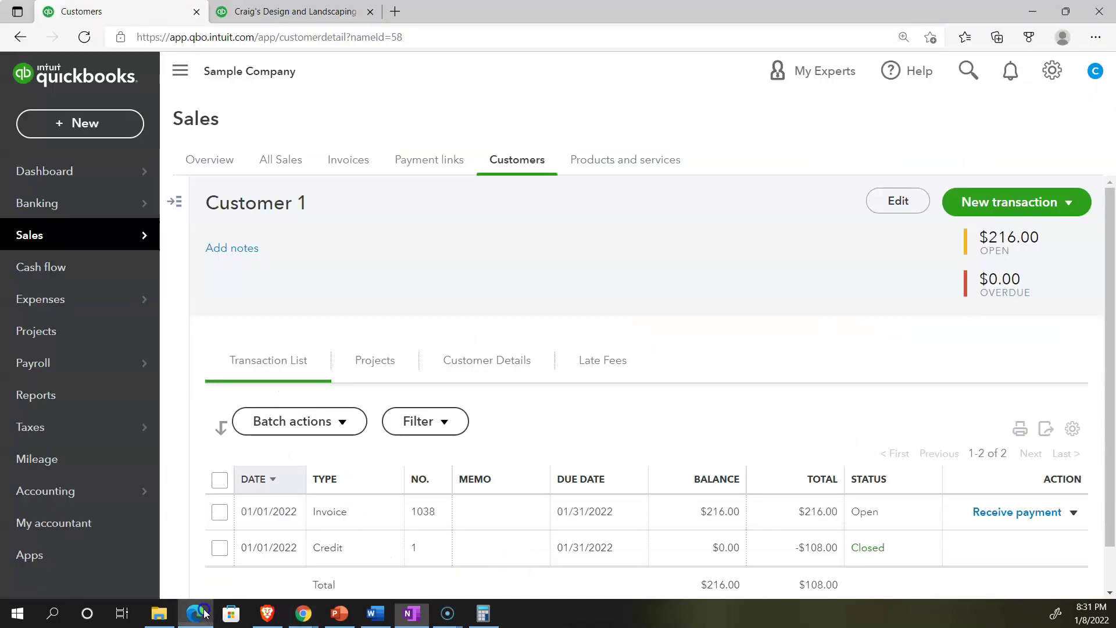
Start a new delayed credit and select Customer 2 as its customer.
{"action": "left_click", "coordinate": [89, 120]}
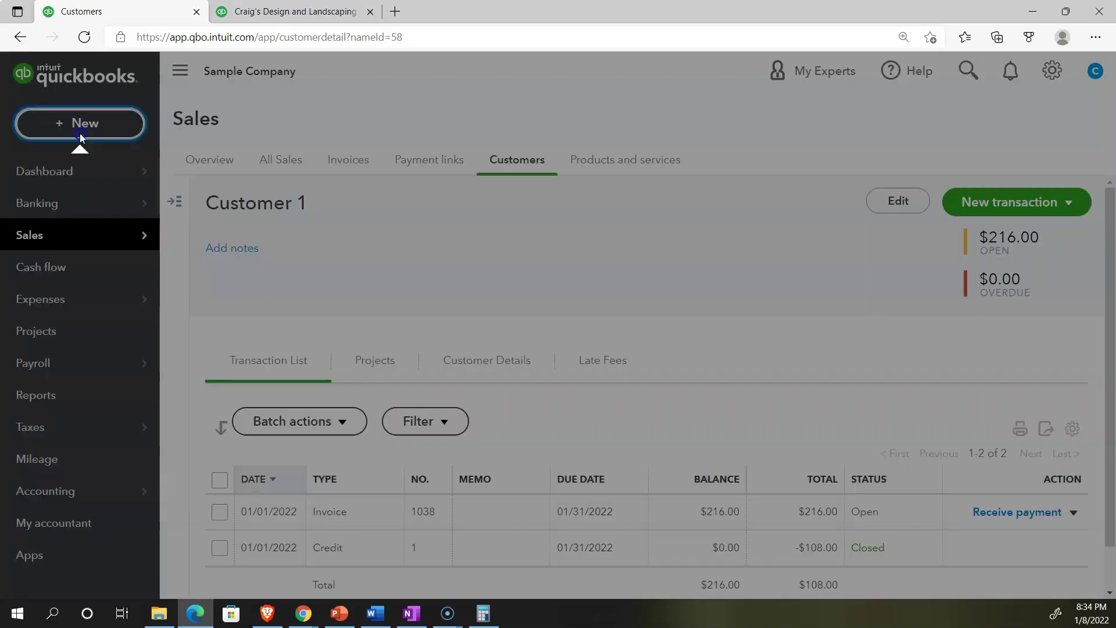
{"action": "left_click", "coordinate": [79, 133]}
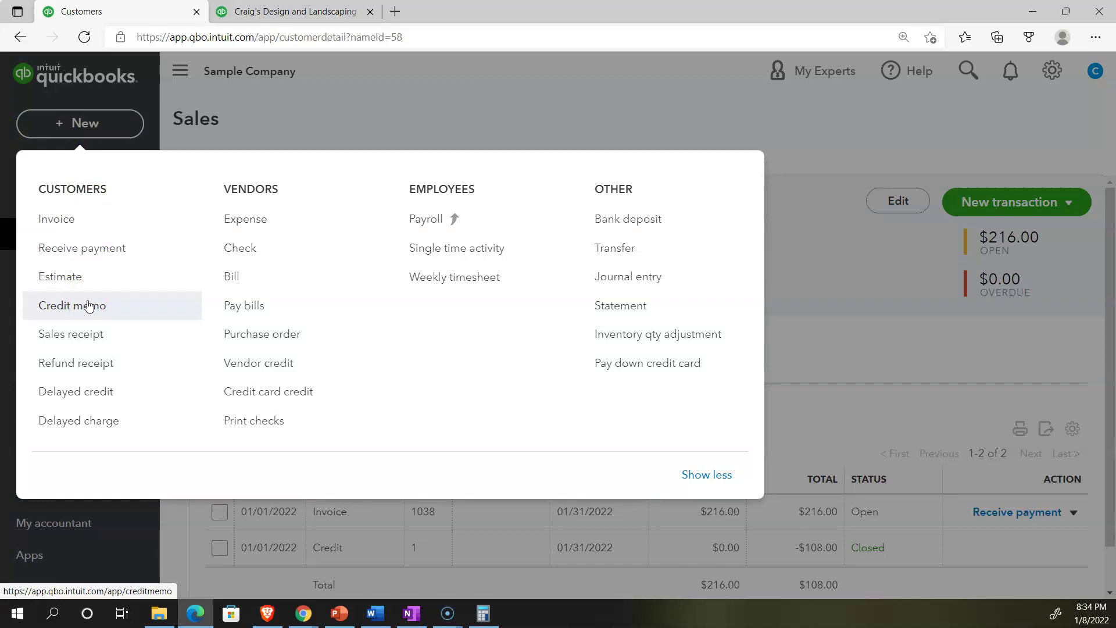
{"action": "left_click", "coordinate": [92, 392]}
{"action": "left_click", "coordinate": [105, 393]}
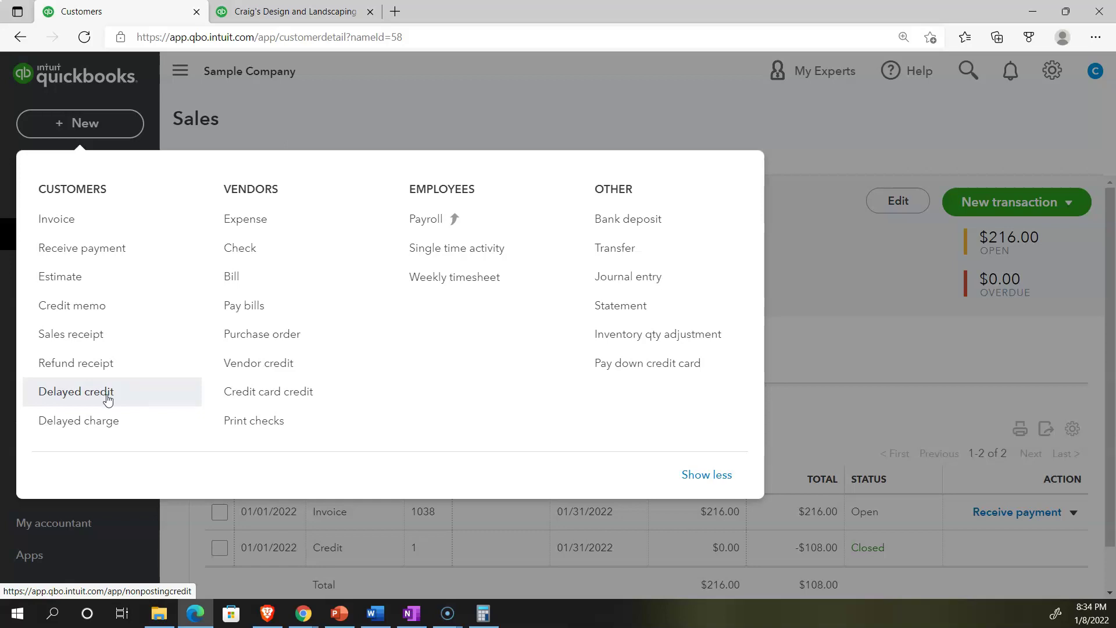
{"action": "left_click", "coordinate": [107, 395]}
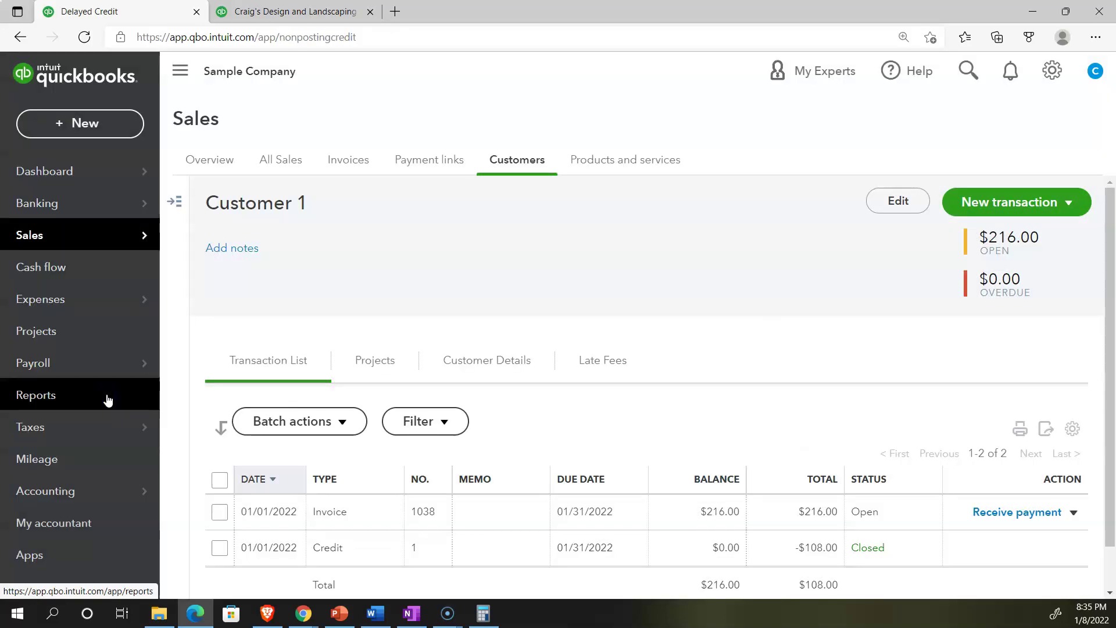
{"action": "type", "text": "Cust"}
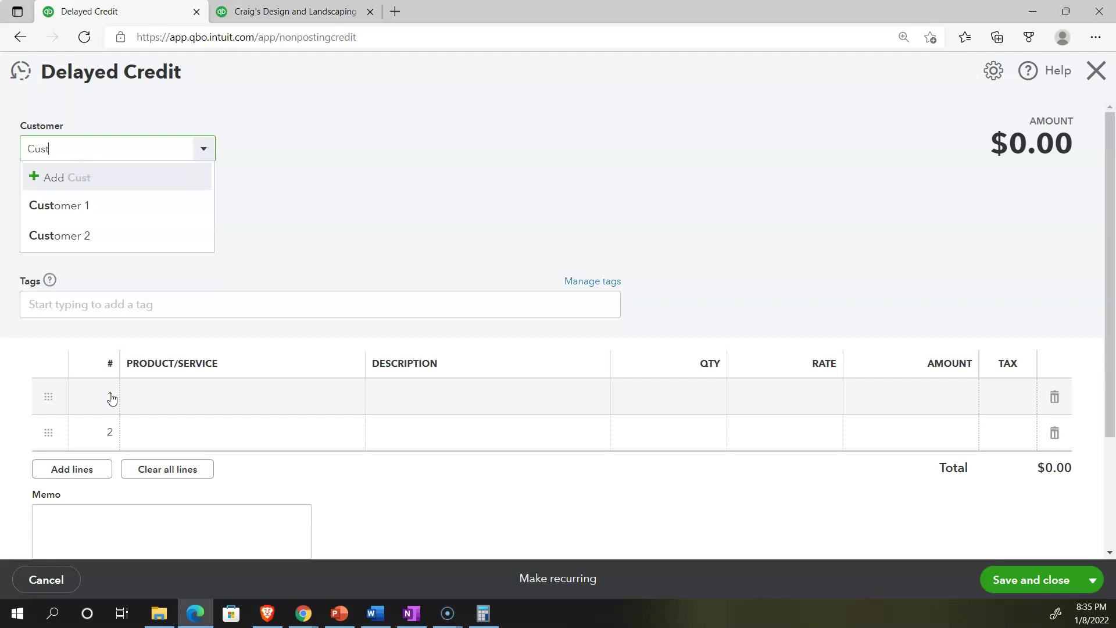
{"action": "key", "text": "Down"}
{"action": "key", "text": "Down"}
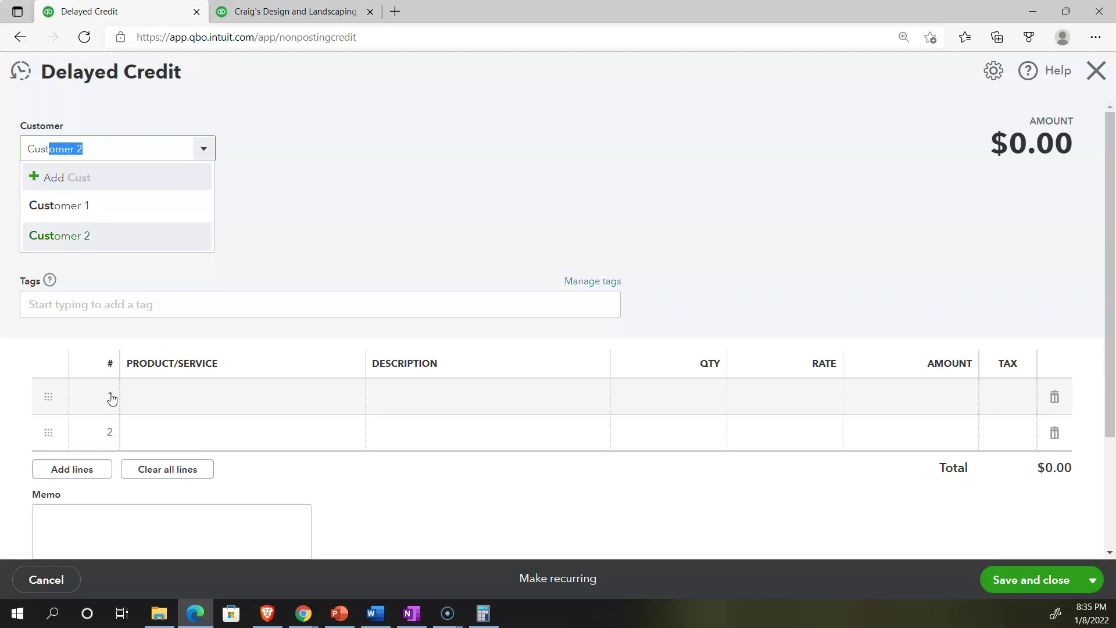
{"action": "key", "text": "Tab"}
Add the existing product Item 2 to the first line of the delayed credit.
{"action": "left_click", "coordinate": [179, 399]}
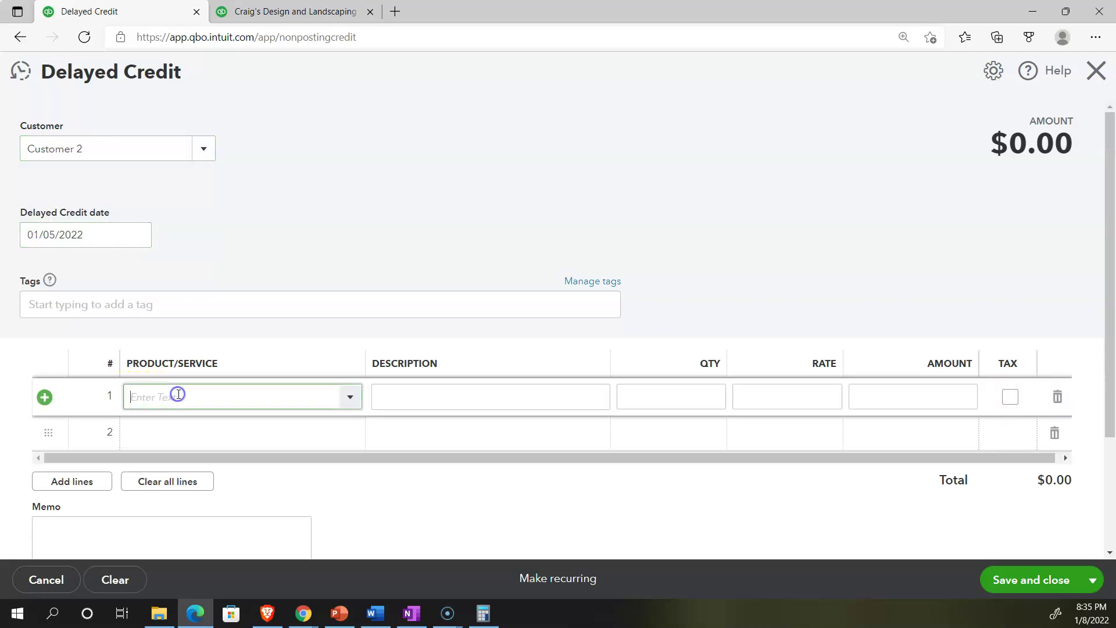
{"action": "type", "text": "Te"}
{"action": "key", "text": "BackSpace"}
{"action": "key", "text": "BackSpace"}
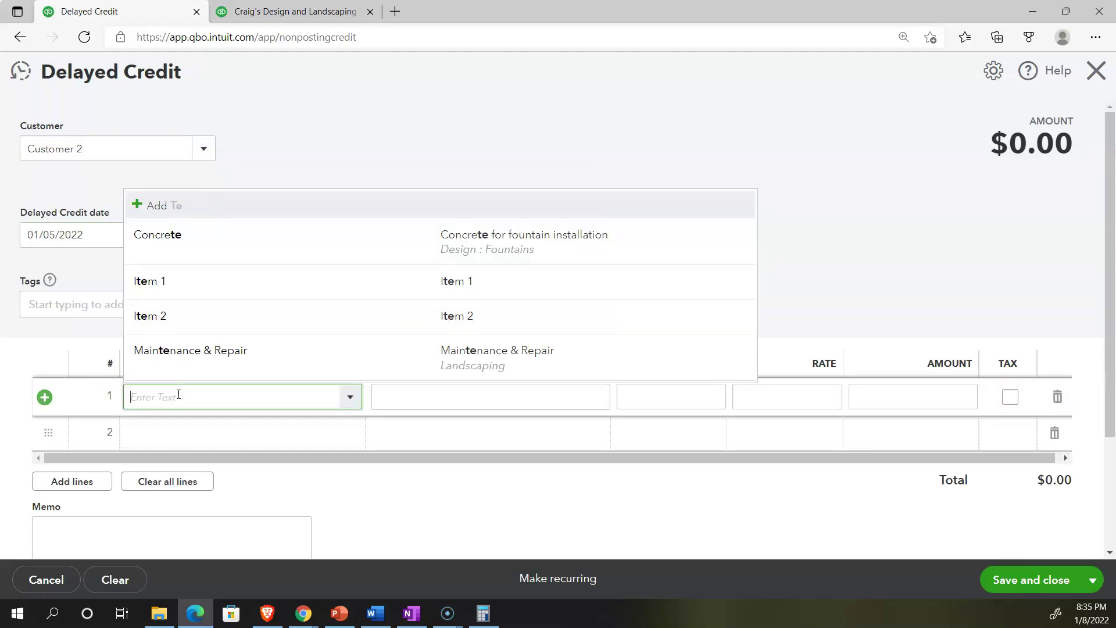
{"action": "type", "text": "Item 1"}
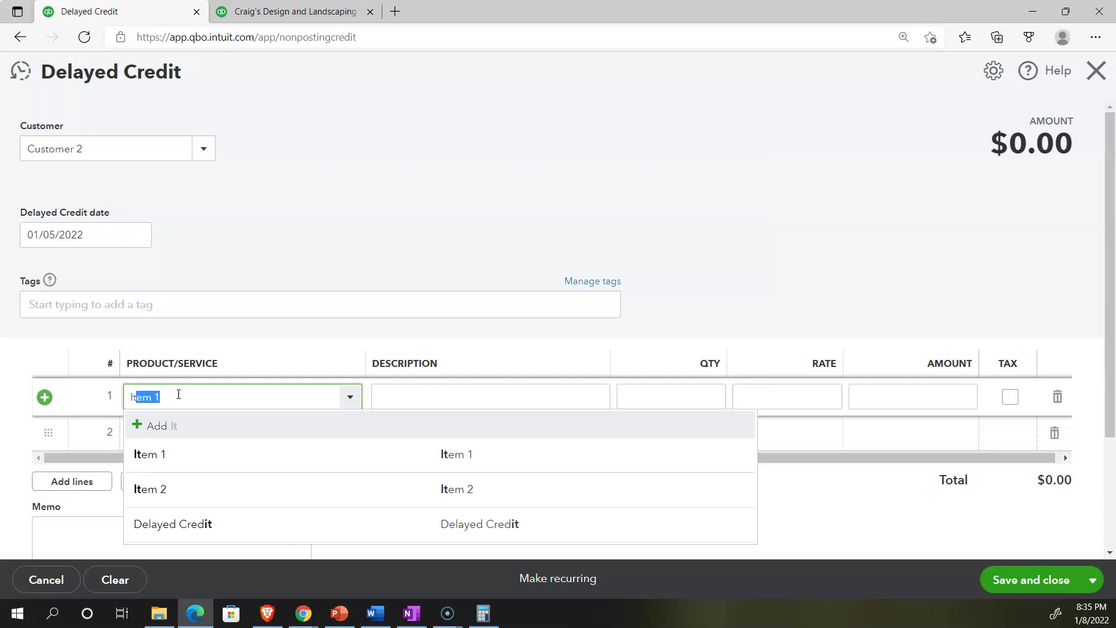
{"action": "left_click", "coordinate": [162, 490]}
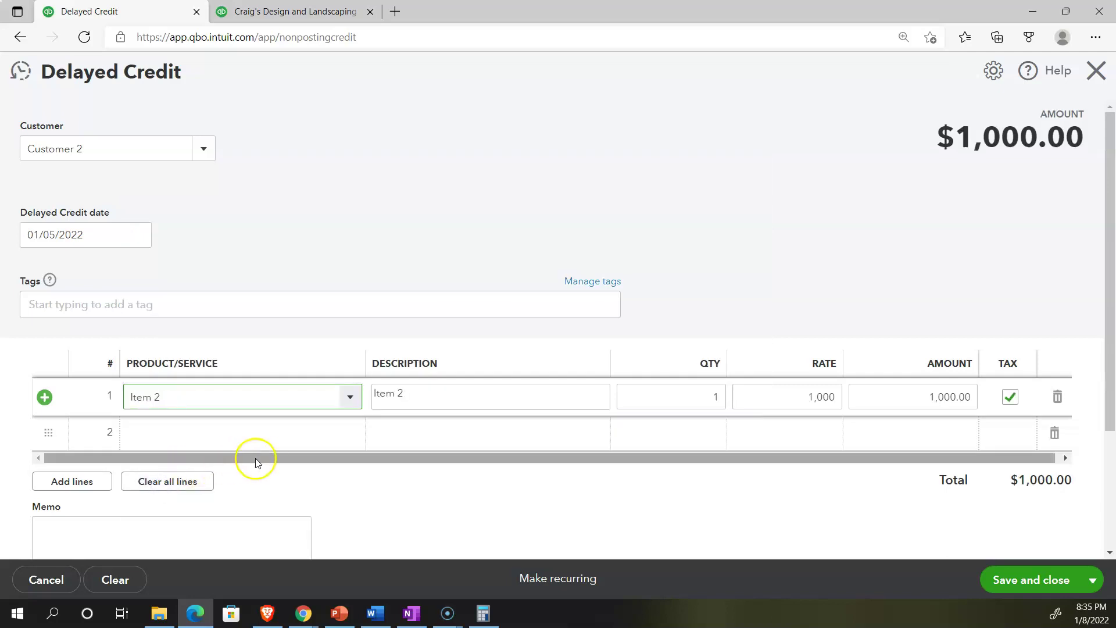
{"action": "key", "text": "Tab"}
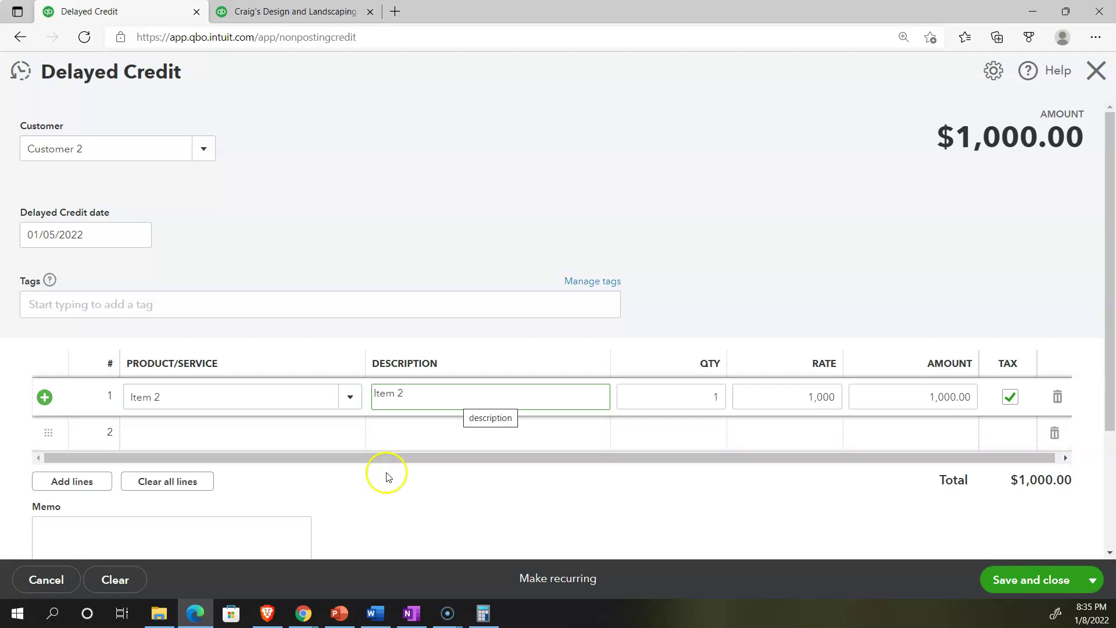
Review the drafted delayed credit for Customer 2 and leave the form without saving it.
{"action": "scroll", "coordinate": [441, 471], "scroll_direction": "down", "scroll_amount": 1}
{"action": "left_click", "coordinate": [498, 472]}
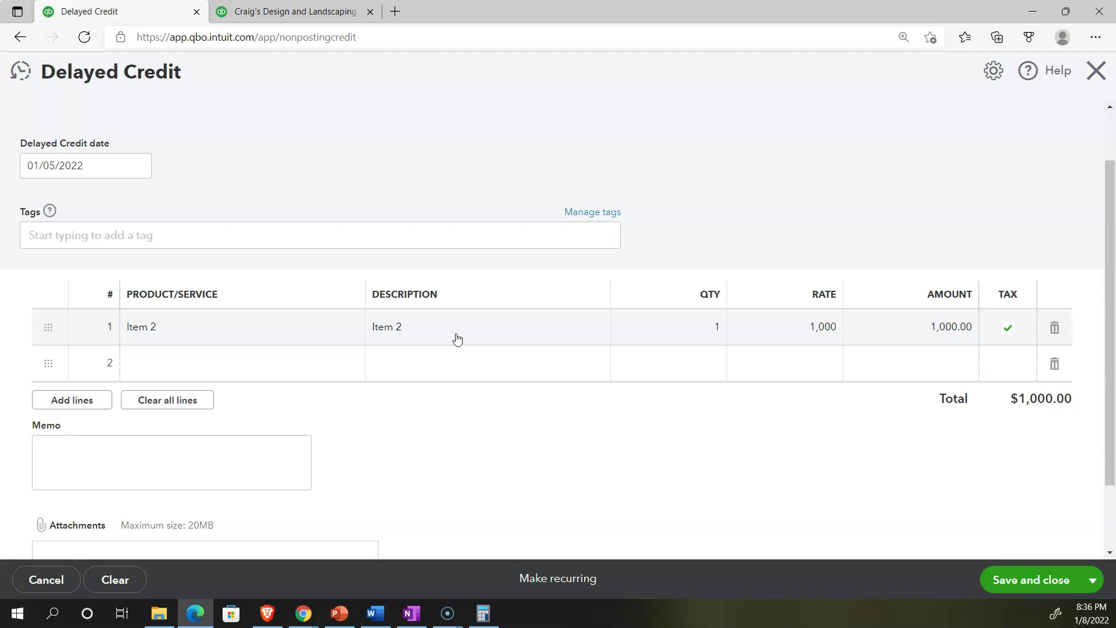
{"action": "left_click", "coordinate": [1091, 81]}
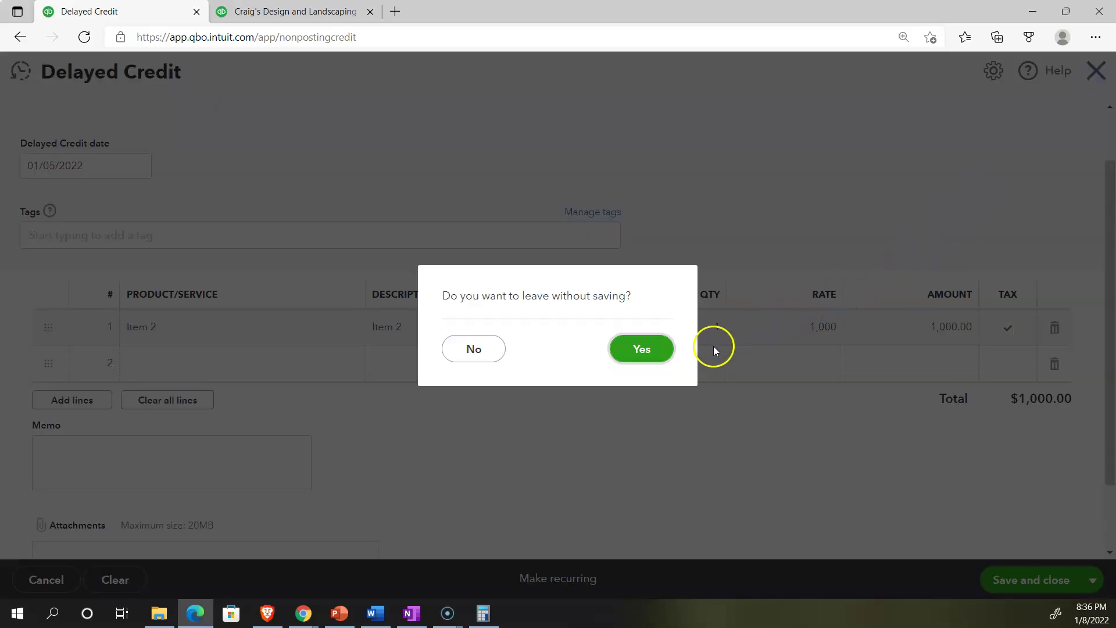
{"action": "left_click", "coordinate": [664, 360]}
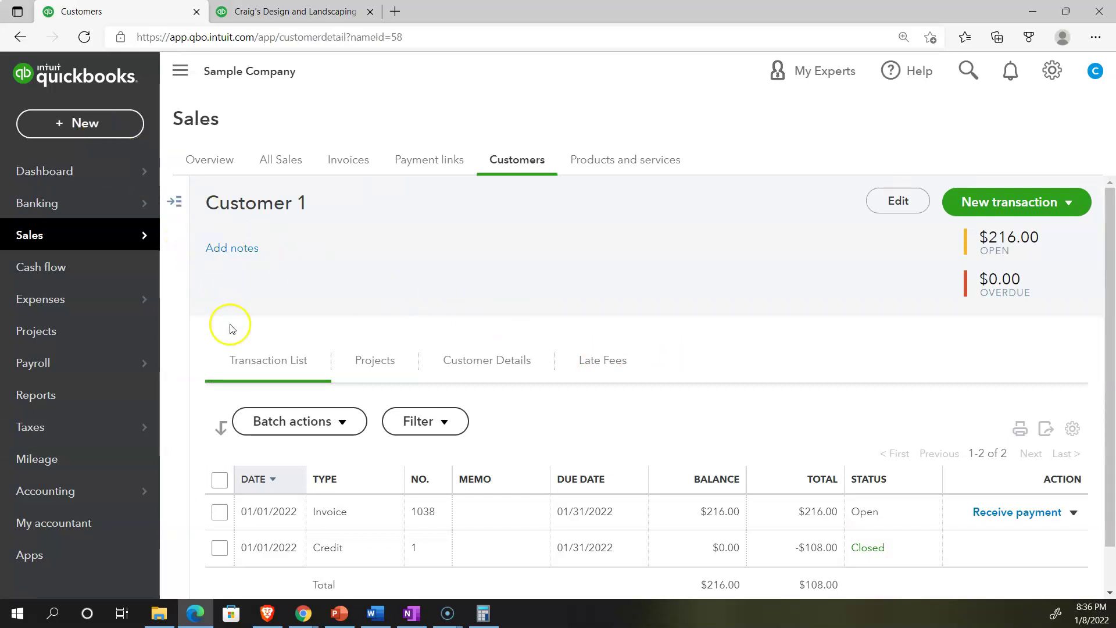
Consult the home page flowchart in OneNote, and start a new credit memo for Customer 2 in QuickBooks Online.
{"action": "left_click", "coordinate": [411, 614]}
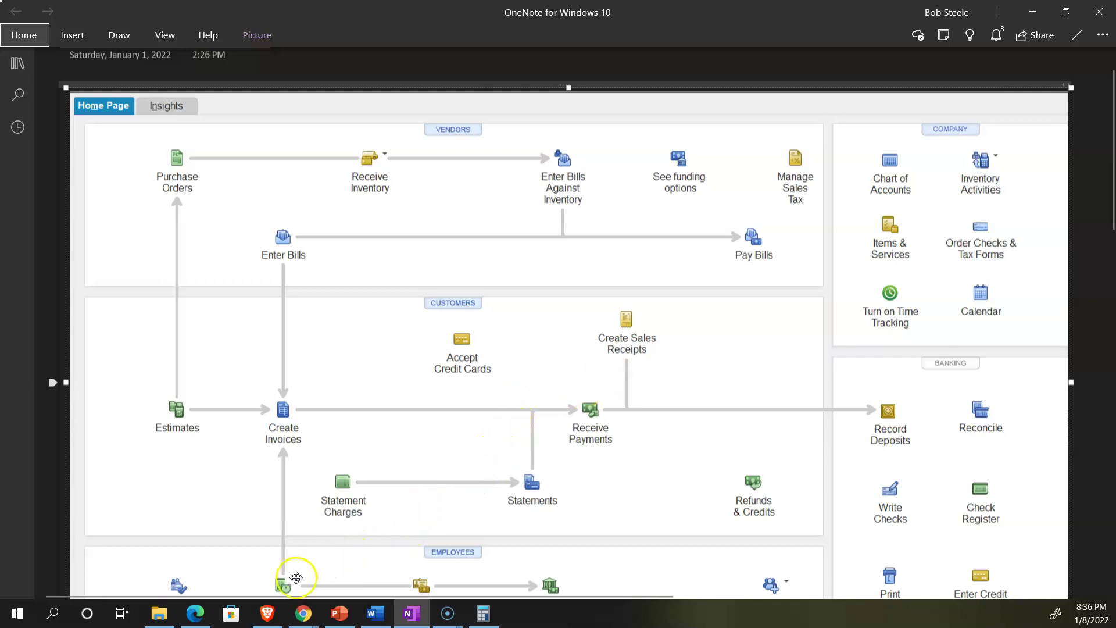
{"action": "left_click", "coordinate": [196, 613]}
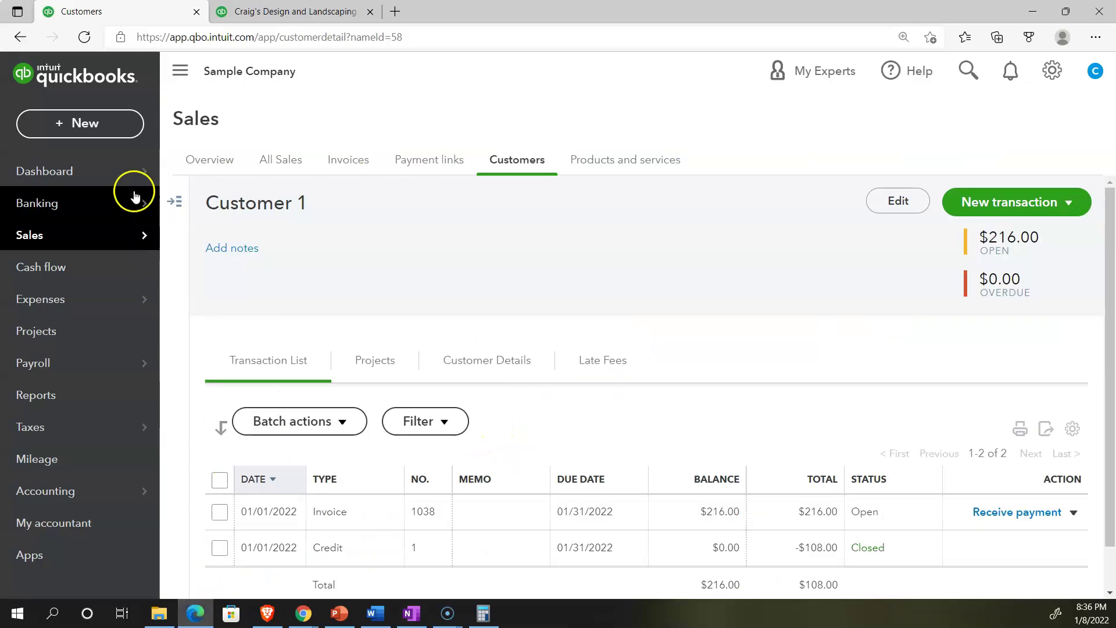
{"action": "left_click", "coordinate": [96, 131]}
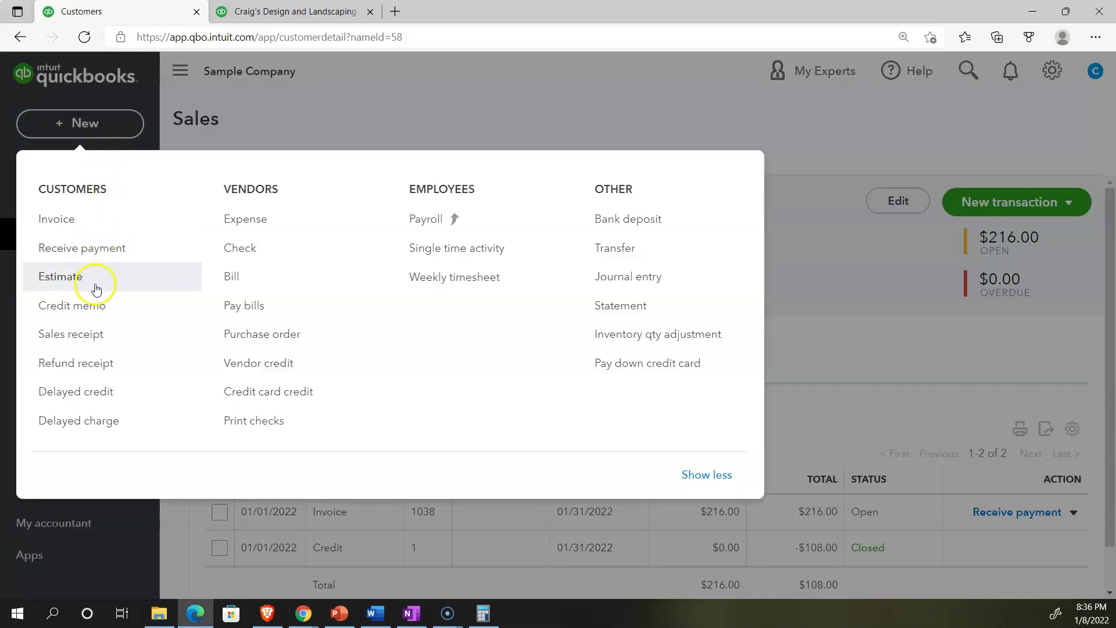
{"action": "left_click", "coordinate": [94, 304]}
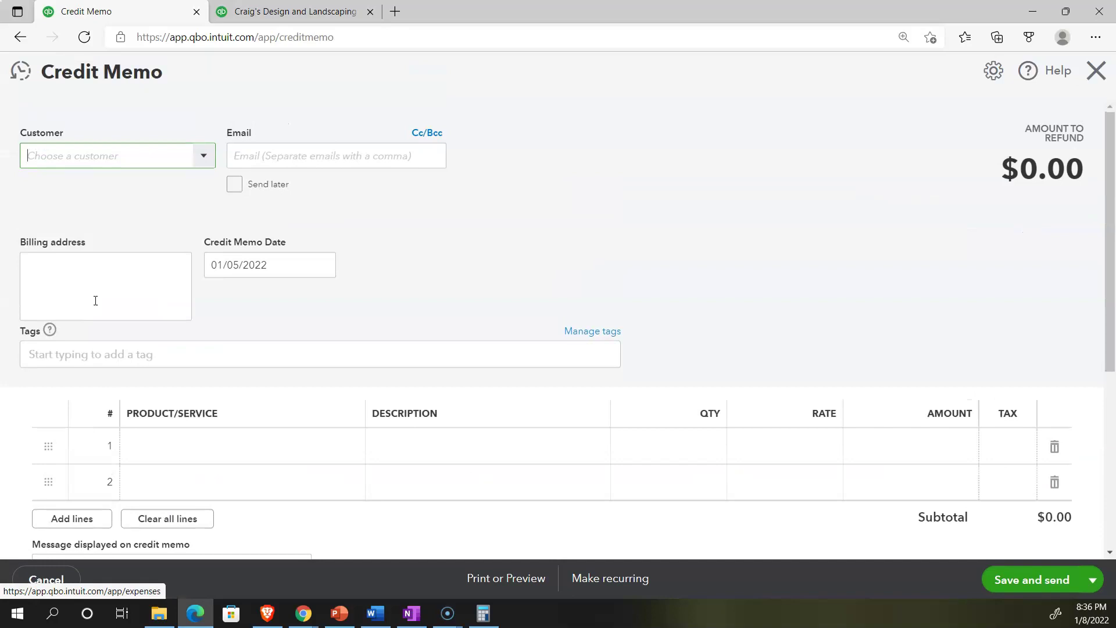
{"action": "type", "text": "Customer 1"}
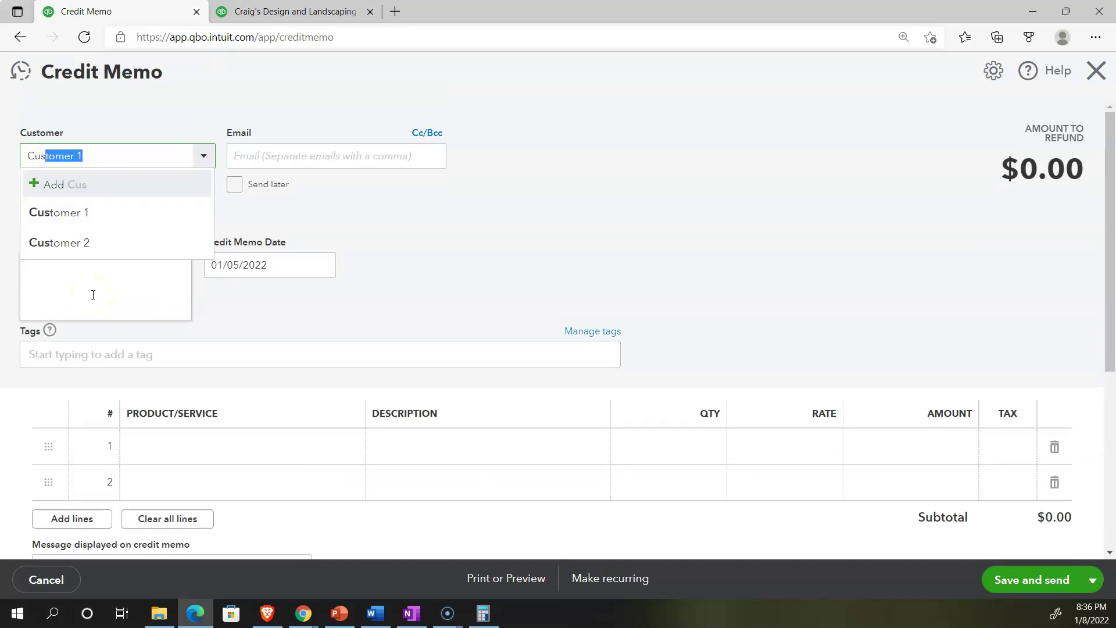
{"action": "key", "text": "Down"}
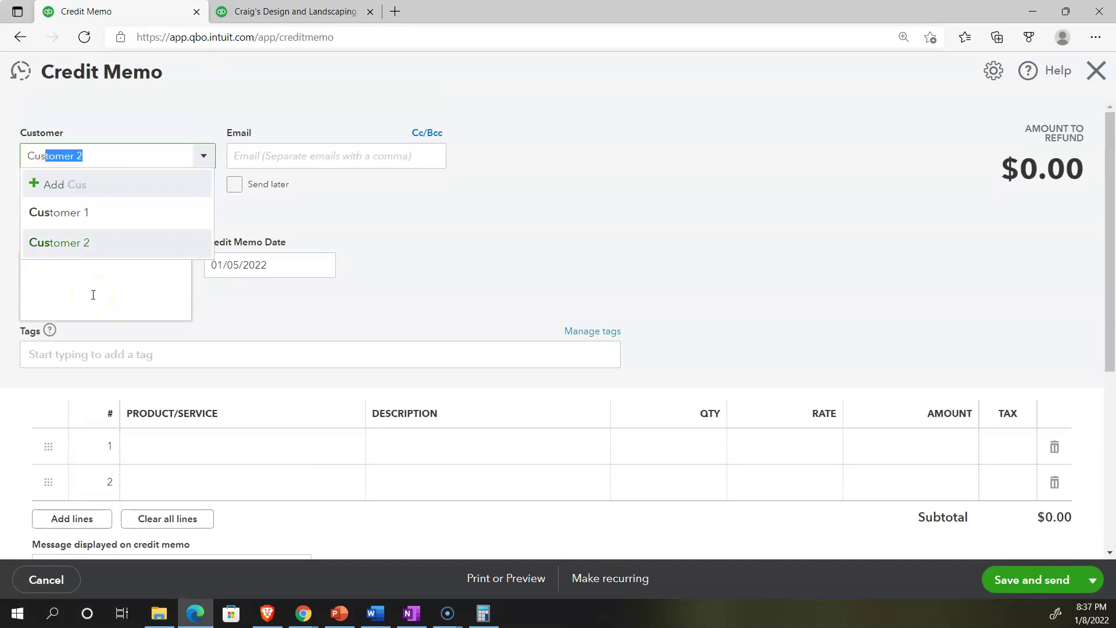
{"action": "key", "text": "Tab"}
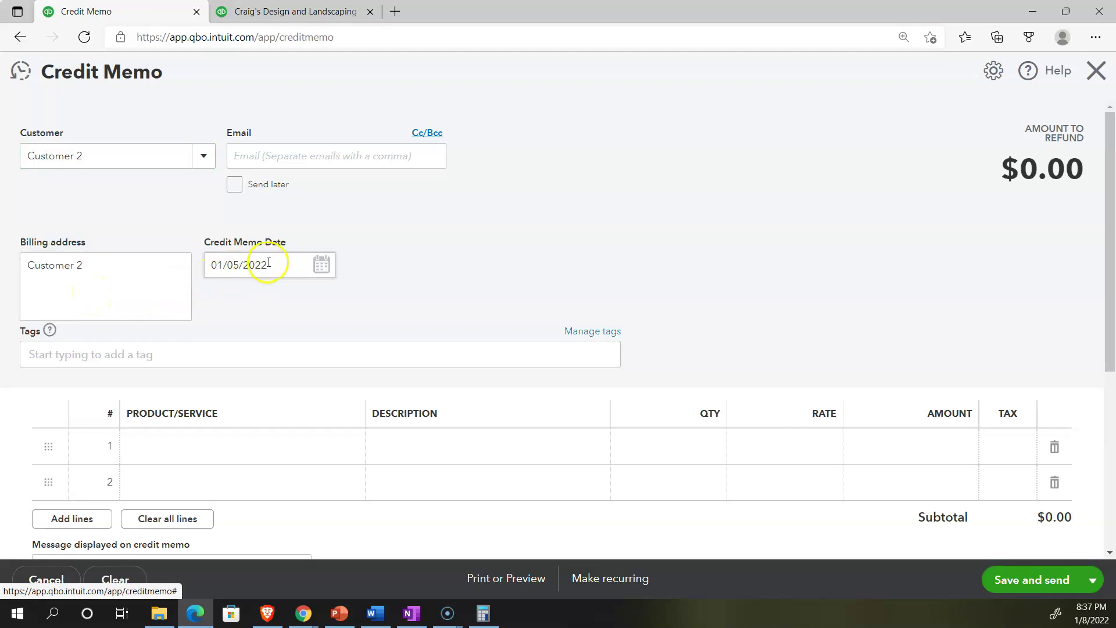
Set the credit memo date to 01/06/2022 and add Item 2 to the first line.
{"action": "left_click", "coordinate": [267, 261]}
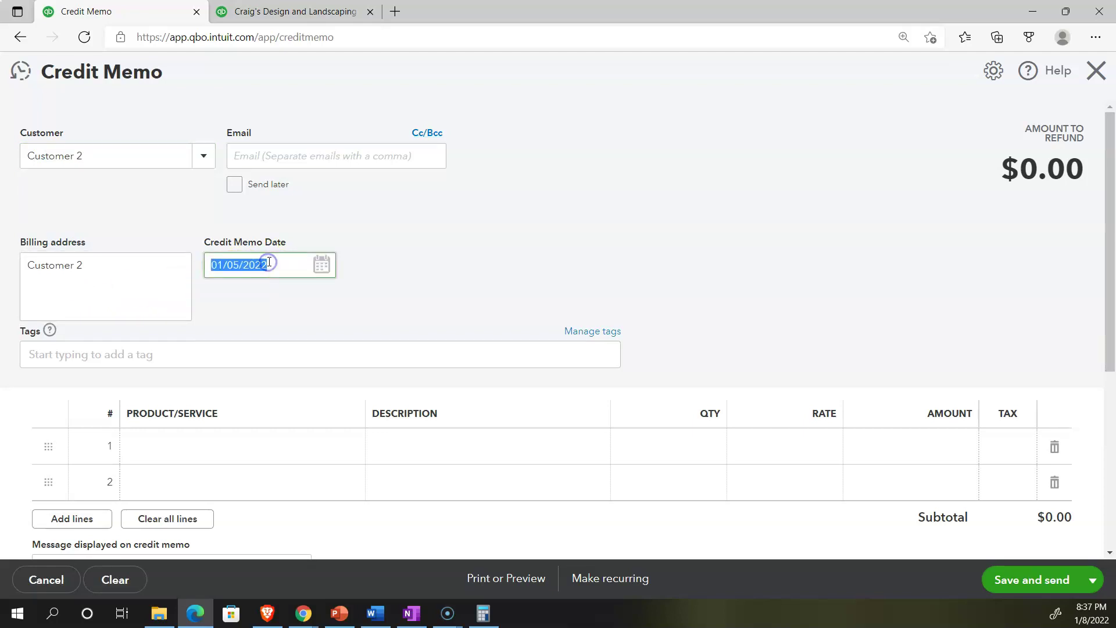
{"action": "left_click", "coordinate": [196, 440]}
{"action": "type", "text": "T"}
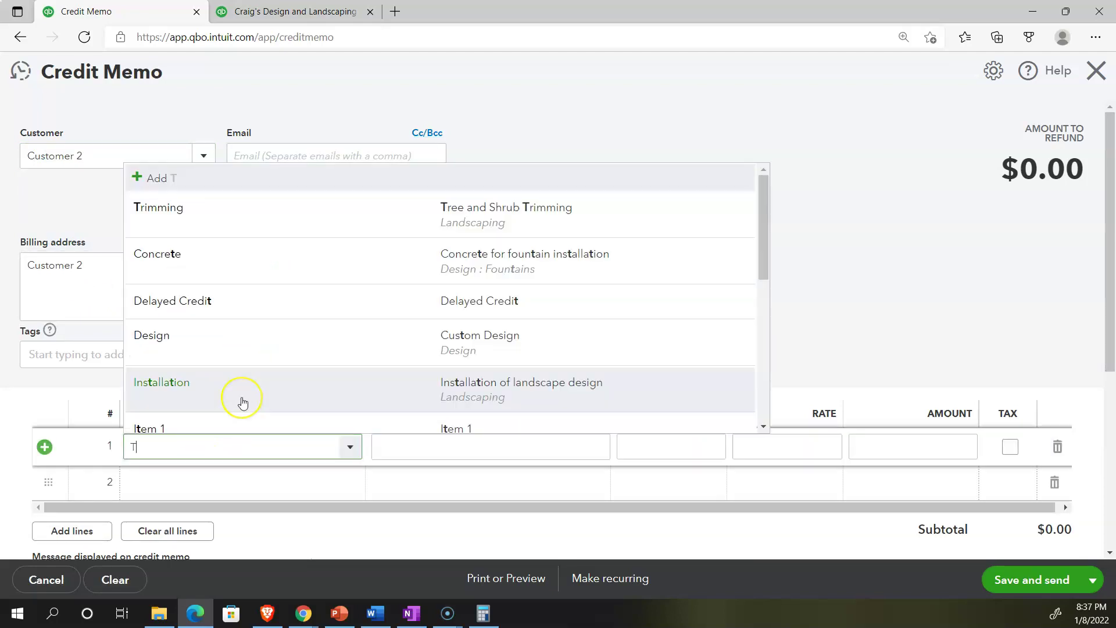
{"action": "key", "text": "BackSpace"}
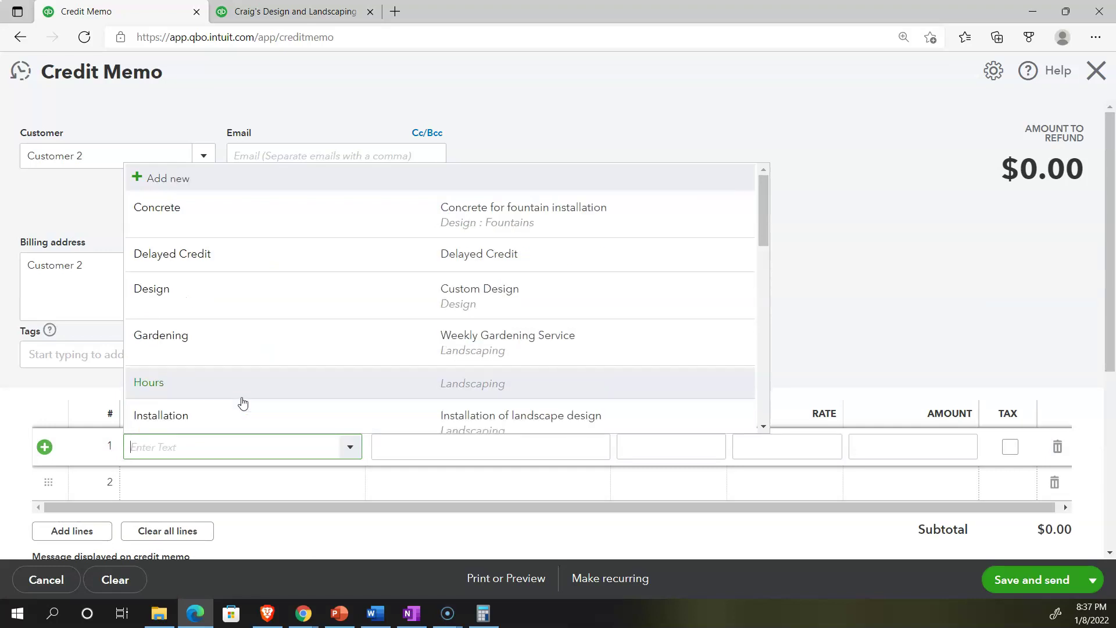
{"action": "type", "text": "It"}
{"action": "key", "text": "Down"}
{"action": "key", "text": "Down"}
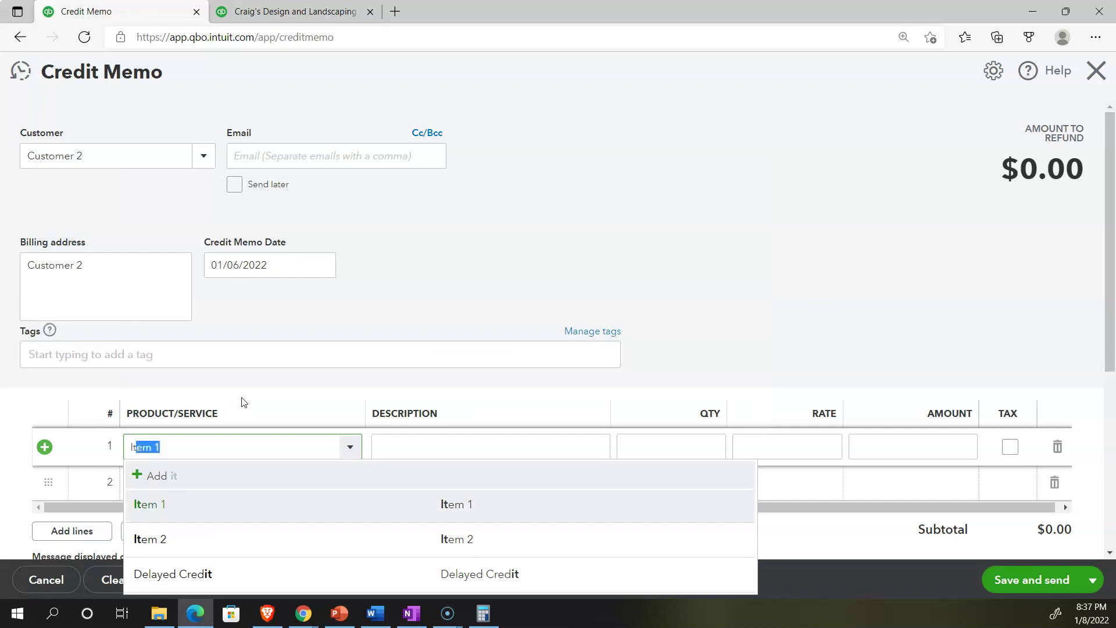
{"action": "key", "text": "Tab"}
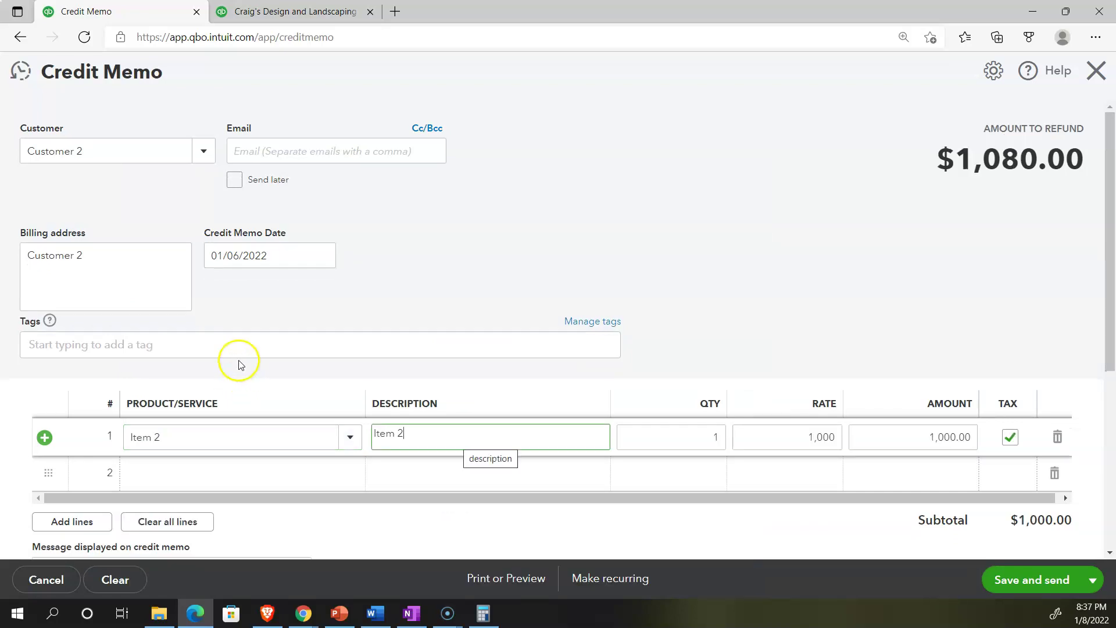
Review the credit memo's subtotal, sales tax and total credit, and save and close the memo.
{"action": "scroll", "coordinate": [239, 360], "scroll_direction": "down", "scroll_amount": 1}
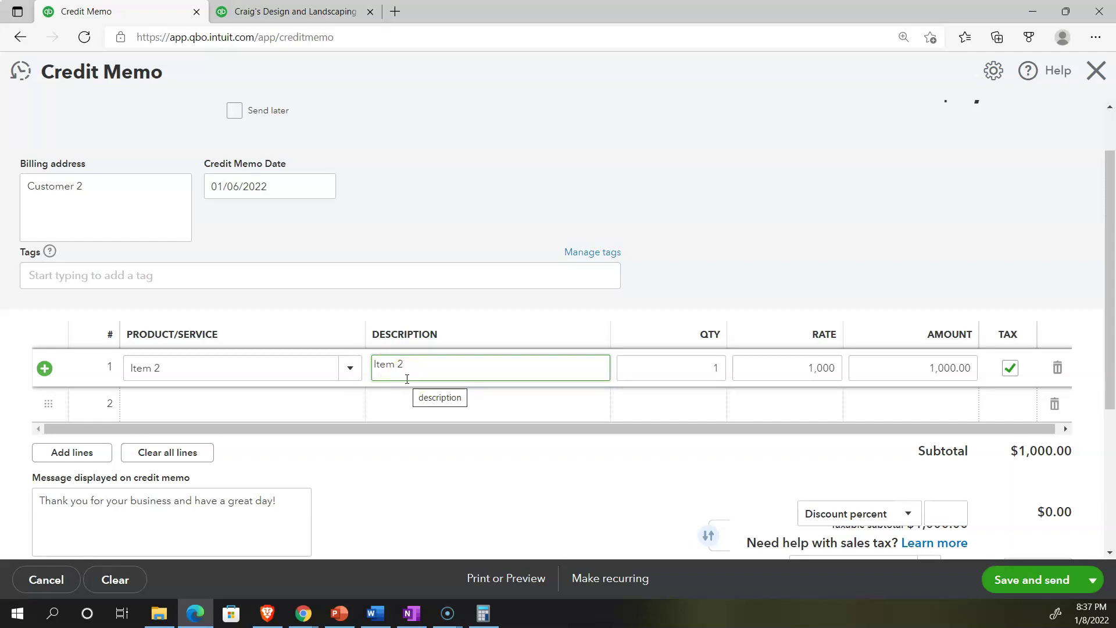
{"action": "scroll", "coordinate": [407, 378], "scroll_direction": "down", "scroll_amount": 1}
{"action": "scroll", "coordinate": [407, 381], "scroll_direction": "down", "scroll_amount": 1}
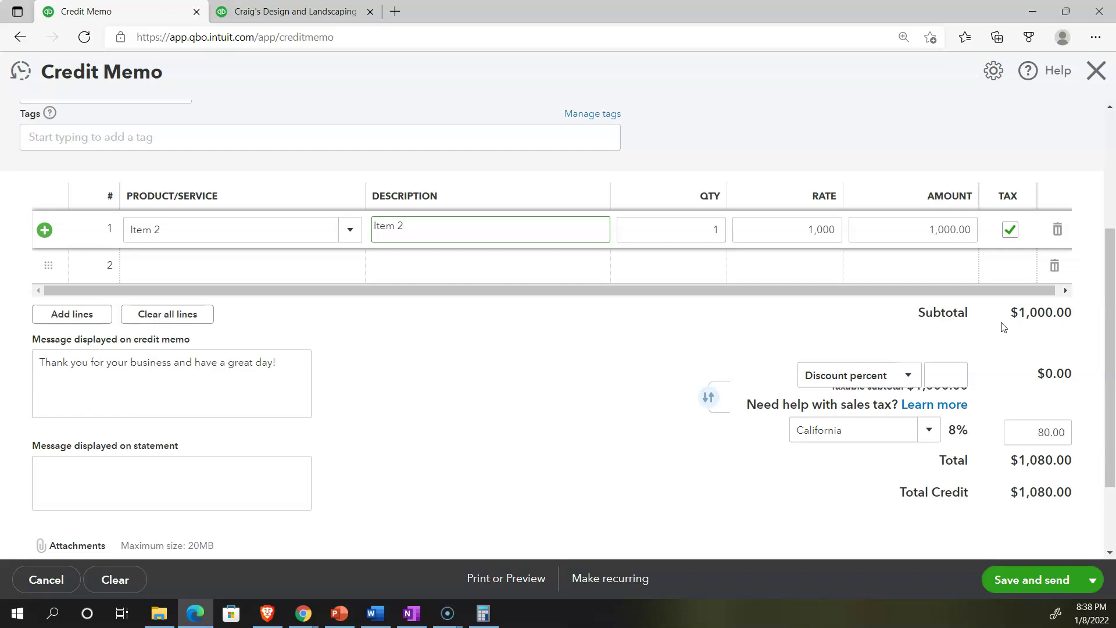
{"action": "left_click", "coordinate": [1019, 432]}
{"action": "left_click", "coordinate": [504, 233]}
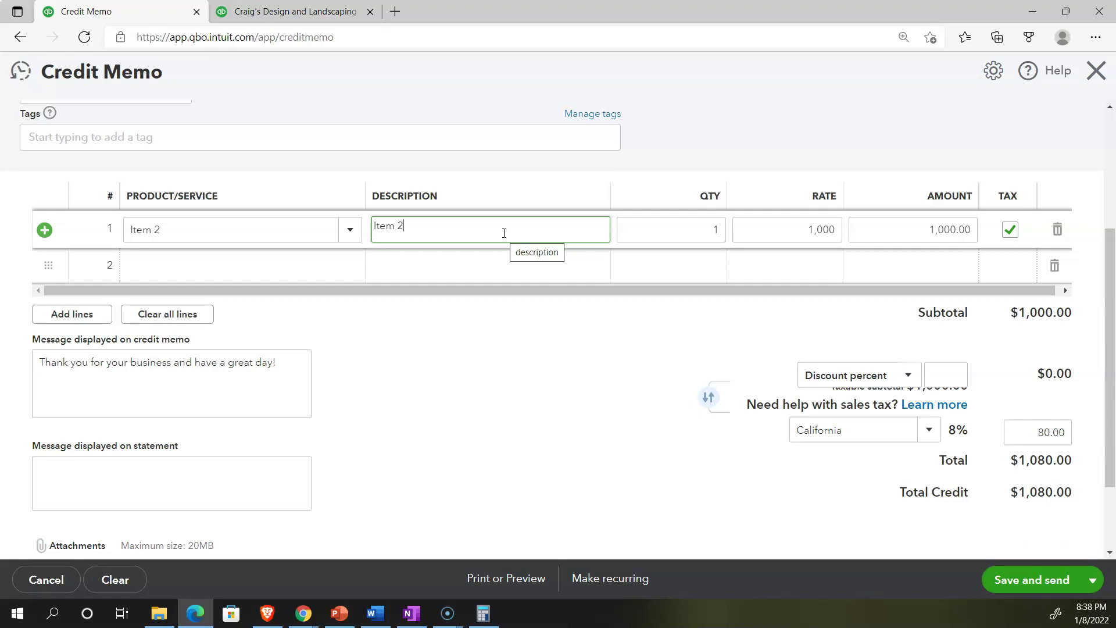
{"action": "scroll", "coordinate": [523, 332], "scroll_direction": "down", "scroll_amount": 2}
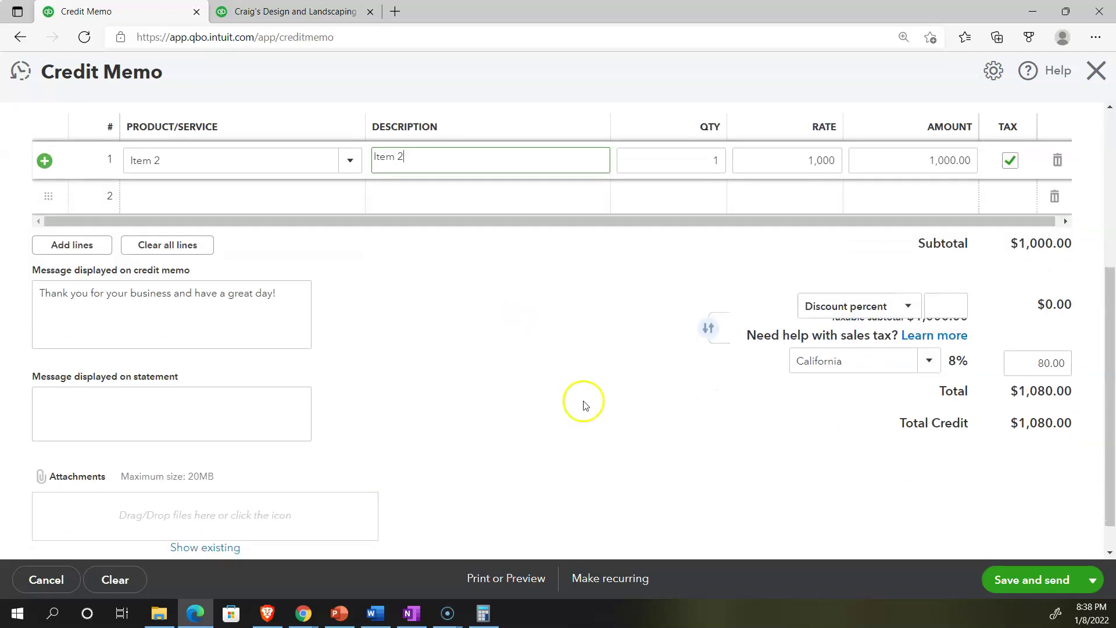
{"action": "left_click", "coordinate": [1092, 580]}
{"action": "left_click", "coordinate": [1041, 552]}
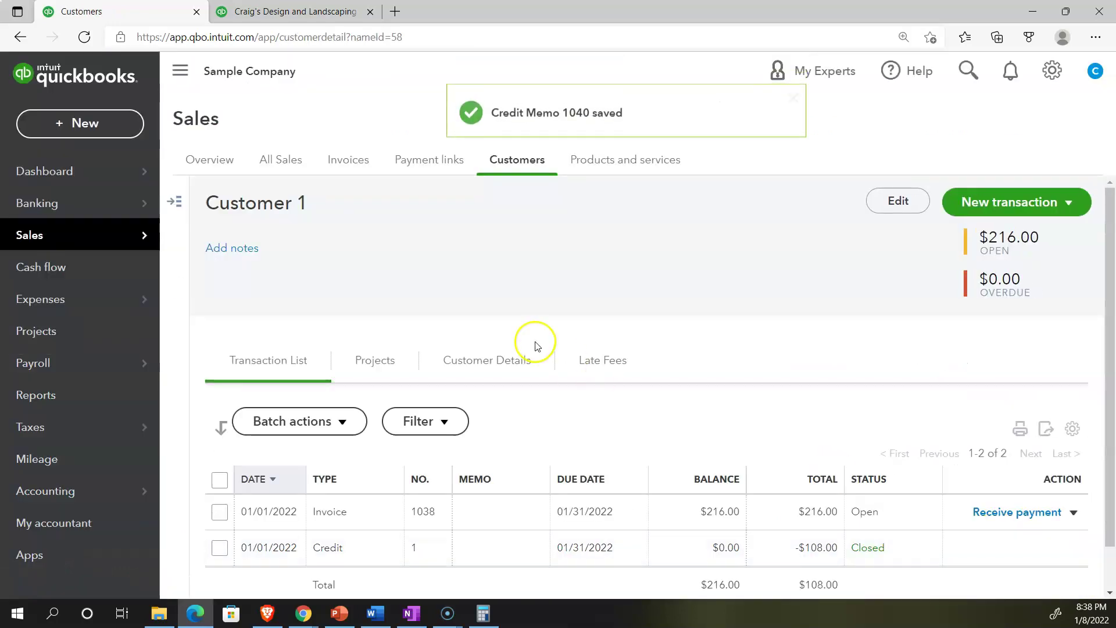
From the Trial Balance report, inspect the transactions behind Accounts Receivable, including their amounts and balances.
{"action": "left_click", "coordinate": [314, 12]}
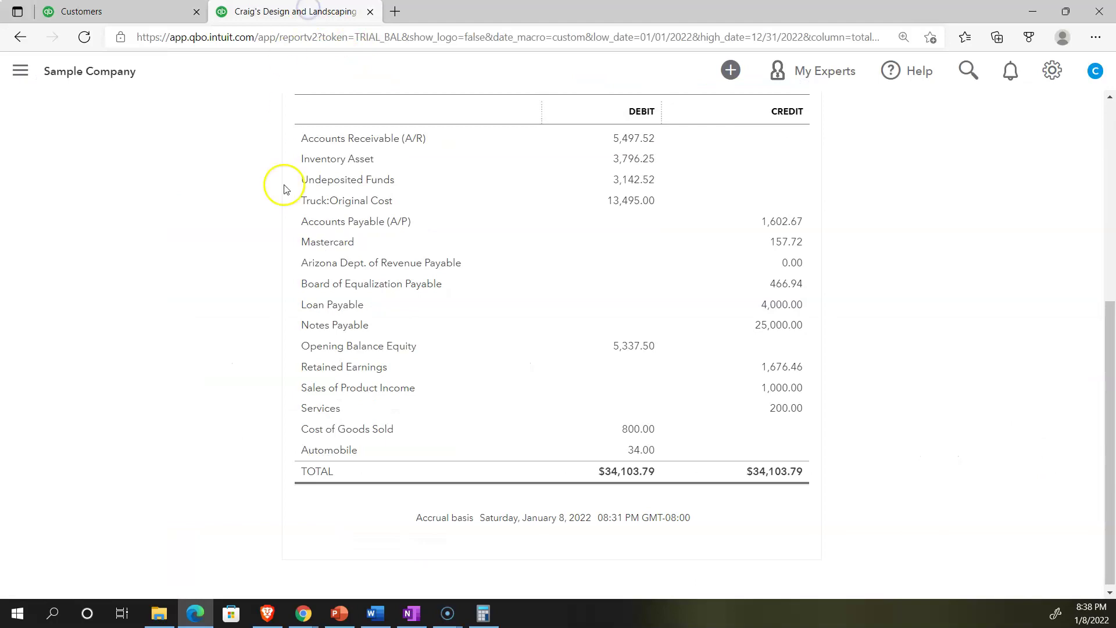
{"action": "key", "text": "ctrl+plus"}
{"action": "key", "text": "ctrl+plus"}
{"action": "key", "text": "ctrl+plus"}
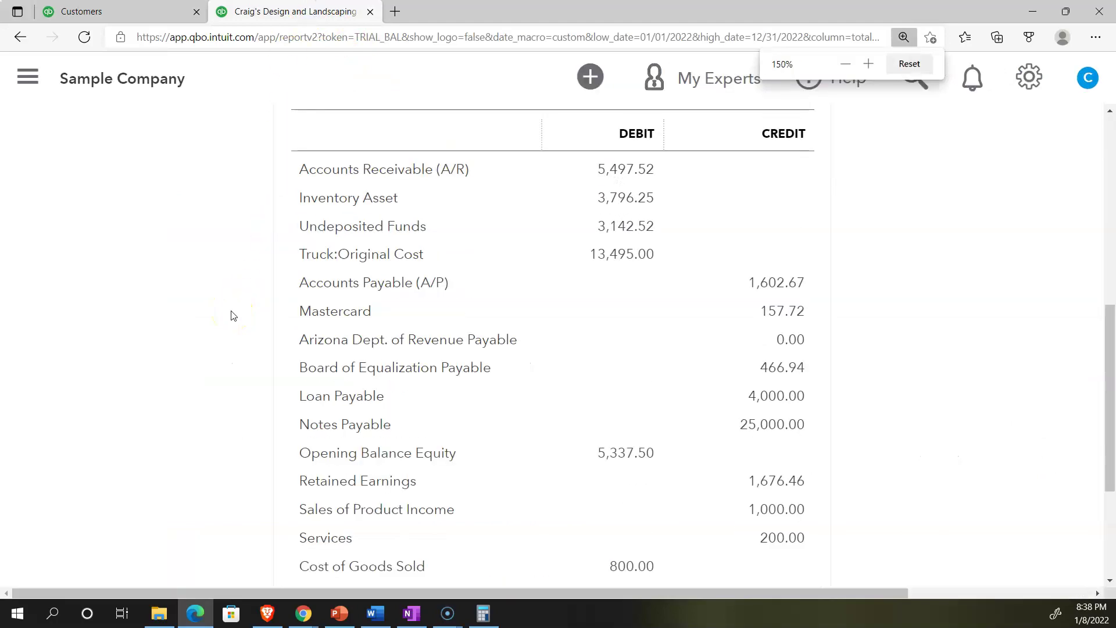
{"action": "left_click", "coordinate": [614, 174]}
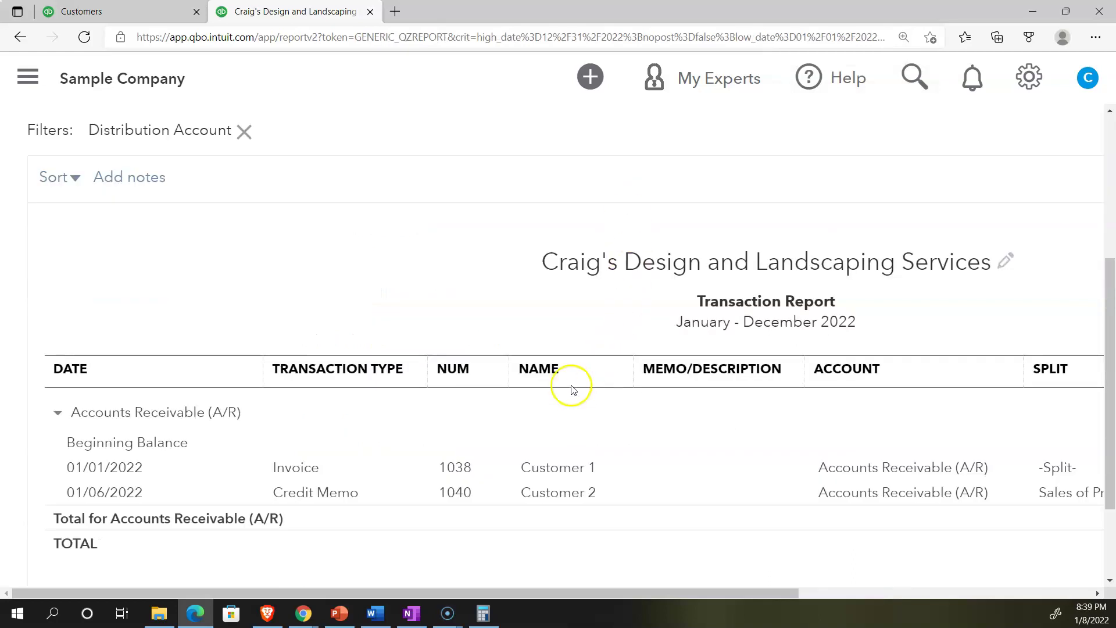
{"action": "left_click_drag", "start_coordinate": [616, 587], "coordinate": [847, 591]}
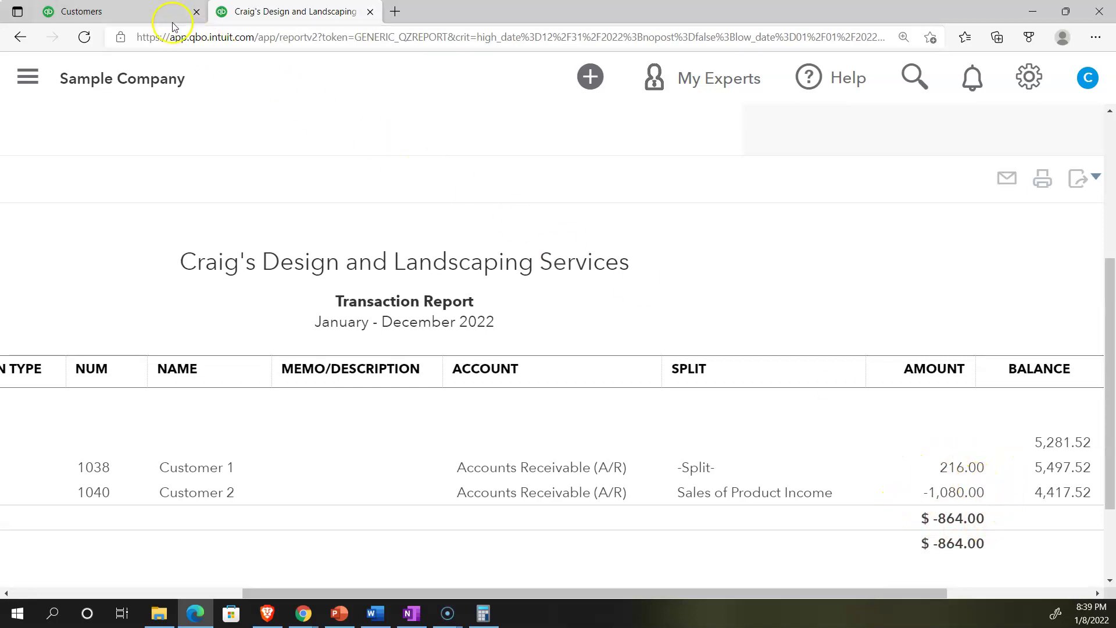
Open Customer 2 from the customer list and examine the balance and status of the listed transactions.
{"action": "left_click", "coordinate": [143, 8]}
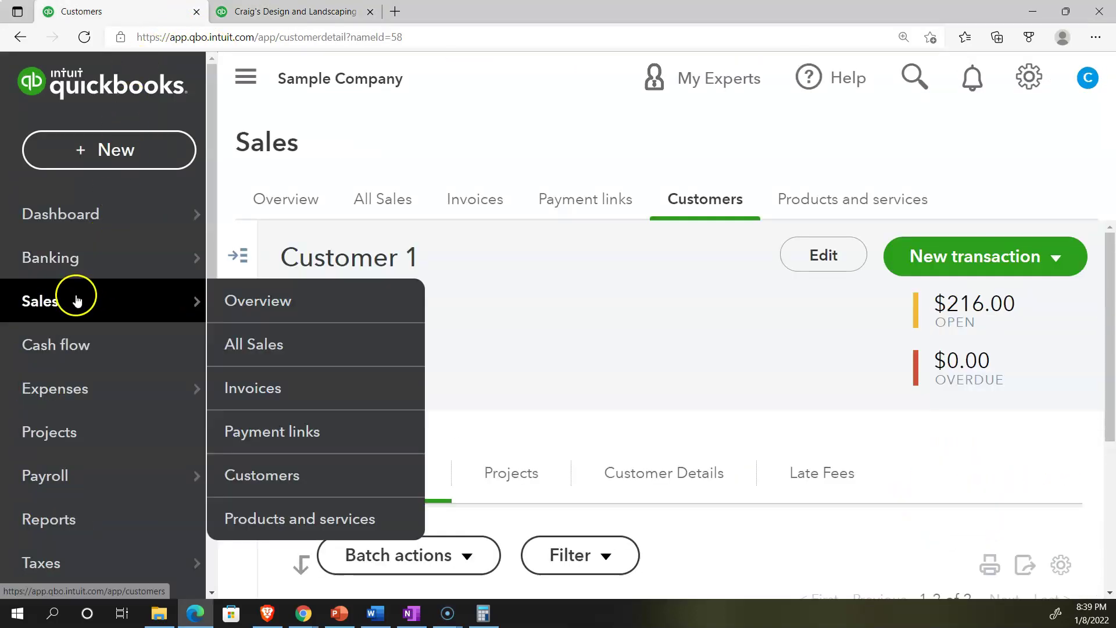
{"action": "left_click", "coordinate": [76, 299]}
{"action": "scroll", "coordinate": [256, 319], "scroll_direction": "down", "scroll_amount": 5}
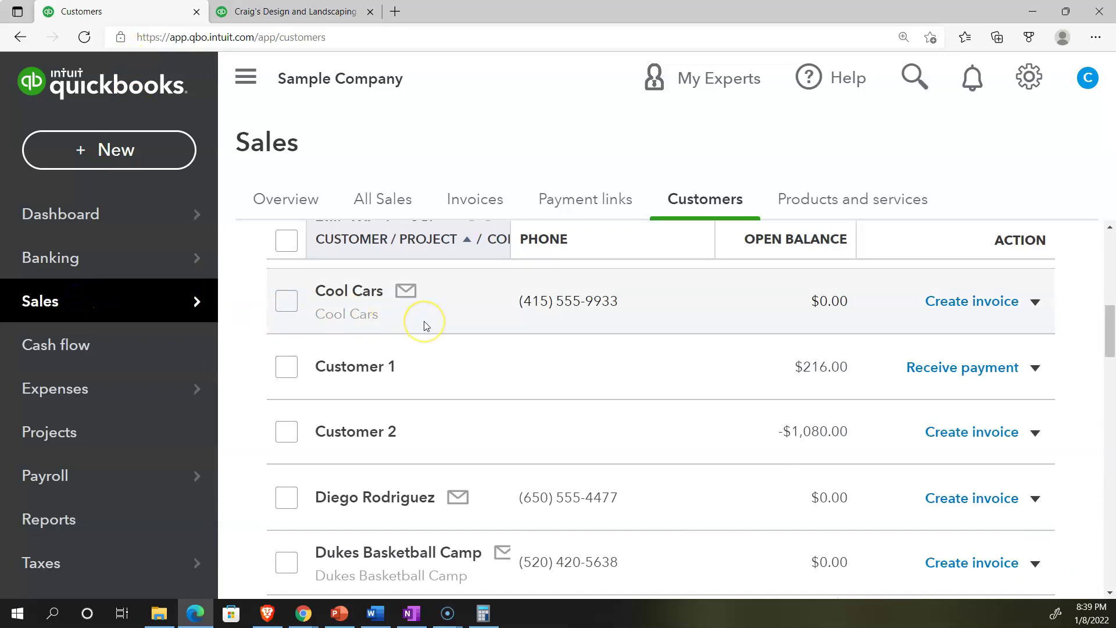
{"action": "key", "text": "ctrl+minus"}
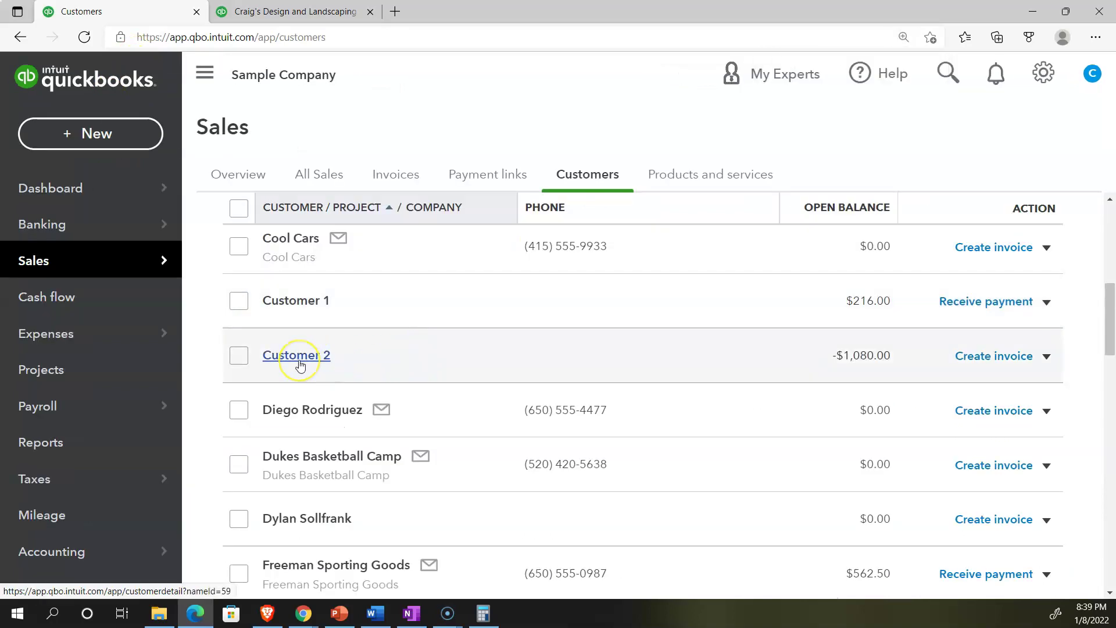
{"action": "left_click", "coordinate": [296, 355]}
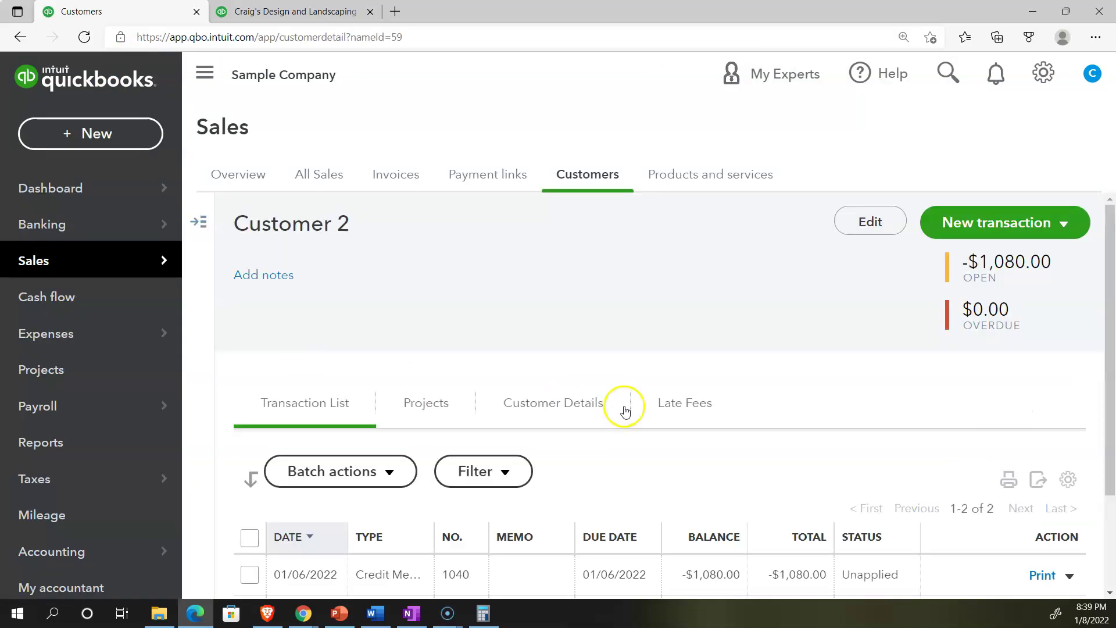
{"action": "left_click", "coordinate": [206, 73]}
{"action": "scroll", "coordinate": [411, 348], "scroll_direction": "down", "scroll_amount": 3}
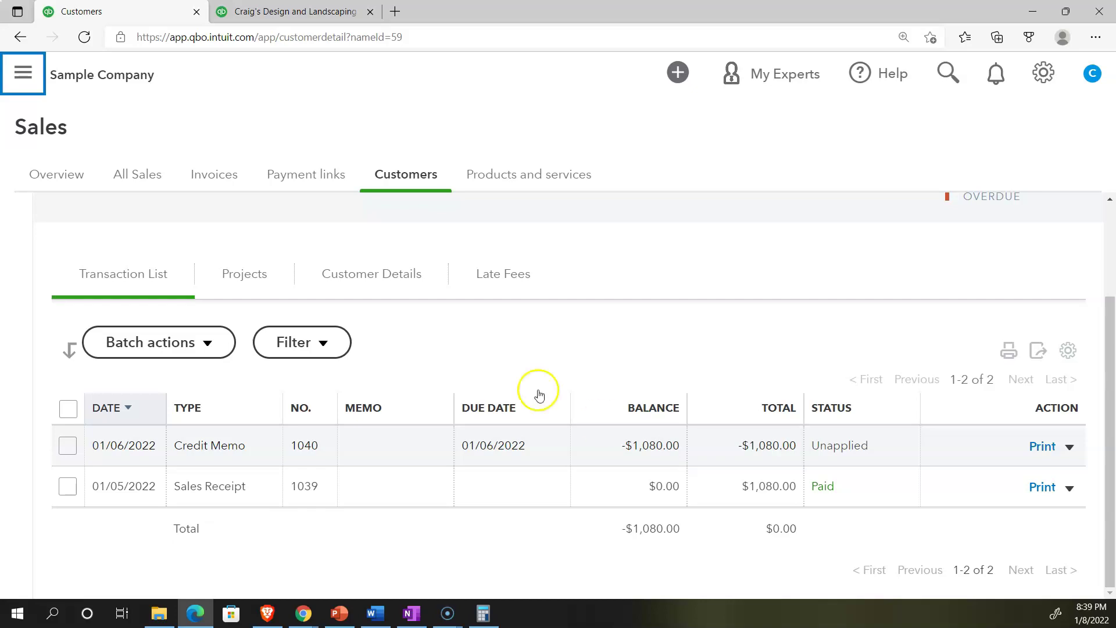
{"action": "left_click", "coordinate": [25, 73]}
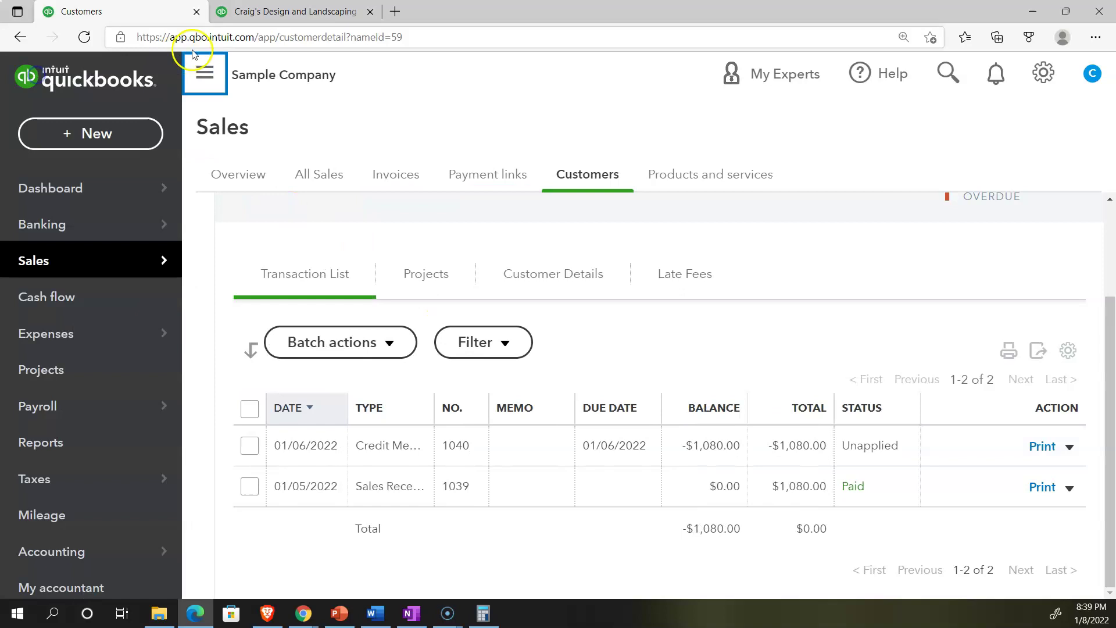
Return from the Accounts Receivable transaction report to the Trial Balance and examine the updated account balances.
{"action": "left_click", "coordinate": [256, 12]}
{"action": "scroll", "coordinate": [264, 372], "scroll_direction": "up", "scroll_amount": 1}
{"action": "scroll", "coordinate": [264, 372], "scroll_direction": "up", "scroll_amount": 3}
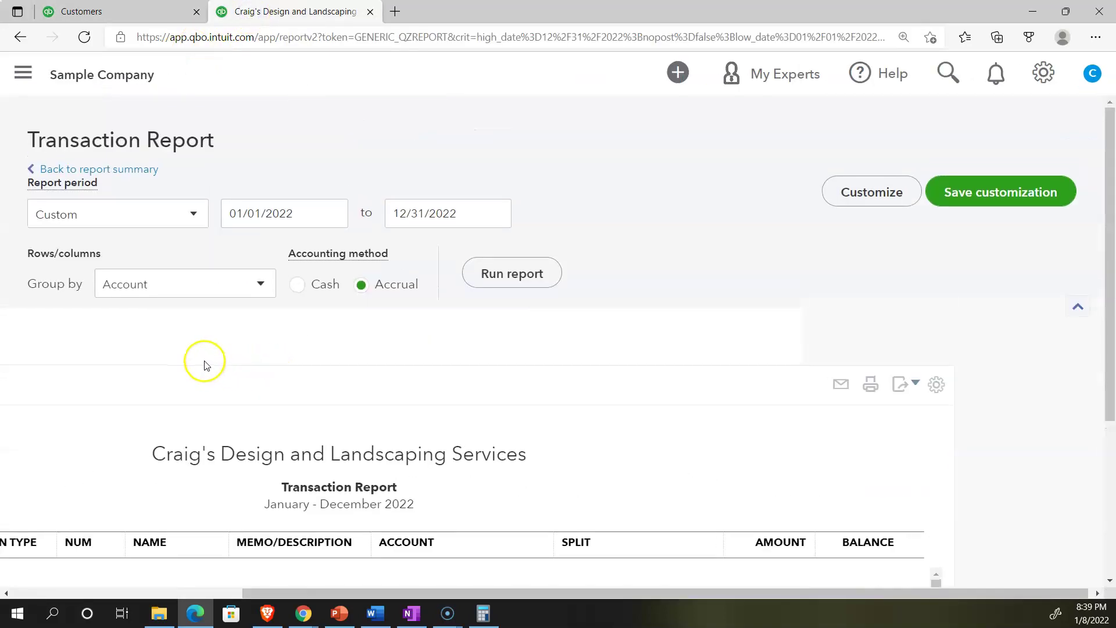
{"action": "left_click", "coordinate": [138, 170]}
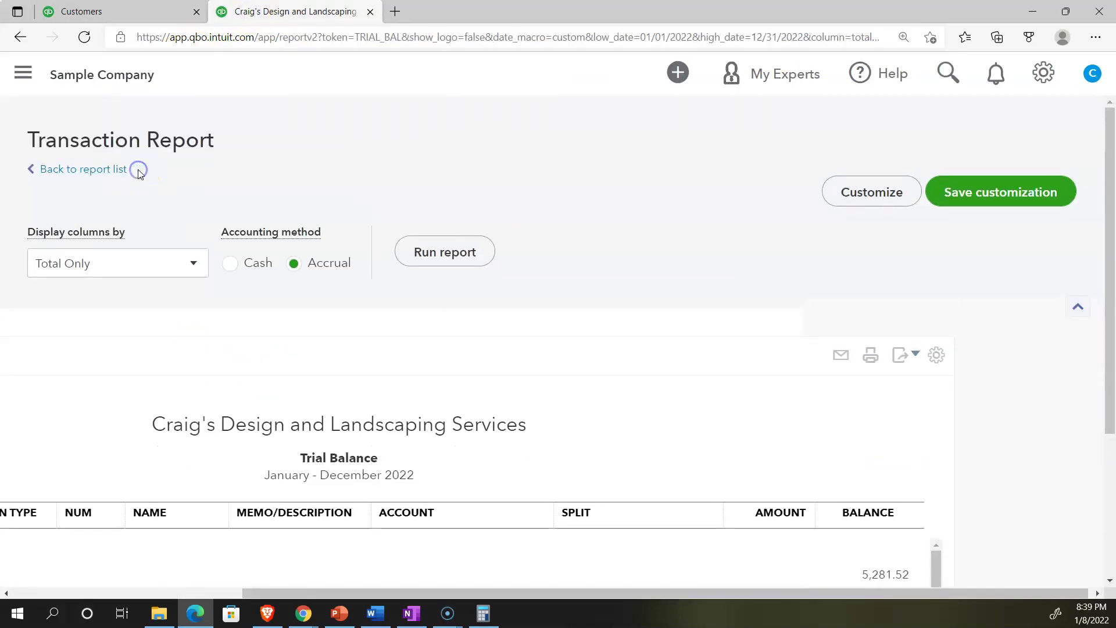
{"action": "scroll", "coordinate": [167, 229], "scroll_direction": "down", "scroll_amount": 5}
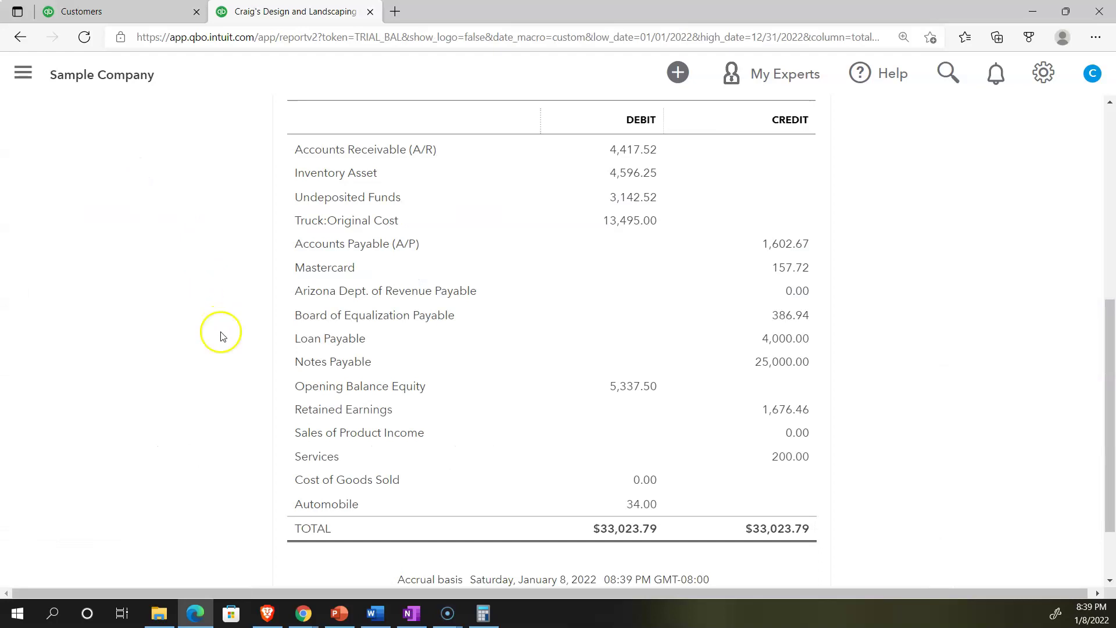
From the Trial Balance, inspect the transactions behind the Services account and return to the report summary.
{"action": "left_click", "coordinate": [780, 459]}
{"action": "scroll", "coordinate": [777, 458], "scroll_direction": "down", "scroll_amount": 2}
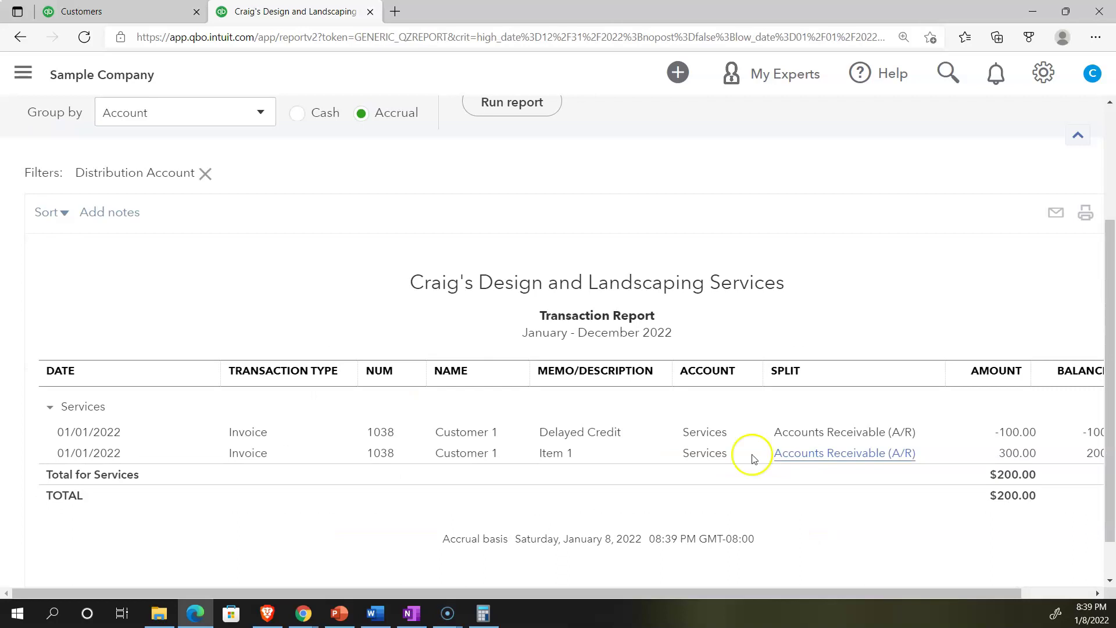
{"action": "scroll", "coordinate": [225, 299], "scroll_direction": "up", "scroll_amount": 3}
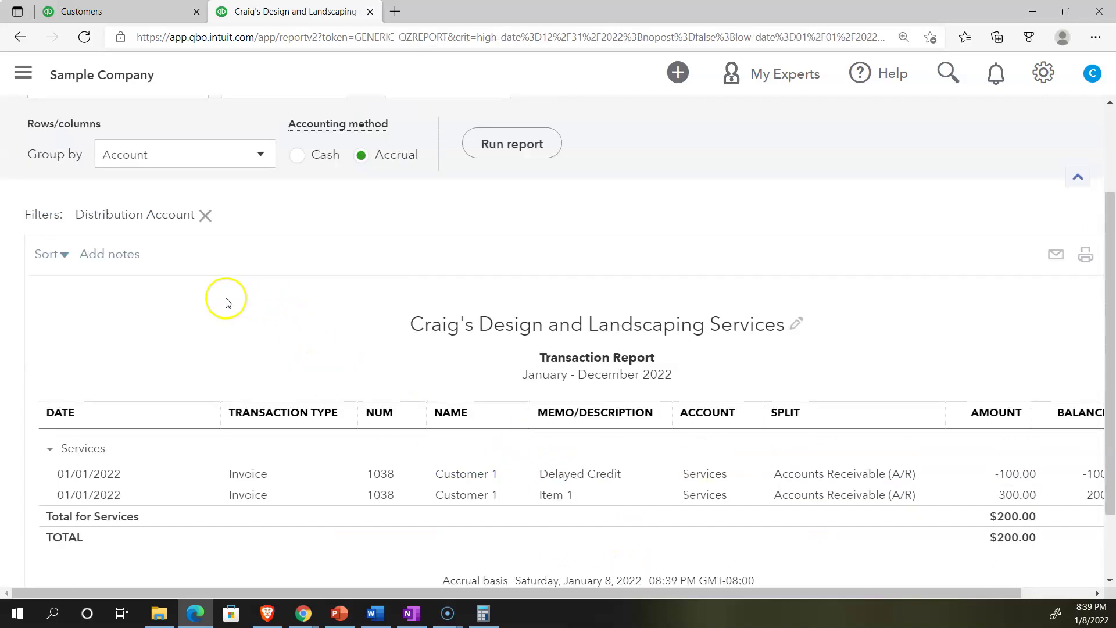
{"action": "left_click", "coordinate": [135, 152]}
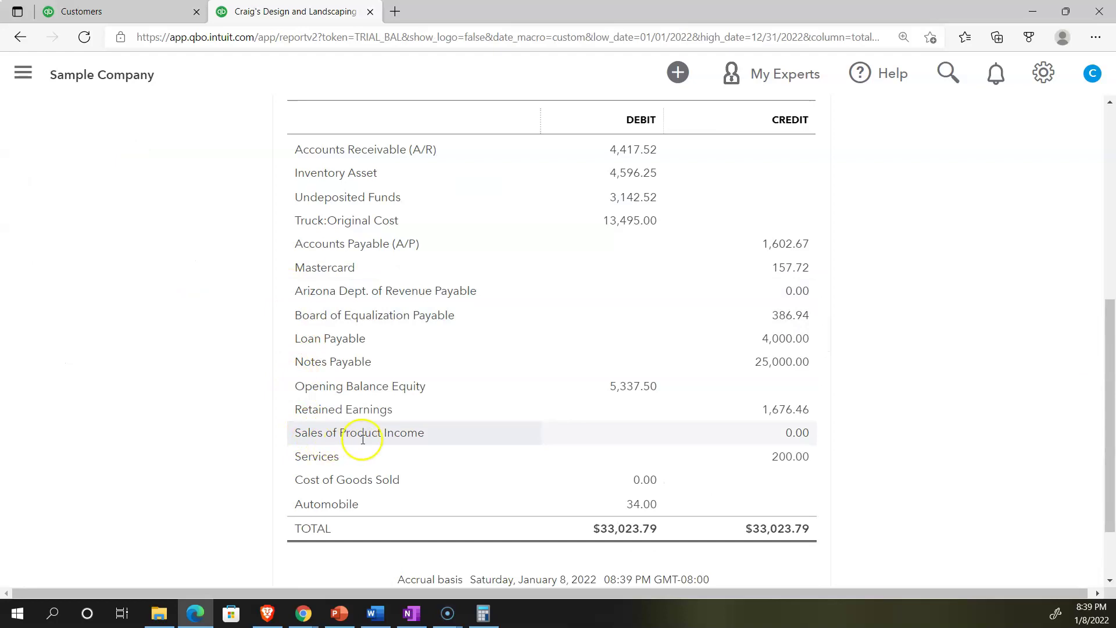
Inspect the Sales of Product Income transactions, including their amounts, and return to the Trial Balance.
{"action": "left_click", "coordinate": [786, 437]}
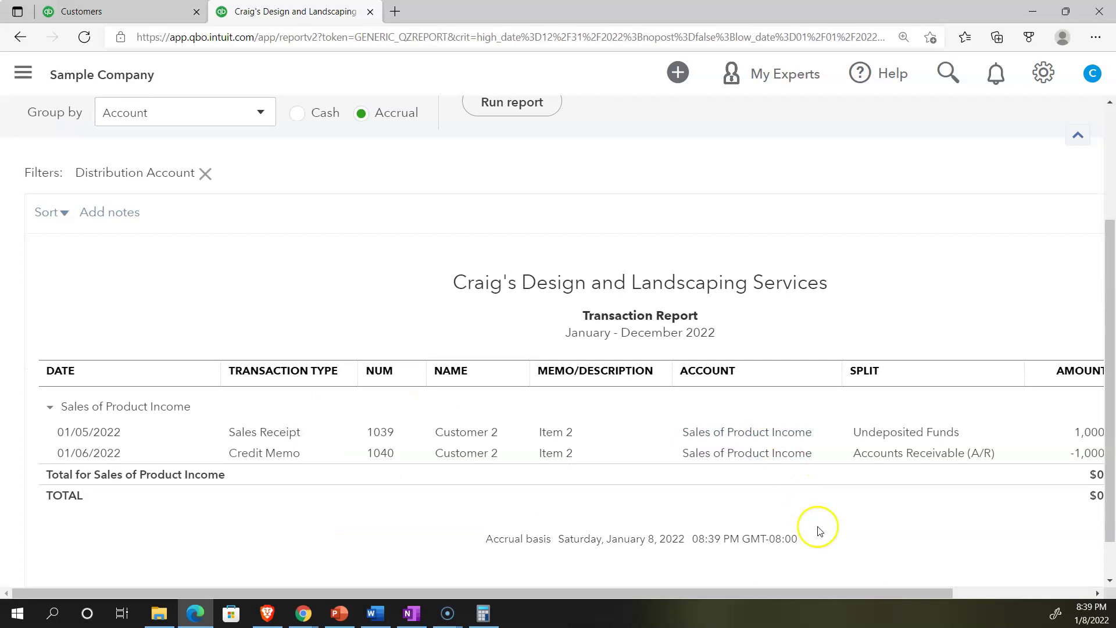
{"action": "mouse_move", "coordinate": [833, 593]}
{"action": "left_mouse_down"}
{"action": "mouse_move", "coordinate": [904, 591]}
{"action": "mouse_move", "coordinate": [836, 591]}
{"action": "left_mouse_up"}
{"action": "scroll", "coordinate": [563, 525], "scroll_direction": "up", "scroll_amount": 3}
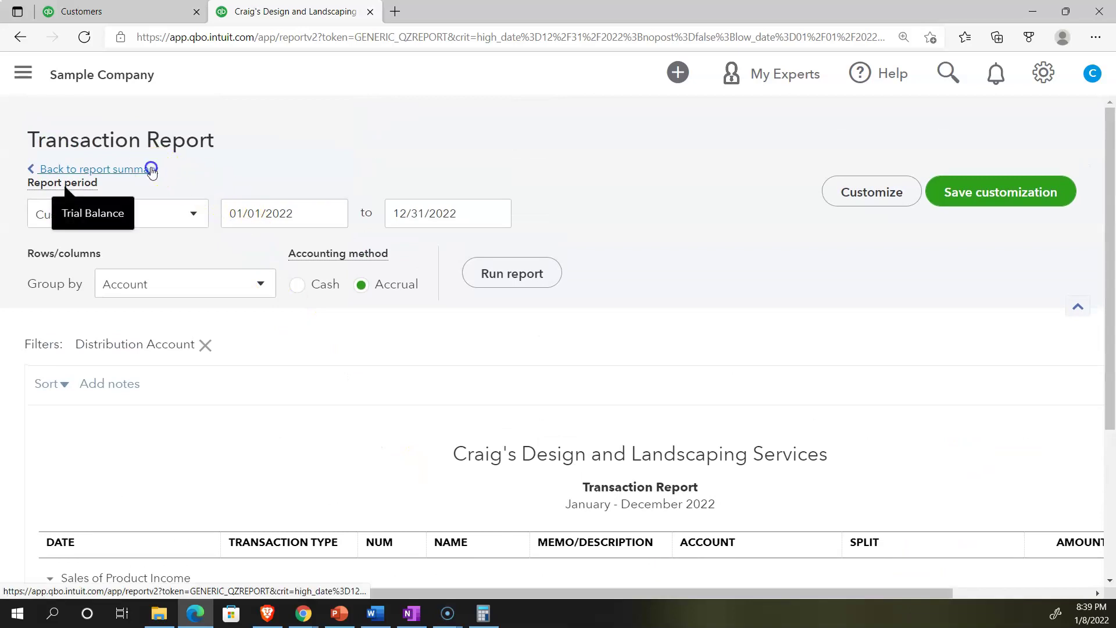
{"action": "left_click", "coordinate": [150, 169]}
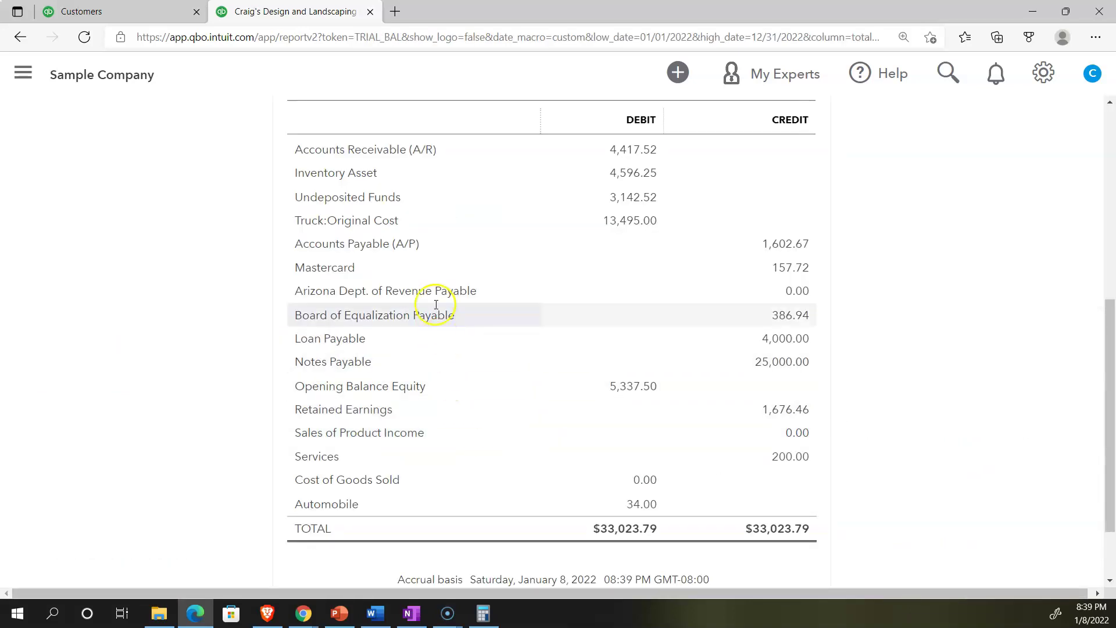
Inspect the sales tax transactions behind Board of Equalization Payable and return to the Trial Balance.
{"action": "left_click", "coordinate": [800, 317]}
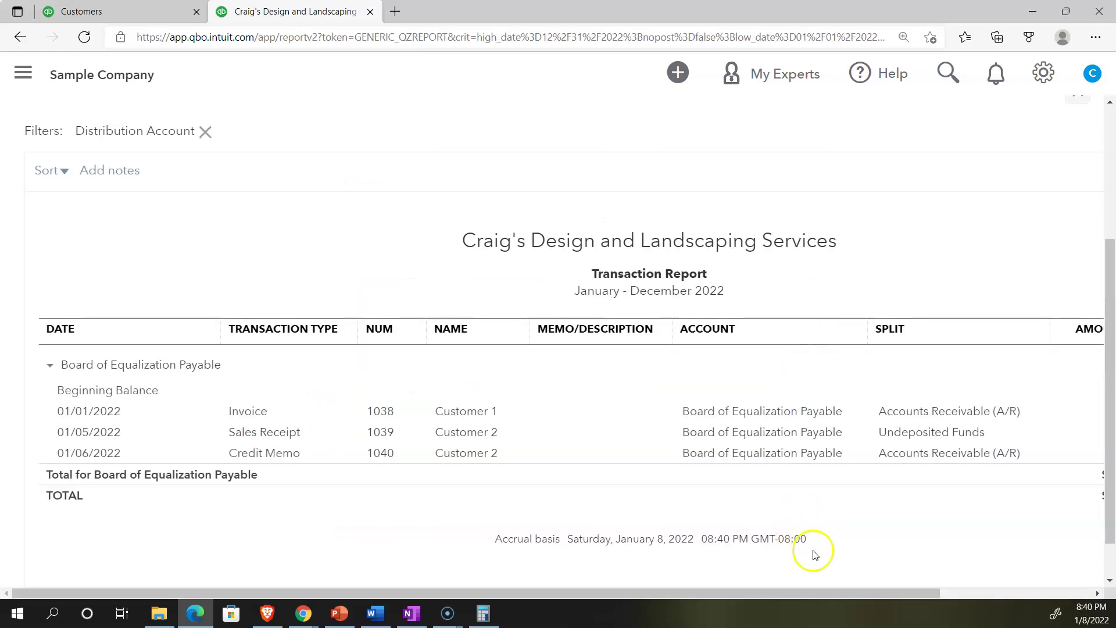
{"action": "mouse_move", "coordinate": [816, 593]}
{"action": "left_mouse_down"}
{"action": "mouse_move", "coordinate": [961, 594]}
{"action": "mouse_move", "coordinate": [820, 594]}
{"action": "left_mouse_up"}
{"action": "scroll", "coordinate": [261, 331], "scroll_direction": "up", "scroll_amount": 4}
{"action": "left_click", "coordinate": [125, 170]}
{"action": "scroll", "coordinate": [273, 381], "scroll_direction": "down", "scroll_amount": 5}
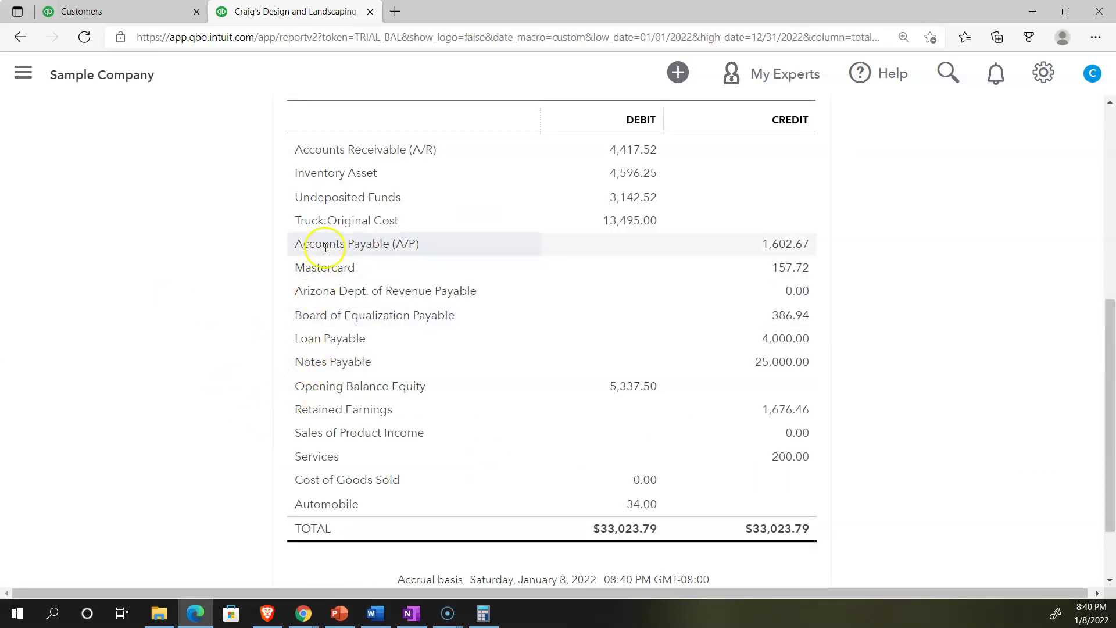
Inspect the Inventory Asset transactions for Item 2, including their amounts, and leave the transaction report.
{"action": "left_click", "coordinate": [627, 176]}
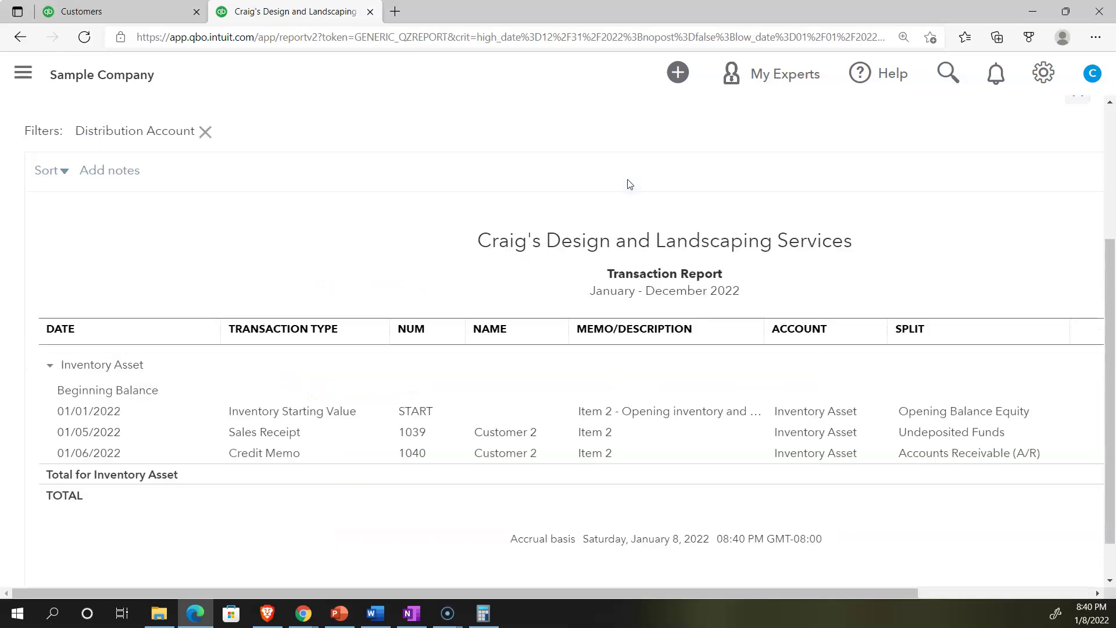
{"action": "left_click_drag", "start_coordinate": [705, 591], "coordinate": [779, 595]}
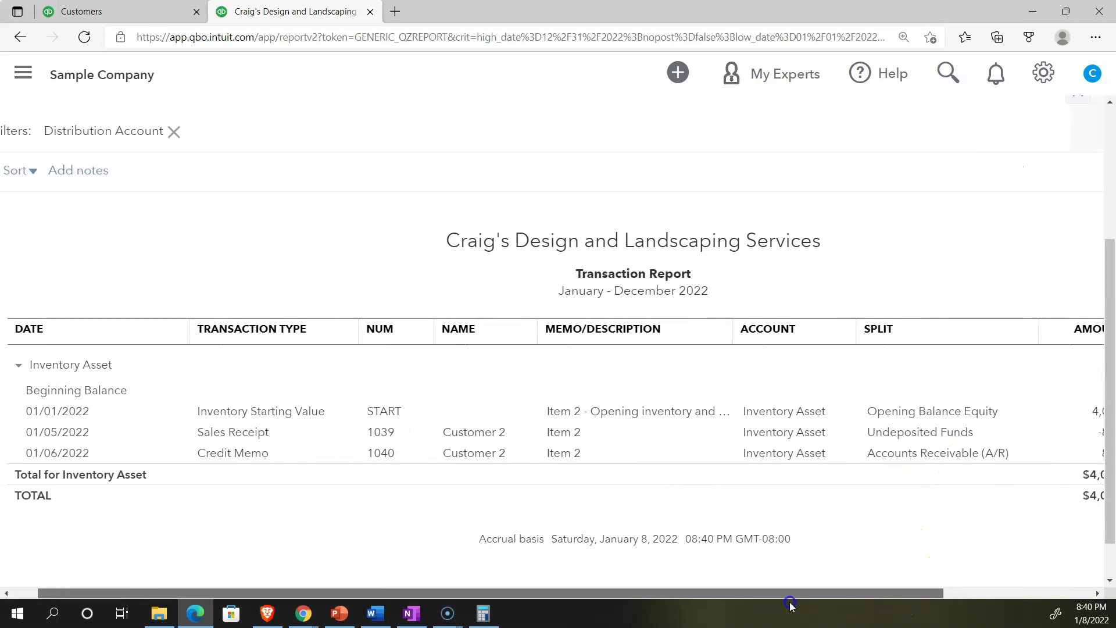
{"action": "scroll", "coordinate": [186, 401], "scroll_direction": "up", "scroll_amount": 3}
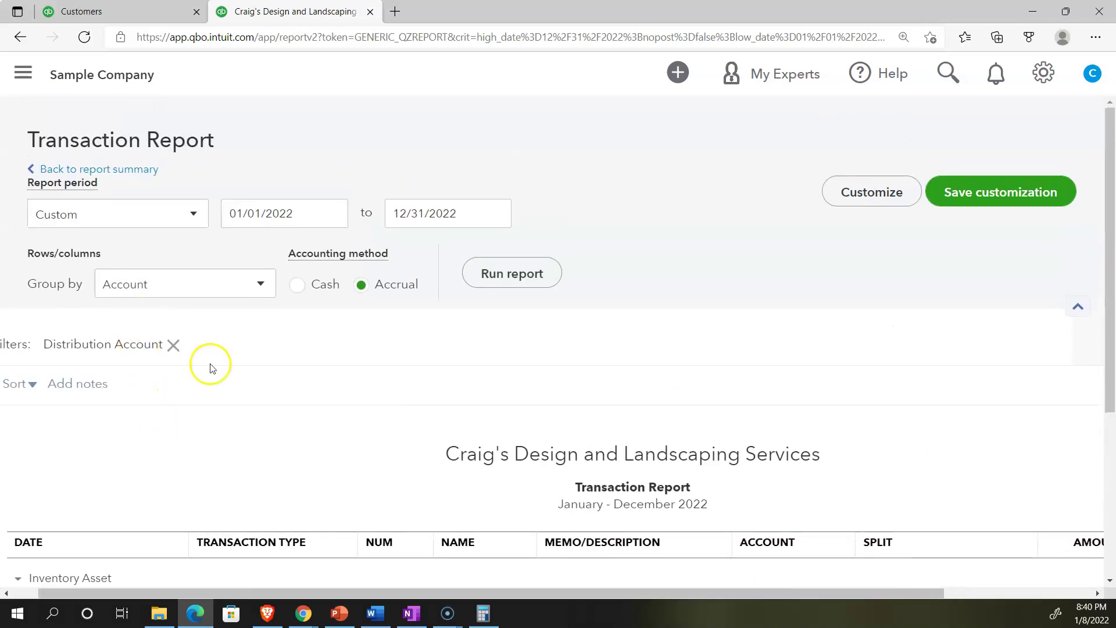
{"action": "scroll", "coordinate": [523, 599], "scroll_direction": "down", "scroll_amount": 4}
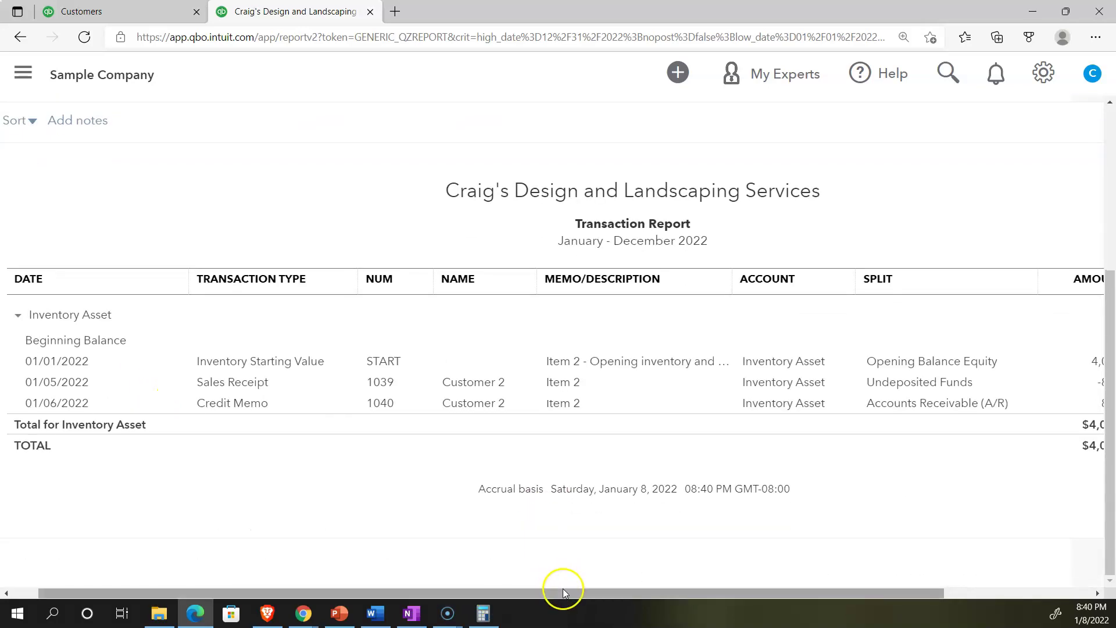
{"action": "scroll", "coordinate": [194, 379], "scroll_direction": "up", "scroll_amount": 4}
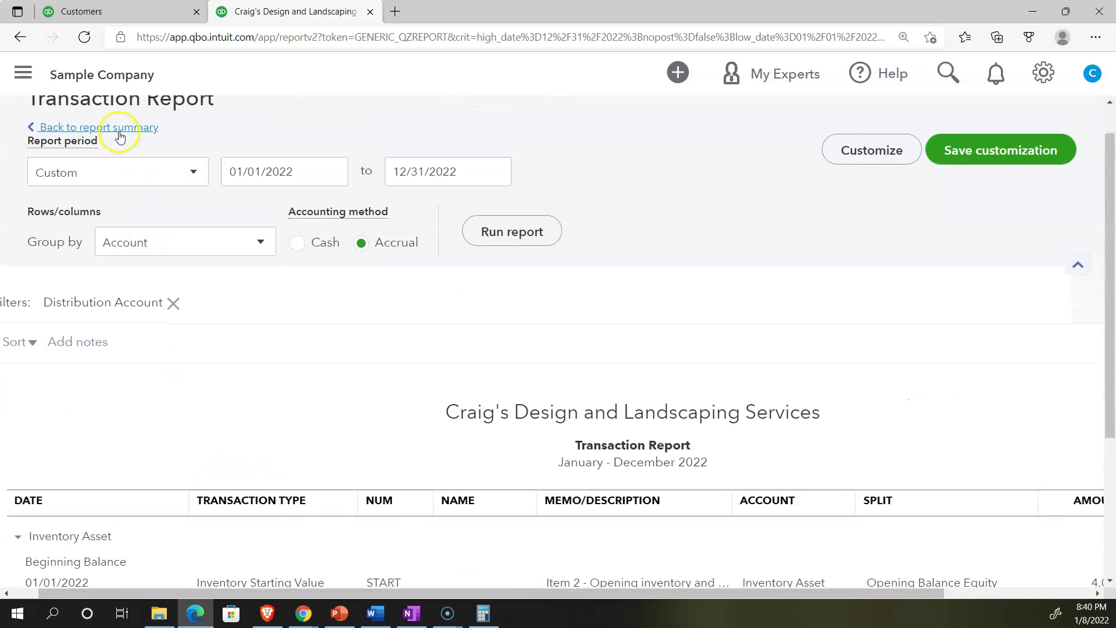
{"action": "left_click", "coordinate": [118, 128]}
{"action": "scroll", "coordinate": [319, 302], "scroll_direction": "down", "scroll_amount": 3}
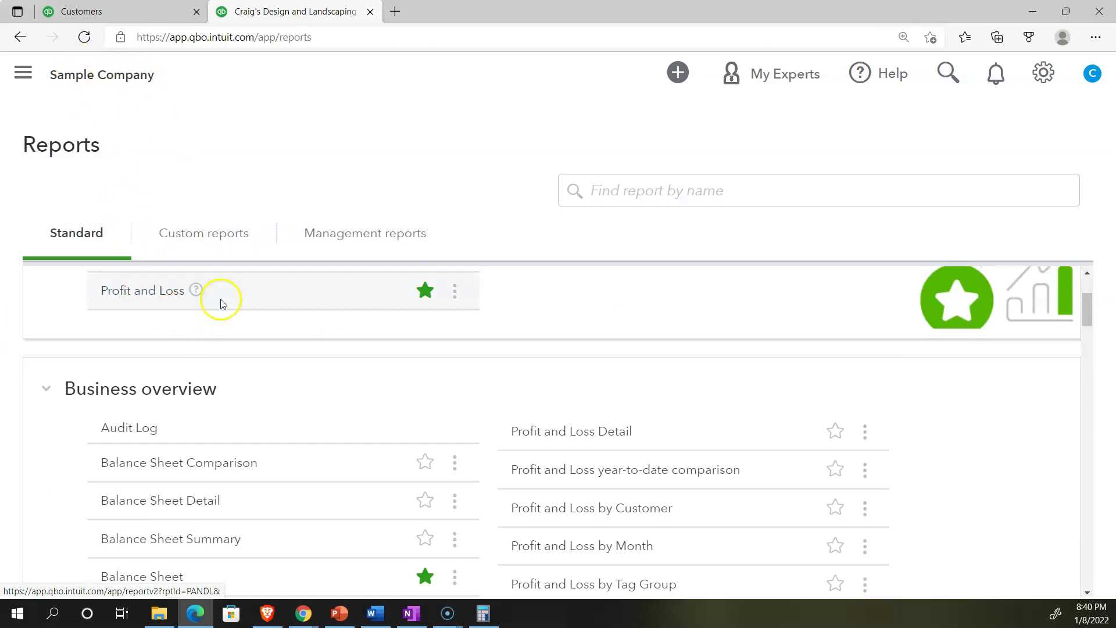
Find the Trial Balance in the reports list by searching for "trial", open it and examine the account balances.
{"action": "left_click", "coordinate": [624, 189]}
{"action": "type", "text": "tra"}
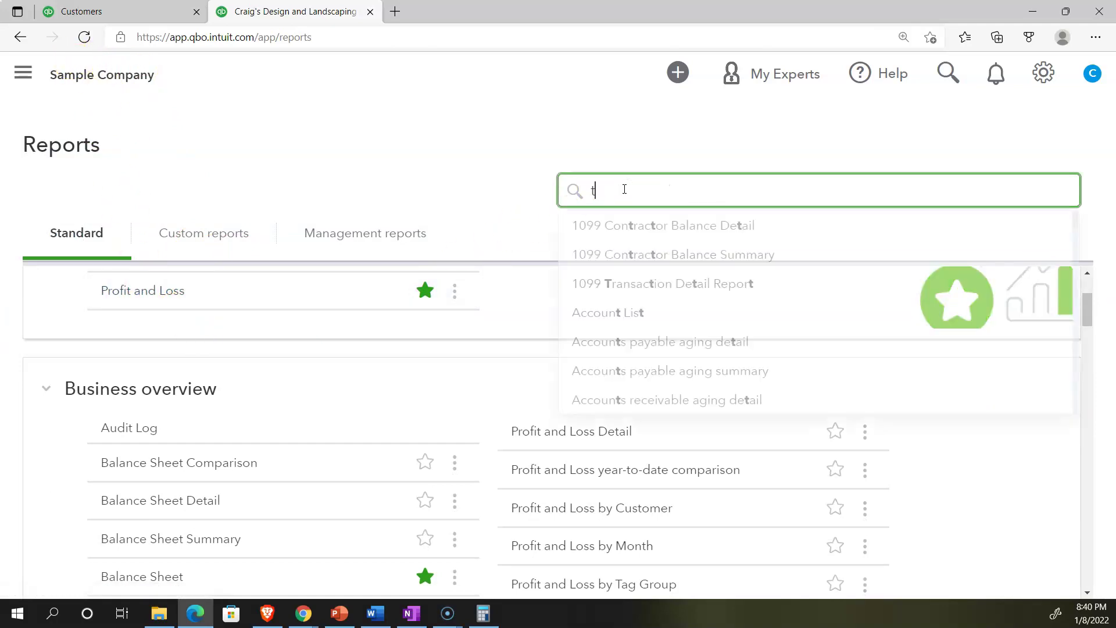
{"action": "key", "text": "BackSpace"}
{"action": "type", "text": "ial"}
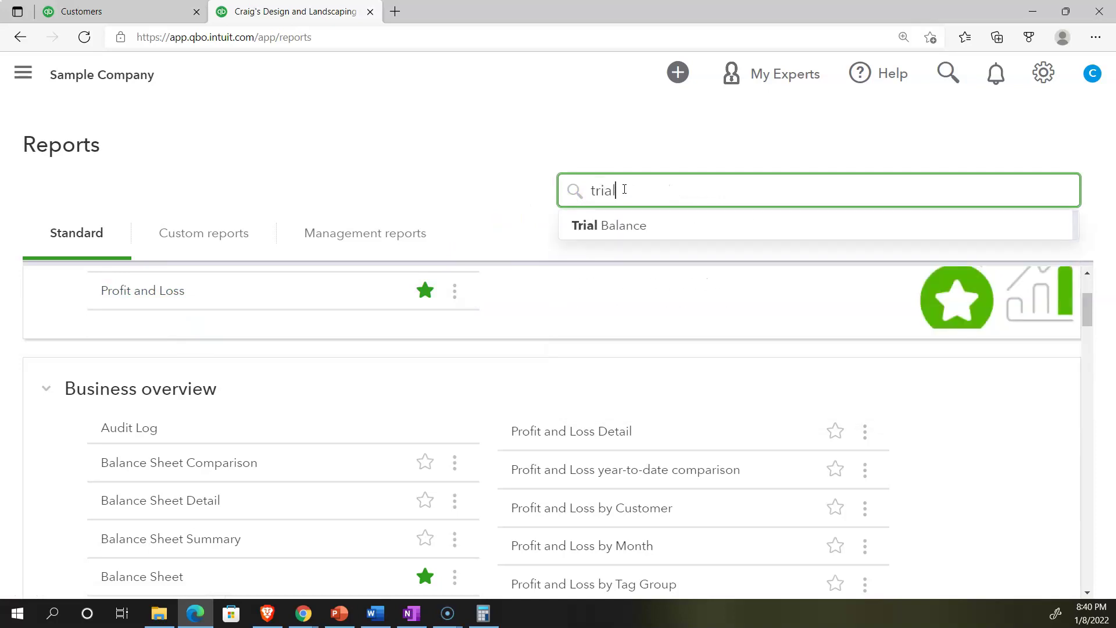
{"action": "key", "text": "Down"}
{"action": "key", "text": "Return"}
{"action": "scroll", "coordinate": [612, 254], "scroll_direction": "down", "scroll_amount": 10}
{"action": "scroll", "coordinate": [530, 285], "scroll_direction": "up", "scroll_amount": 6}
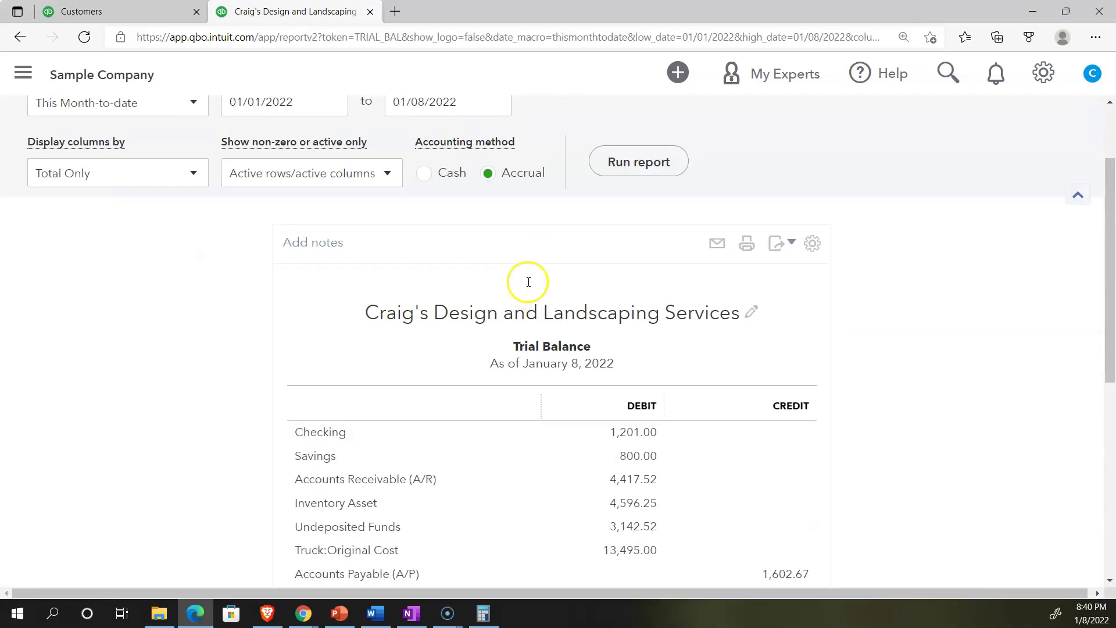
{"action": "scroll", "coordinate": [518, 250], "scroll_direction": "down", "scroll_amount": 7}
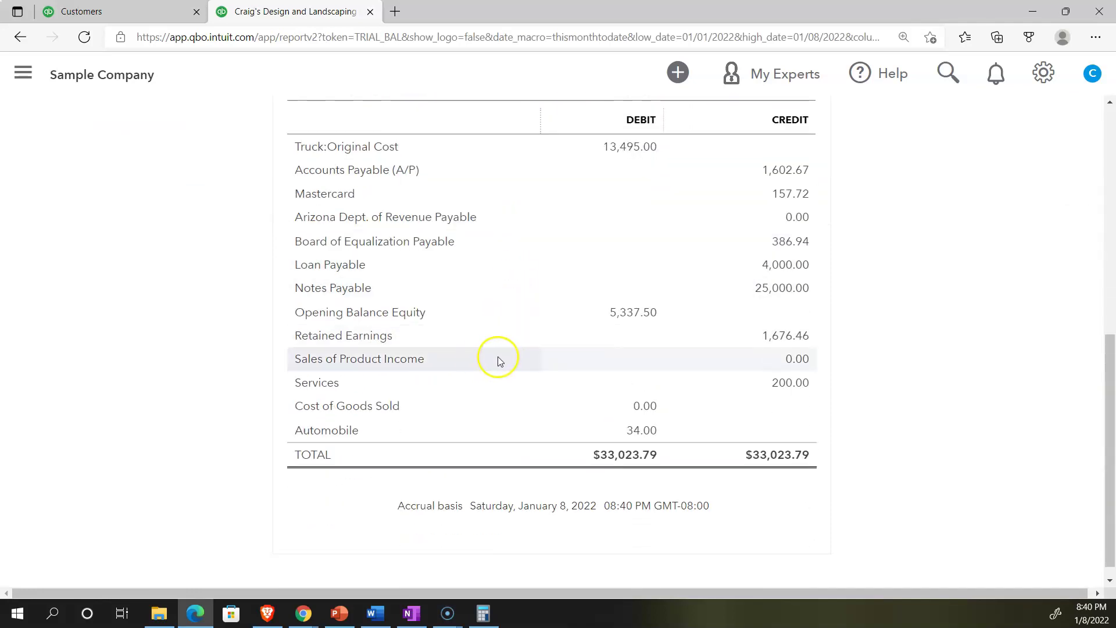
Inspect the Cost of Goods Sold transactions and their amounts, and return to the Trial Balance.
{"action": "left_click", "coordinate": [643, 406]}
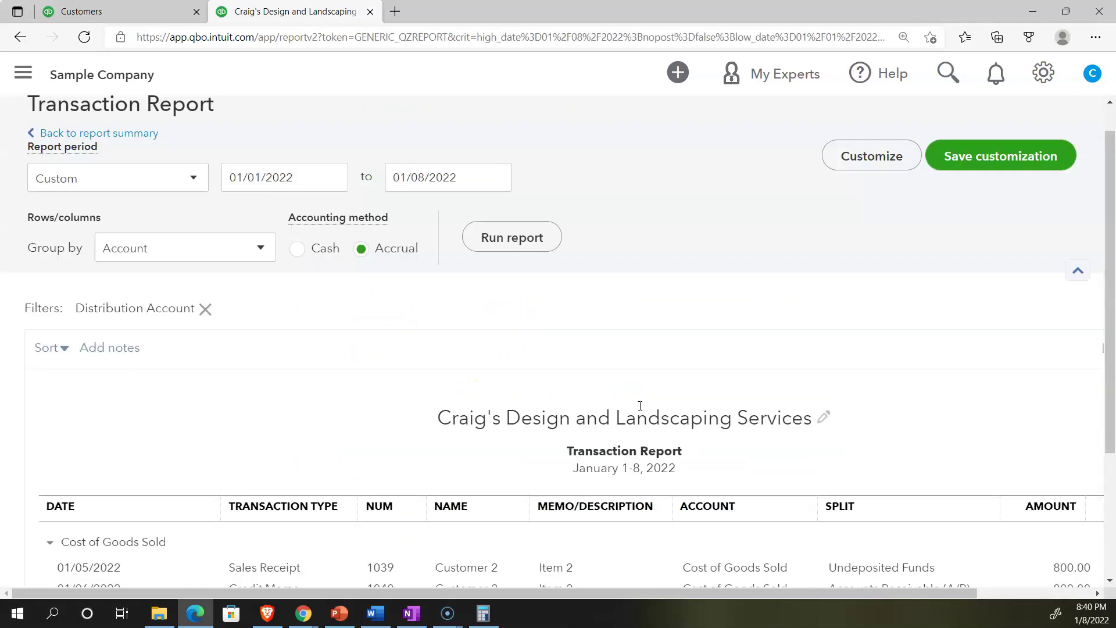
{"action": "scroll", "coordinate": [640, 405], "scroll_direction": "down", "scroll_amount": 2}
{"action": "left_click_drag", "start_coordinate": [679, 592], "coordinate": [581, 604]}
{"action": "scroll", "coordinate": [210, 407], "scroll_direction": "up", "scroll_amount": 3}
{"action": "left_click", "coordinate": [136, 172]}
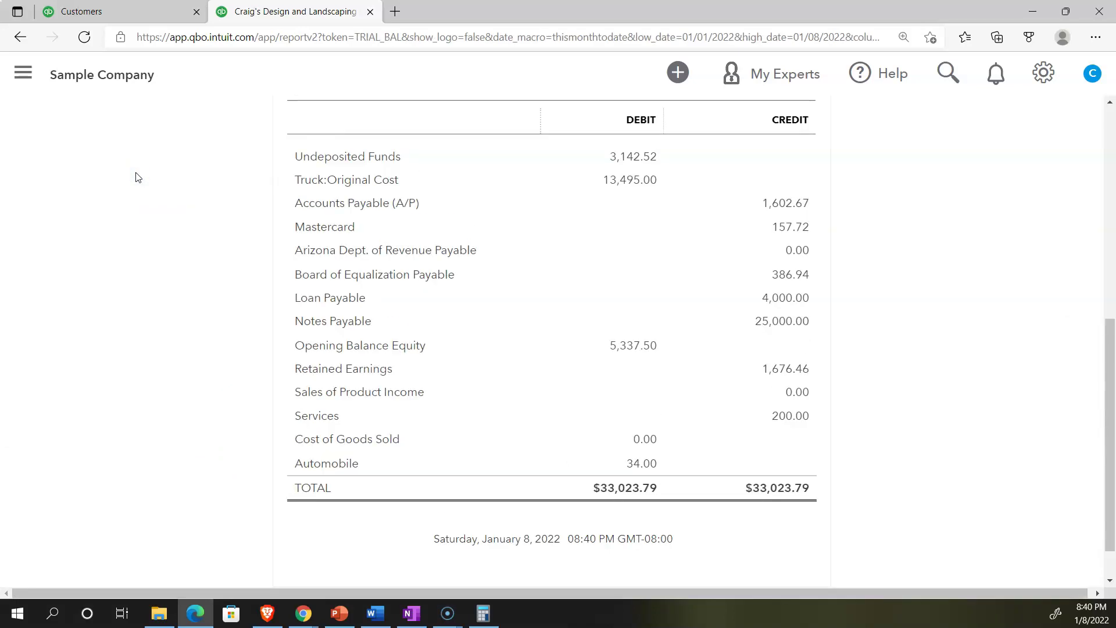
Start a new invoice for Customer 2 and set the invoice date to 01/07/2022.
{"action": "left_click", "coordinate": [125, 7]}
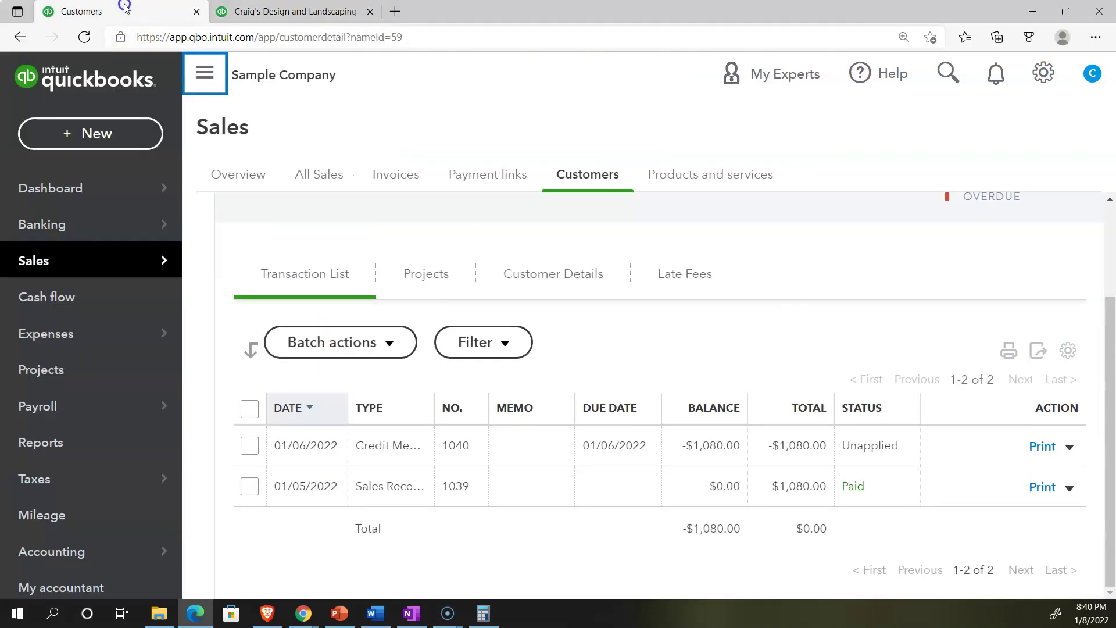
{"action": "left_click", "coordinate": [92, 137]}
{"action": "left_click", "coordinate": [68, 242]}
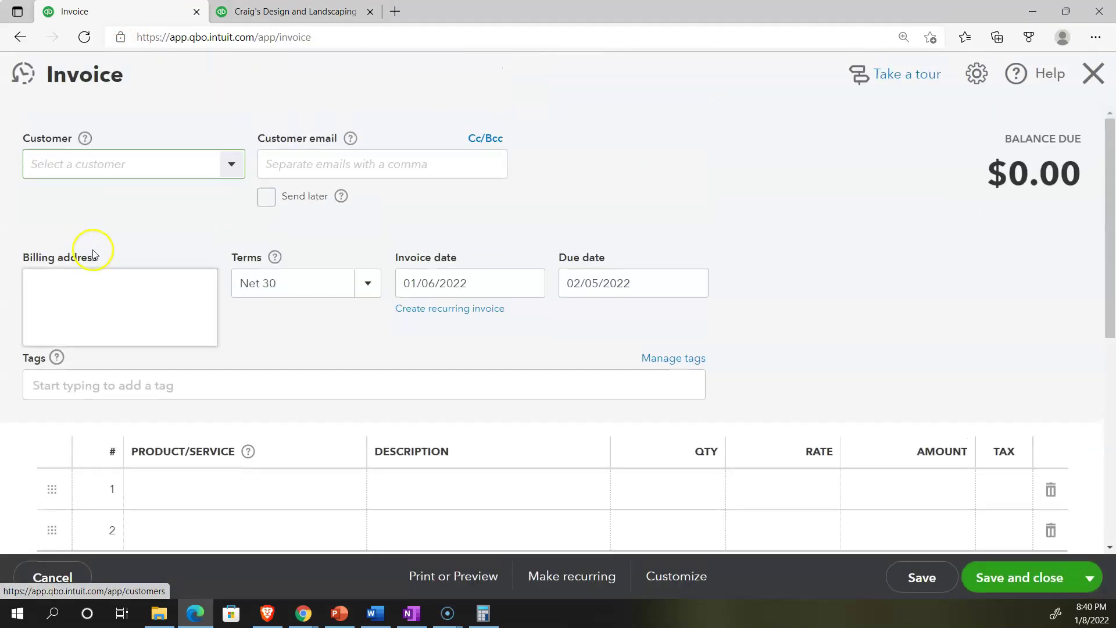
{"action": "type", "text": "Customer 1"}
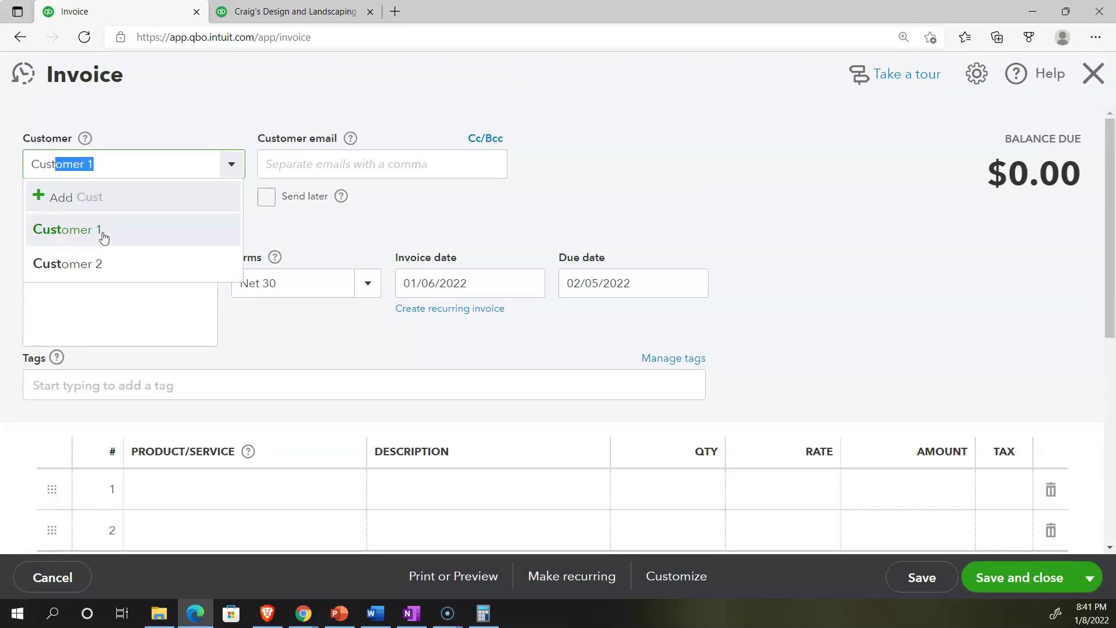
{"action": "left_click", "coordinate": [87, 260]}
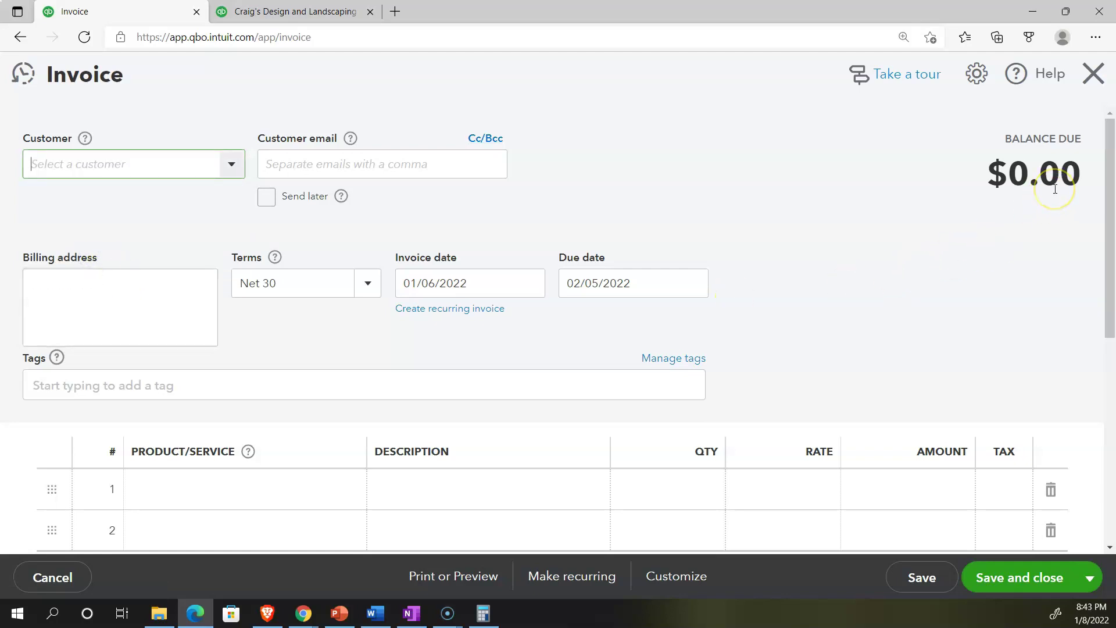
{"action": "left_click", "coordinate": [116, 163]}
{"action": "type", "text": "Customer 1"}
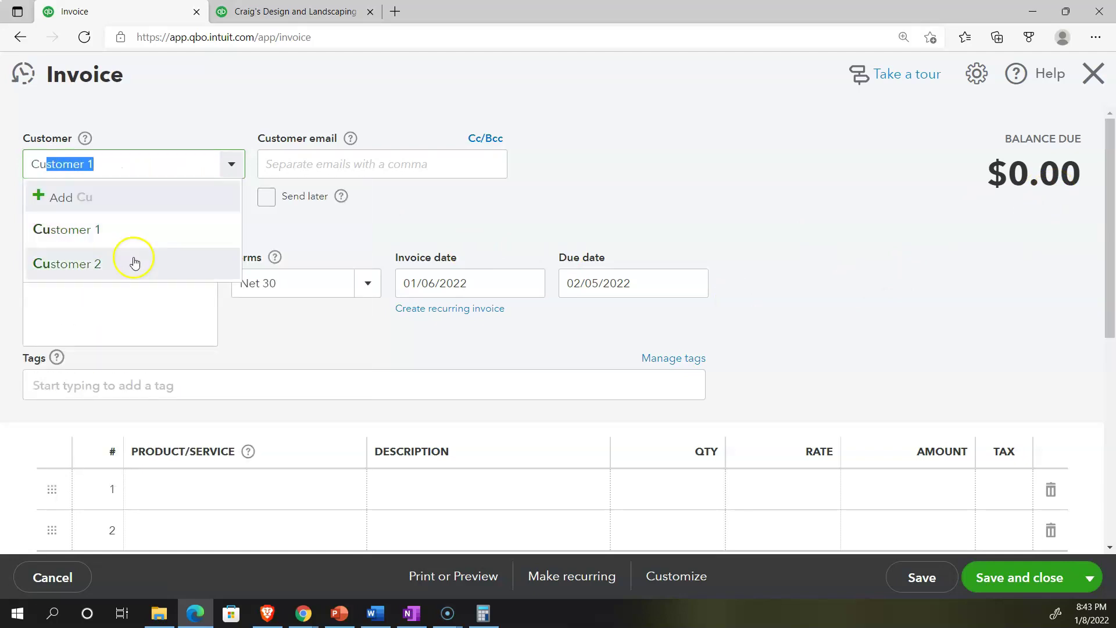
{"action": "left_click", "coordinate": [133, 263]}
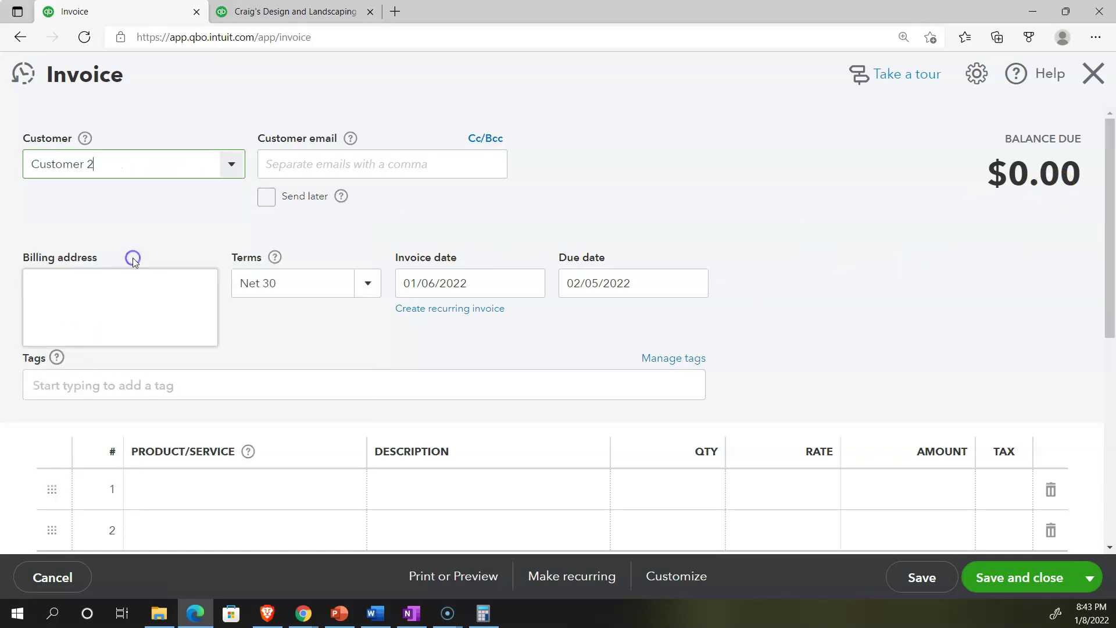
{"action": "left_click", "coordinate": [409, 301]}
{"action": "key", "text": "plus"}
{"action": "scroll", "coordinate": [459, 282], "scroll_direction": "down", "scroll_amount": 1}
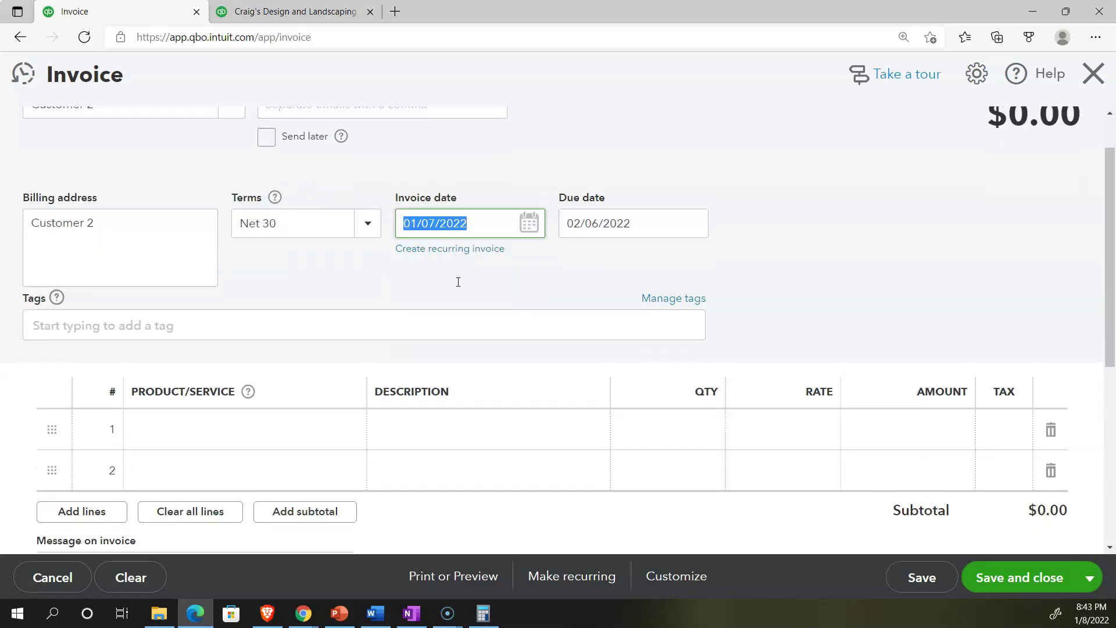
Add Item 2 with a quantity of 3 to the invoice, and save and close it.
{"action": "left_click", "coordinate": [178, 423]}
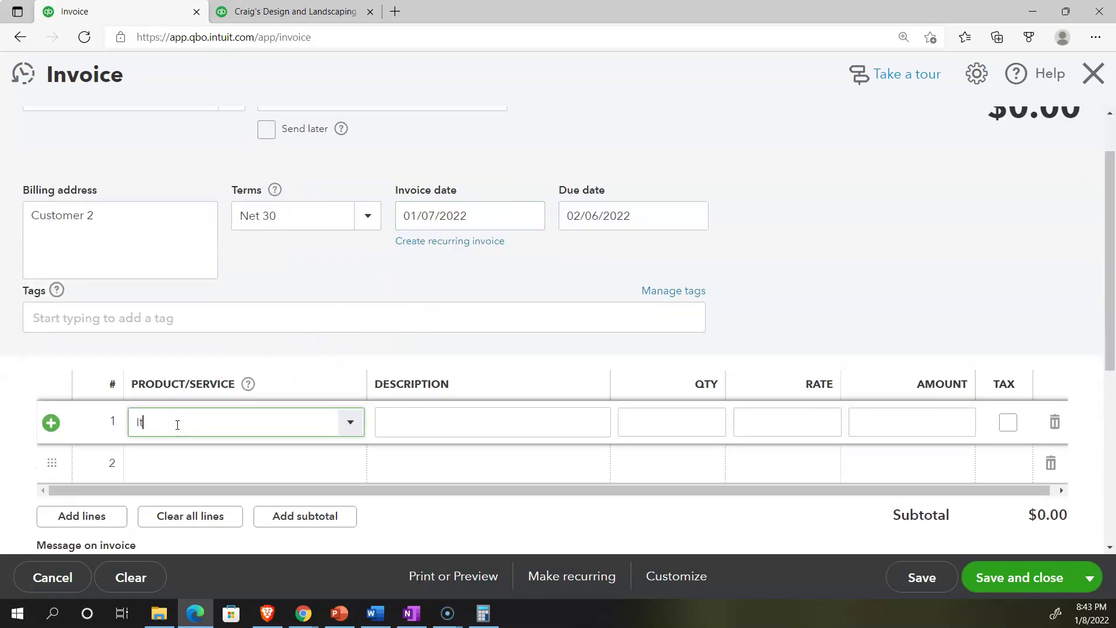
{"action": "left_click", "coordinate": [187, 523]}
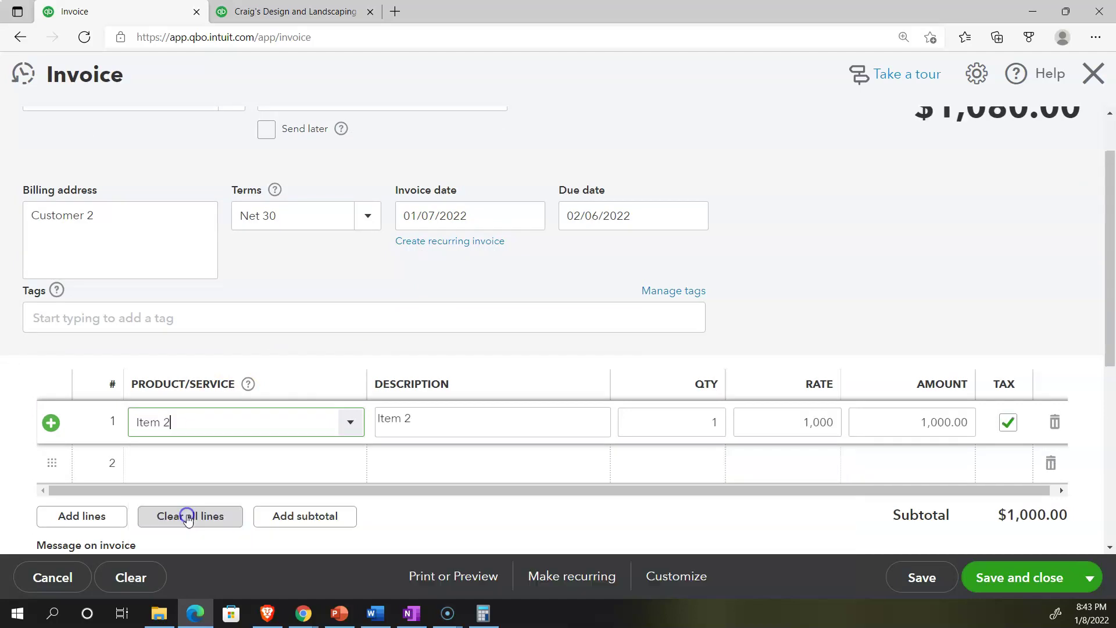
{"action": "key", "text": "Tab"}
{"action": "key", "text": "Tab"}
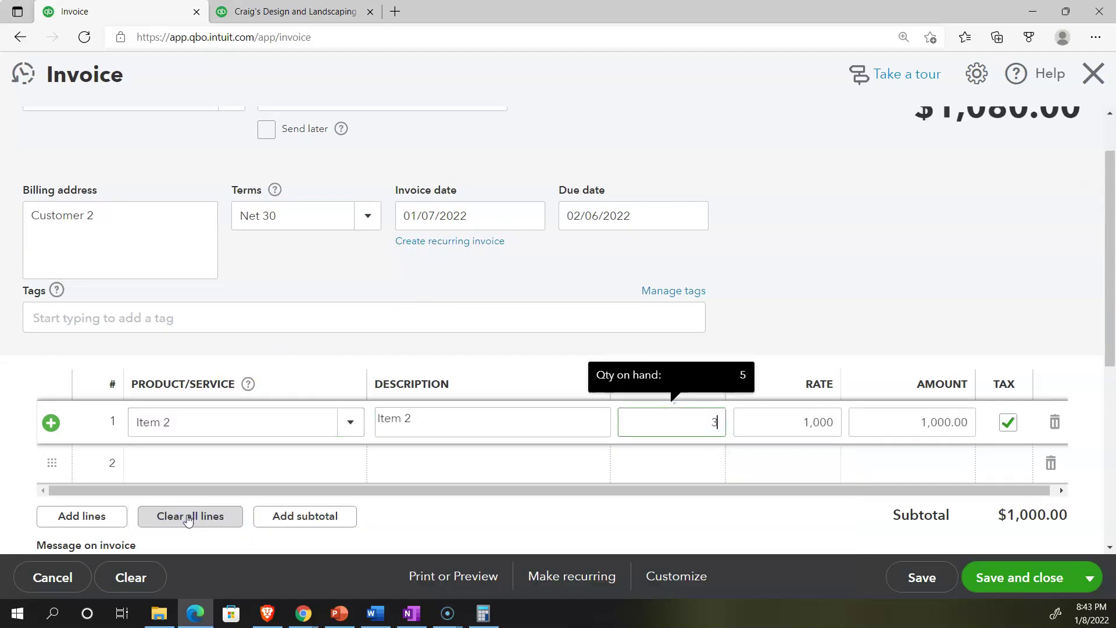
{"action": "type", "text": "3"}
{"action": "key", "text": "Tab"}
{"action": "scroll", "coordinate": [304, 517], "scroll_direction": "down", "scroll_amount": 3}
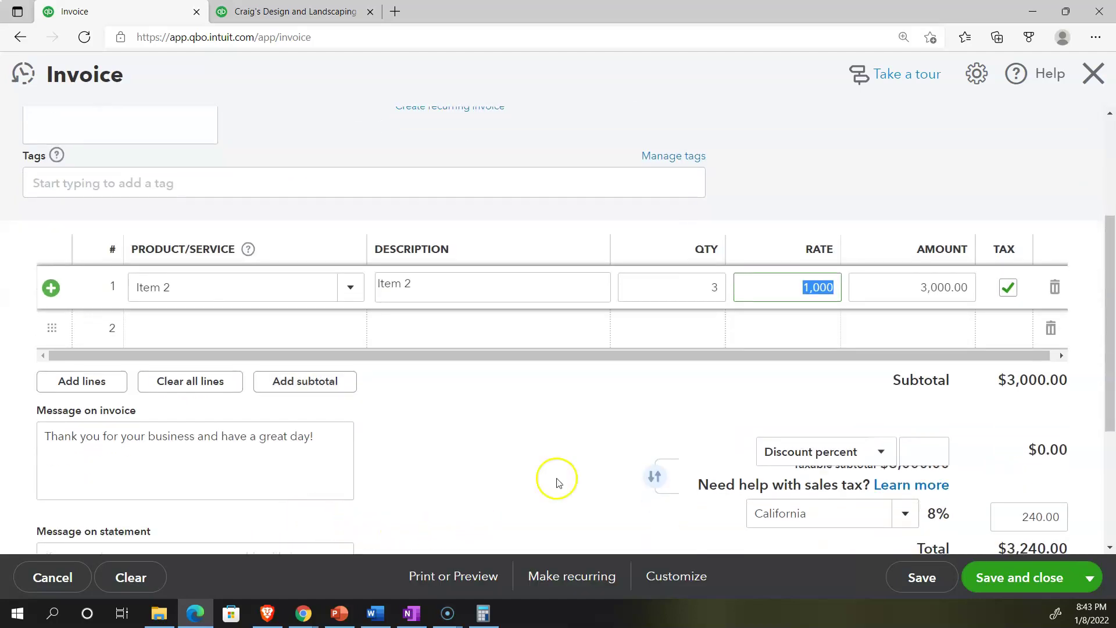
{"action": "left_click", "coordinate": [582, 424]}
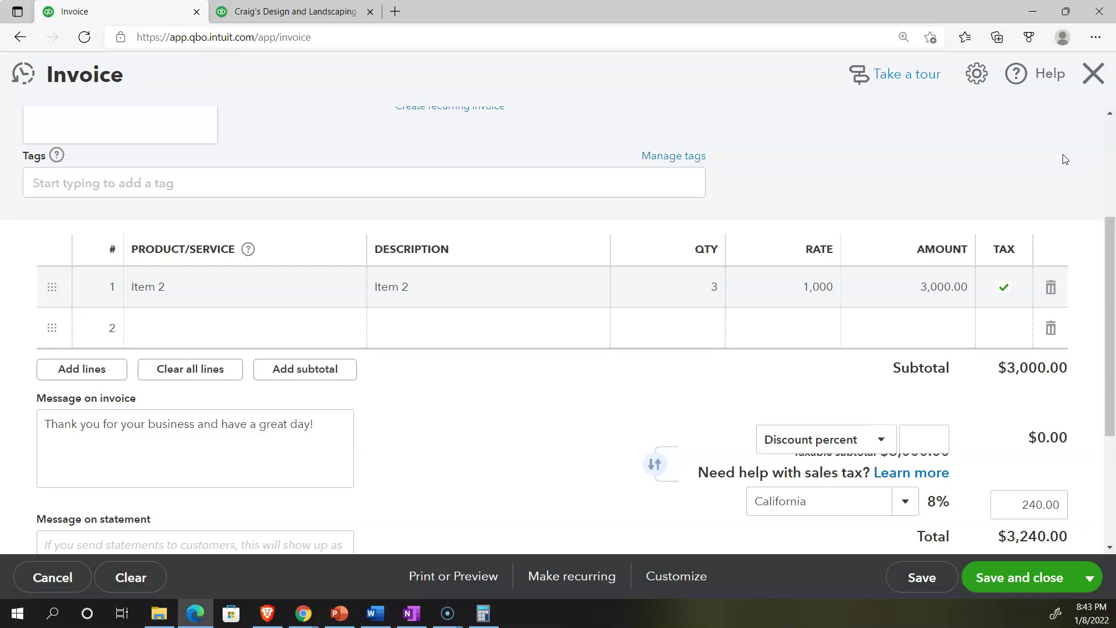
{"action": "left_click", "coordinate": [1017, 589]}
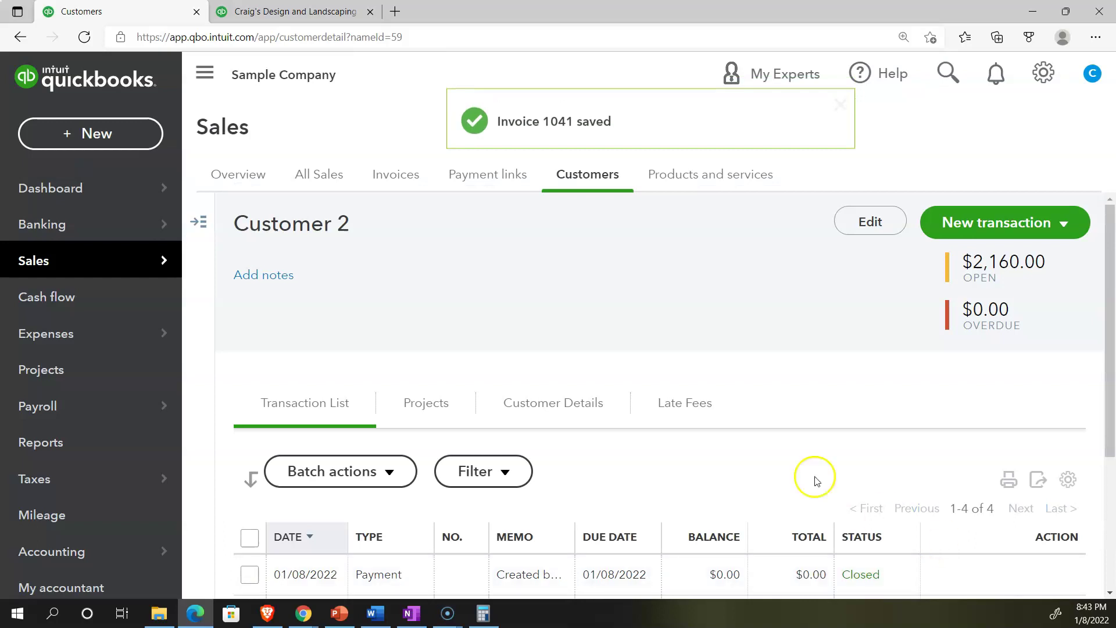
Review the balances and statuses of Customer 2's transactions, and open the customer list to check the customer's open balance.
{"action": "scroll", "coordinate": [814, 475], "scroll_direction": "down", "scroll_amount": 2}
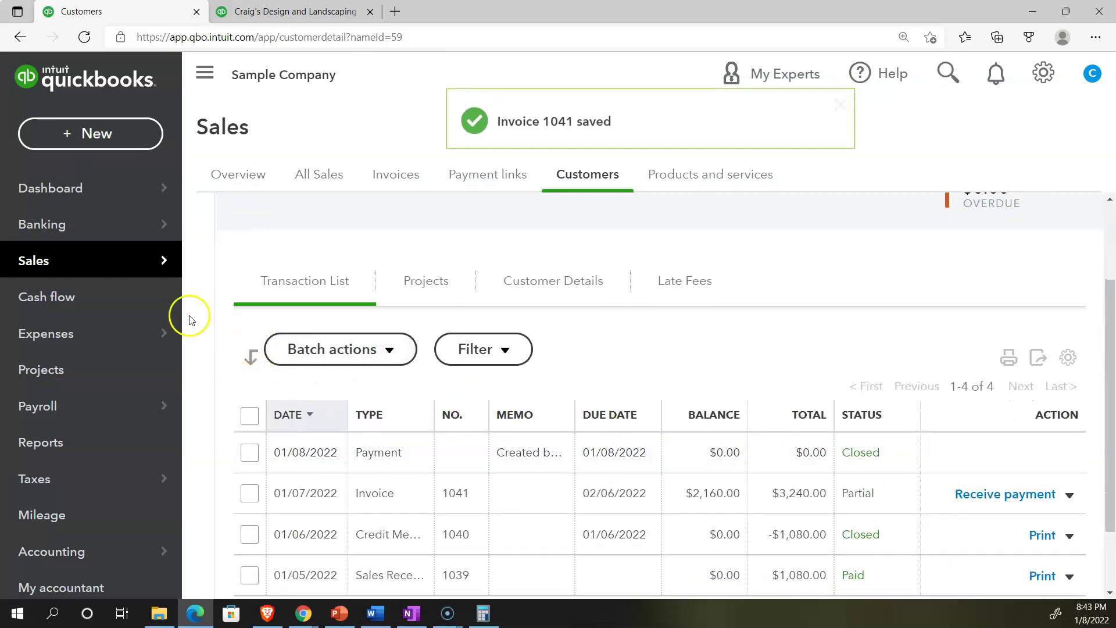
{"action": "left_click", "coordinate": [66, 261]}
{"action": "scroll", "coordinate": [319, 239], "scroll_direction": "down", "scroll_amount": 5}
{"action": "left_click", "coordinate": [607, 177]}
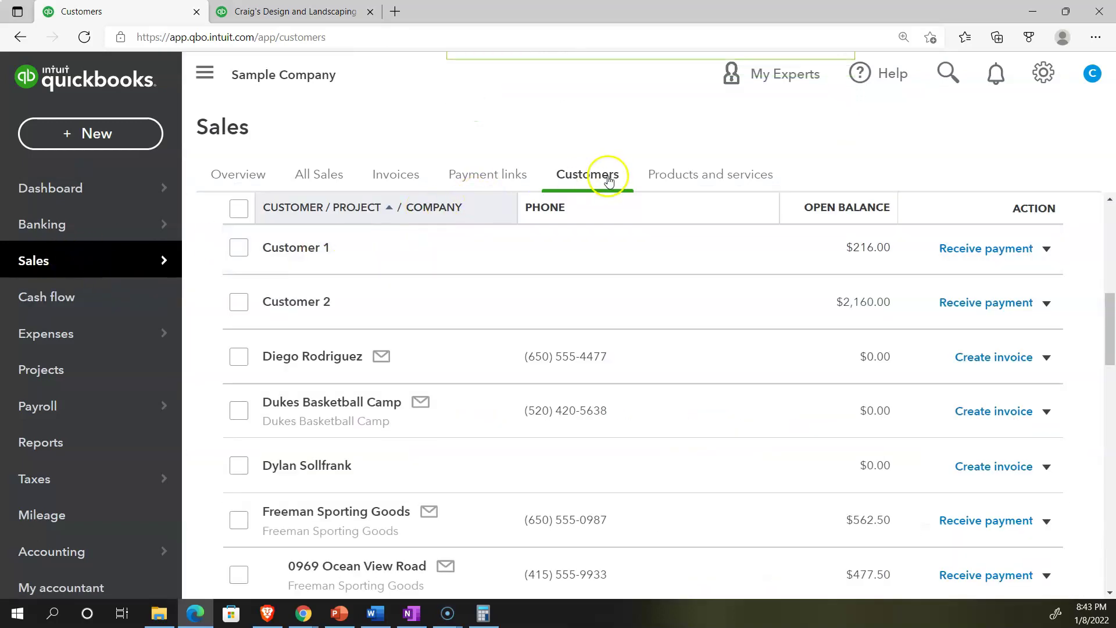
Open Customer 2's transaction list and review the 01/07/2022 invoice's line items, totals and balance due.
{"action": "left_click", "coordinate": [316, 301]}
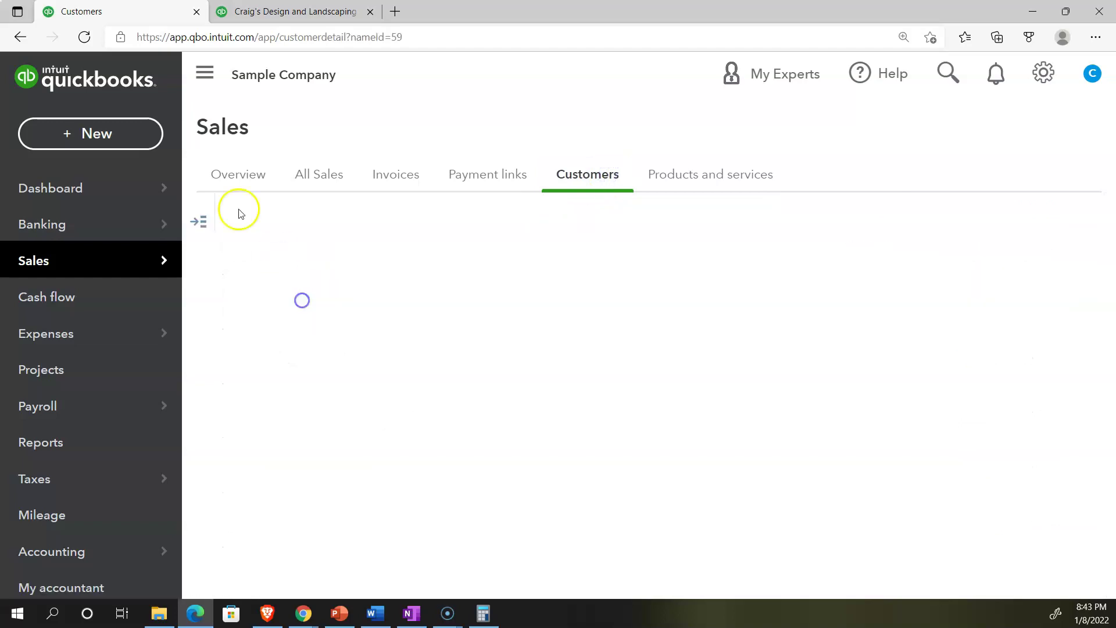
{"action": "scroll", "coordinate": [319, 254], "scroll_direction": "down", "scroll_amount": 3}
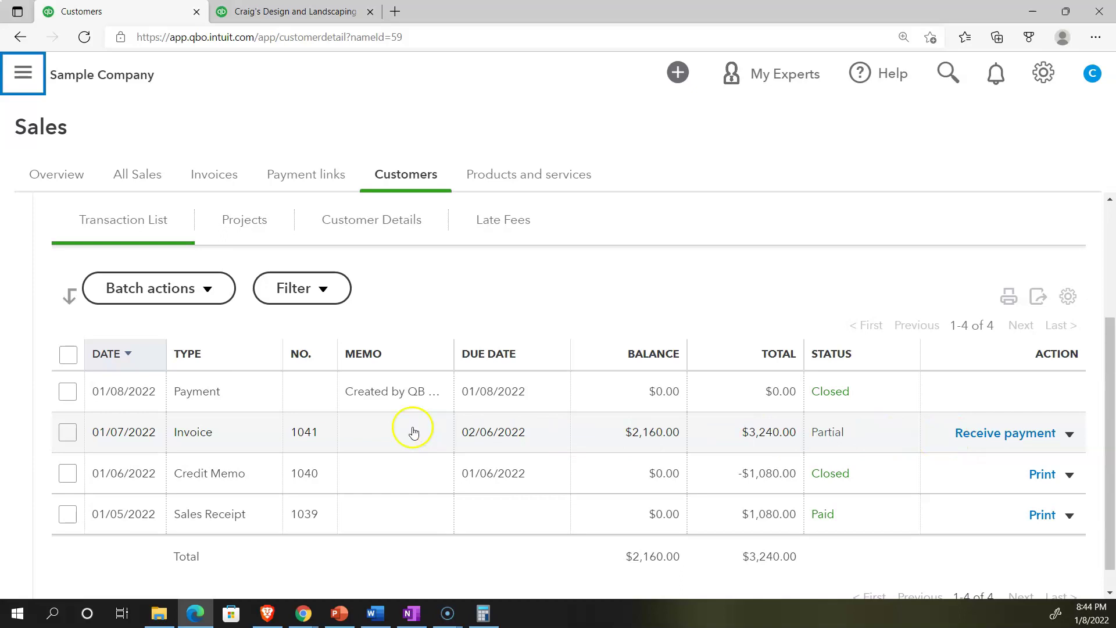
{"action": "left_click", "coordinate": [200, 437]}
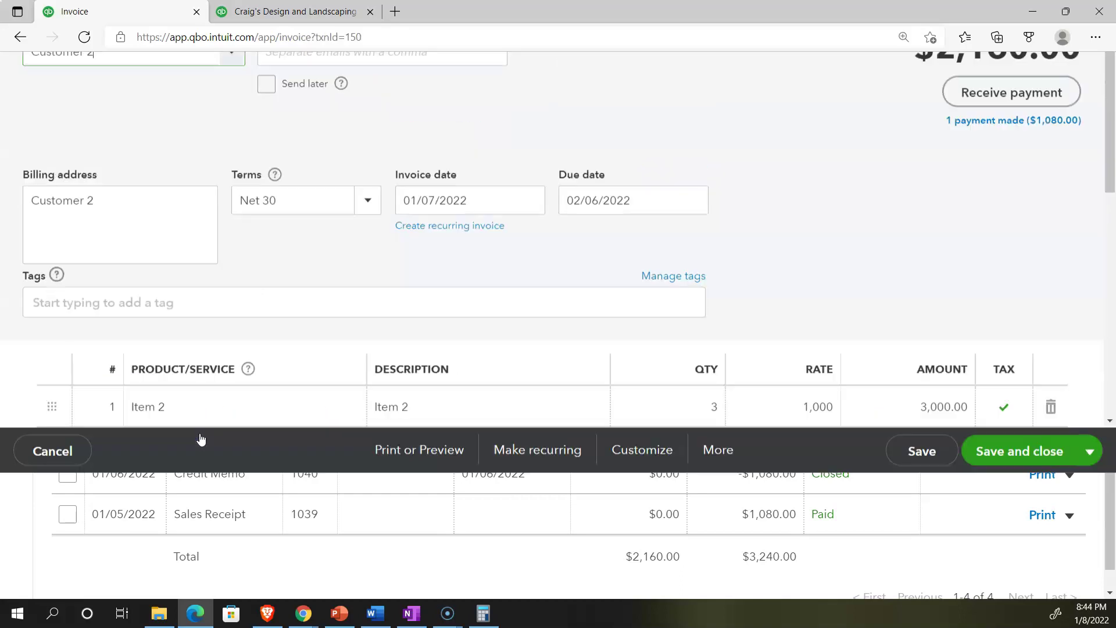
{"action": "scroll", "coordinate": [282, 386], "scroll_direction": "down", "scroll_amount": 2}
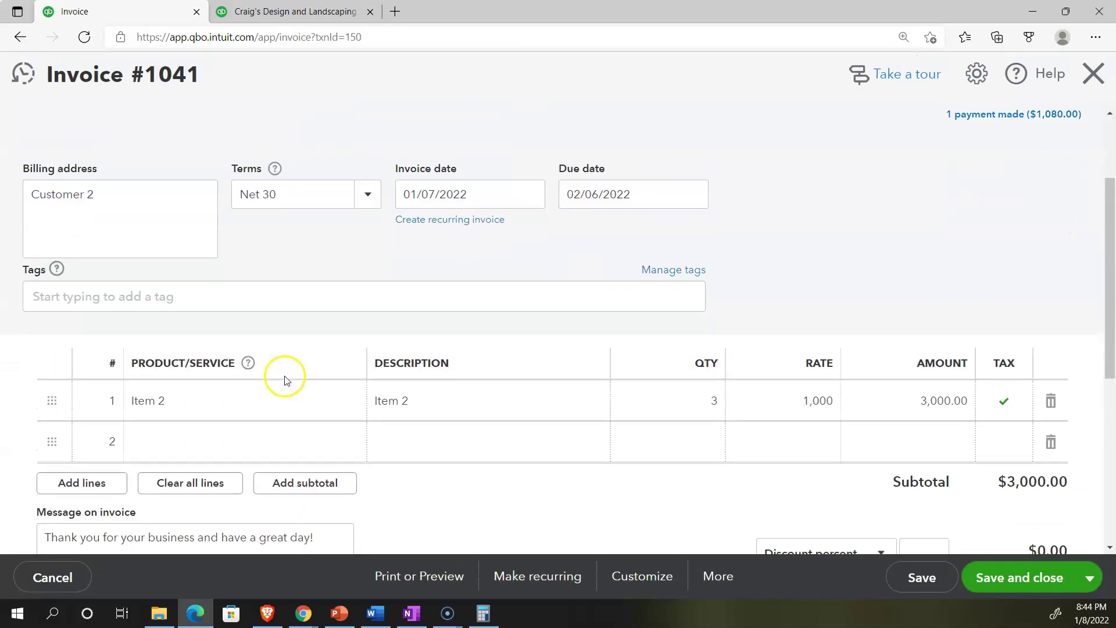
{"action": "scroll", "coordinate": [308, 366], "scroll_direction": "down", "scroll_amount": 3}
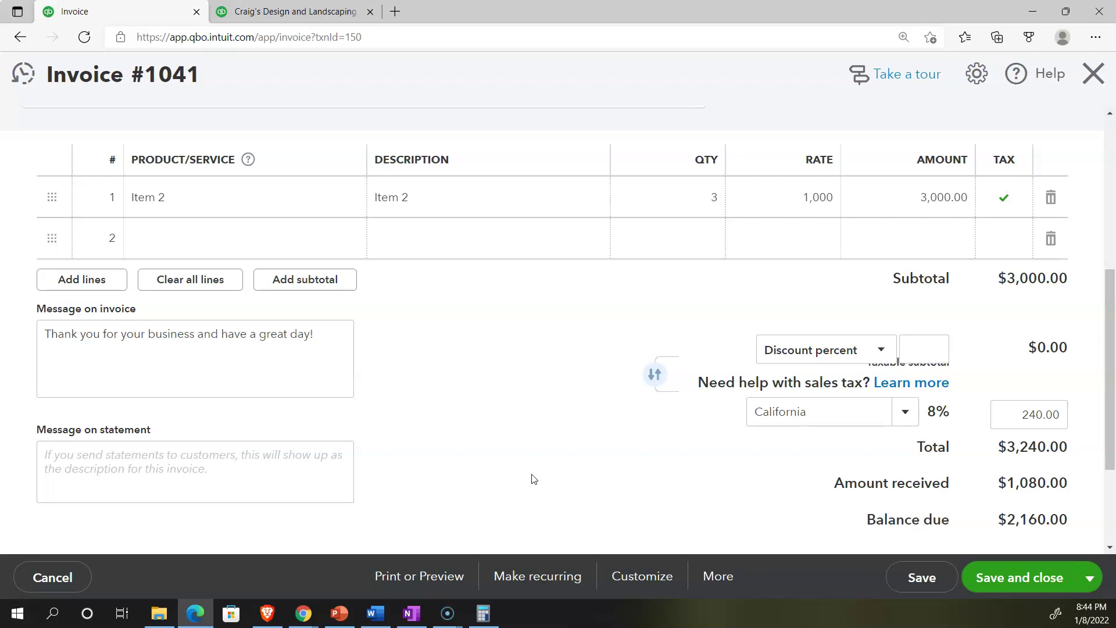
{"action": "scroll", "coordinate": [533, 478], "scroll_direction": "up", "scroll_amount": 5}
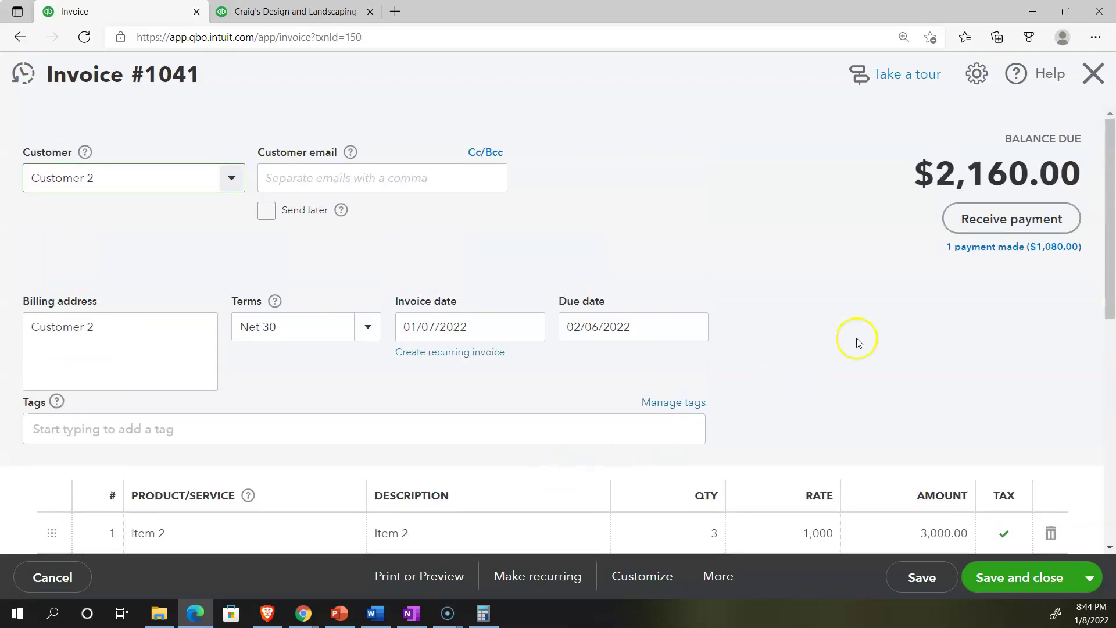
Open the payment applied to the invoice, examine how the credit memo is matched to it, and close the payment form.
{"action": "left_click", "coordinate": [968, 250]}
{"action": "left_click", "coordinate": [733, 257]}
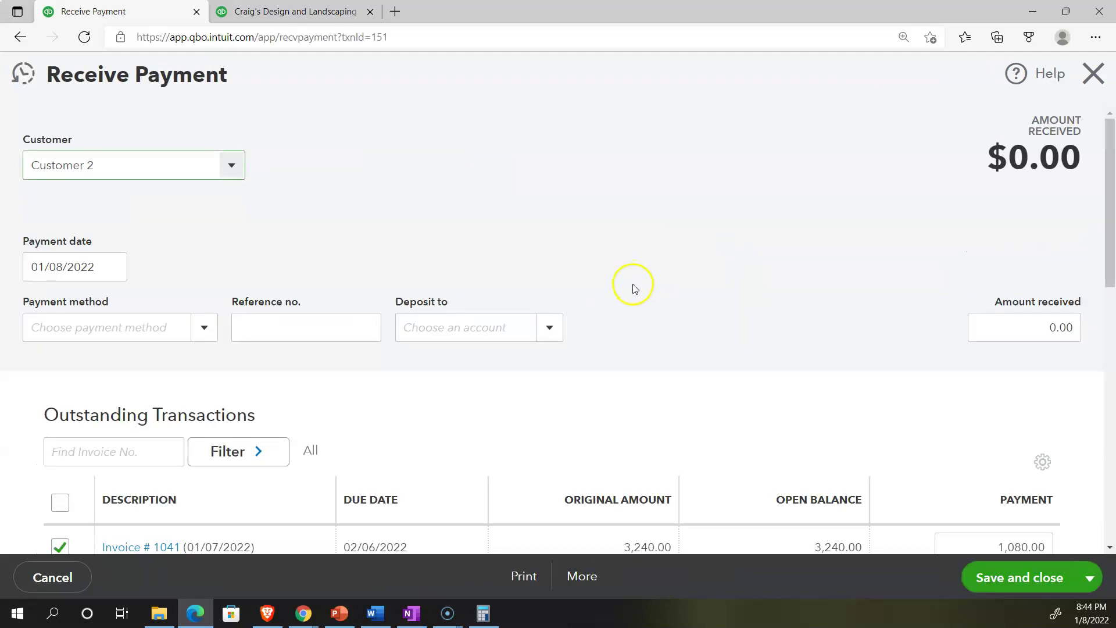
{"action": "scroll", "coordinate": [634, 289], "scroll_direction": "down", "scroll_amount": 2}
{"action": "scroll", "coordinate": [634, 296], "scroll_direction": "down", "scroll_amount": 1}
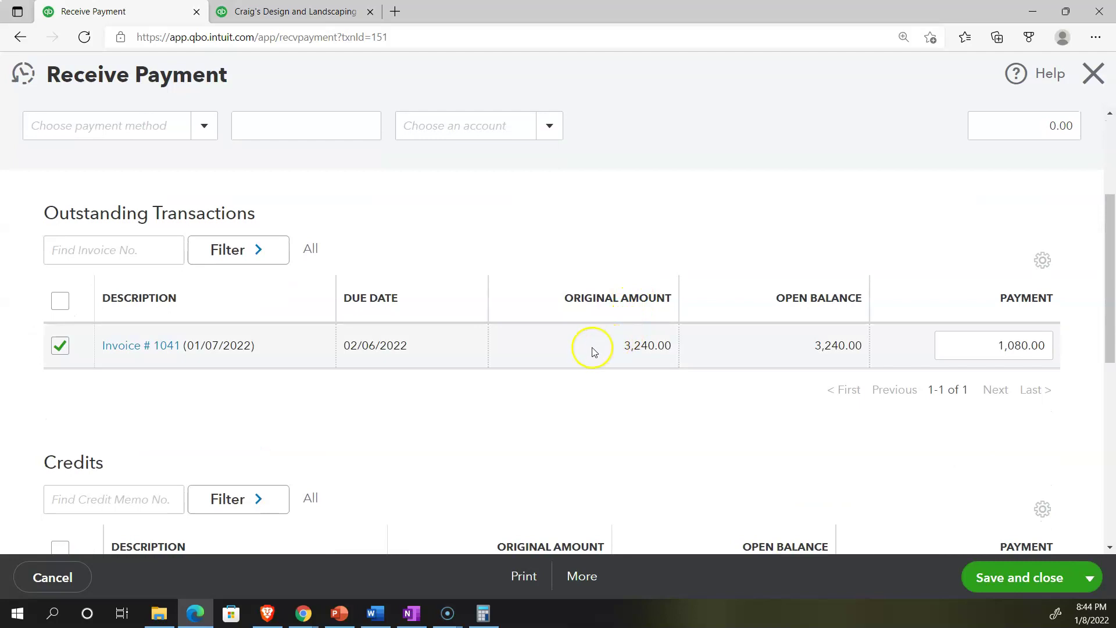
{"action": "scroll", "coordinate": [411, 342], "scroll_direction": "up", "scroll_amount": 1}
{"action": "scroll", "coordinate": [409, 342], "scroll_direction": "up", "scroll_amount": 1}
{"action": "scroll", "coordinate": [215, 156], "scroll_direction": "up", "scroll_amount": 1}
{"action": "scroll", "coordinate": [186, 186], "scroll_direction": "down", "scroll_amount": 1}
{"action": "scroll", "coordinate": [180, 256], "scroll_direction": "down", "scroll_amount": 2}
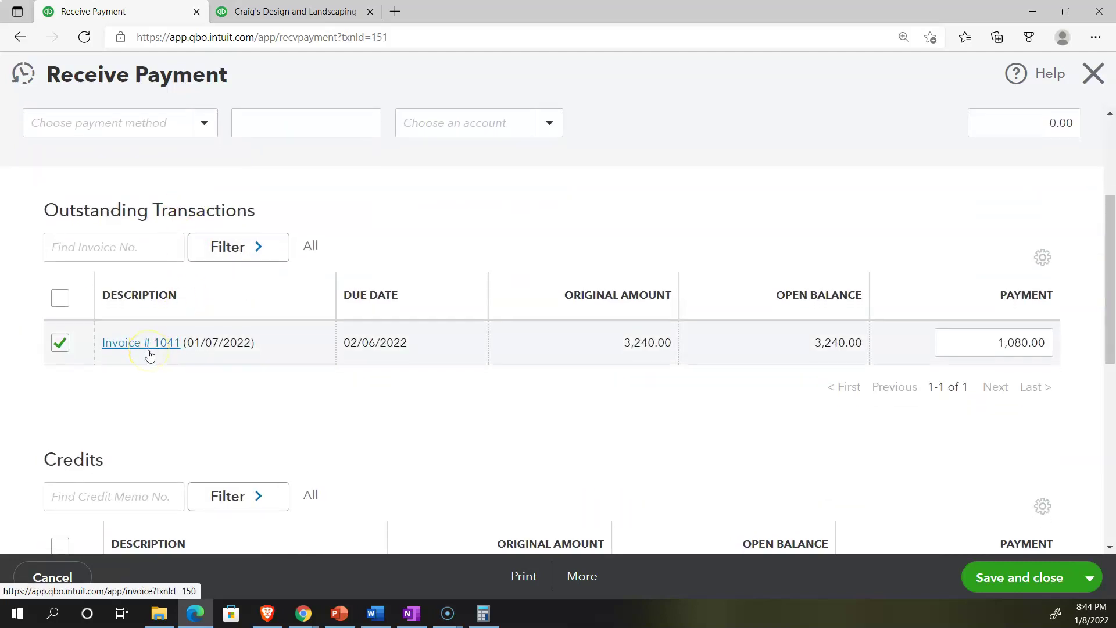
{"action": "scroll", "coordinate": [149, 354], "scroll_direction": "down", "scroll_amount": 3}
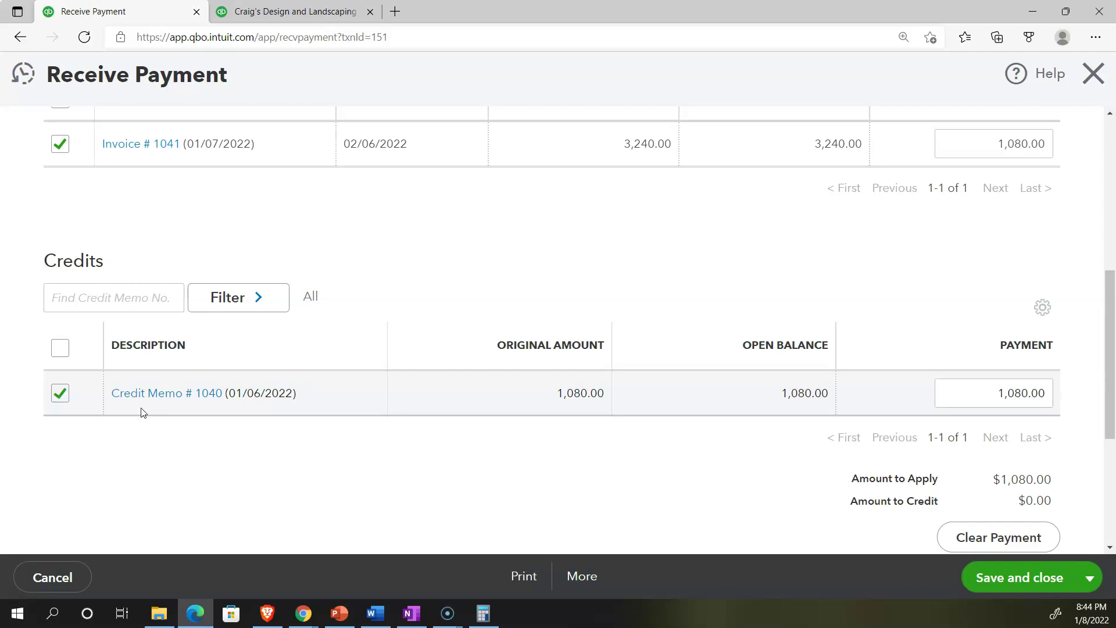
{"action": "left_click", "coordinate": [1083, 87]}
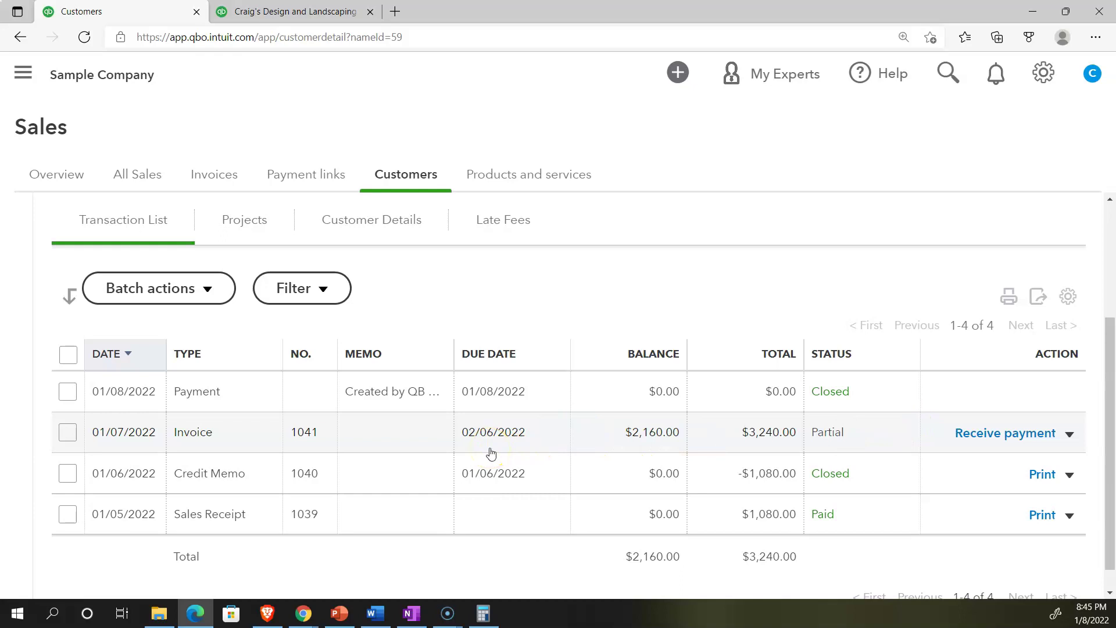
Bring up the choices for a new transaction and start a delayed credit.
{"action": "left_click", "coordinate": [23, 72]}
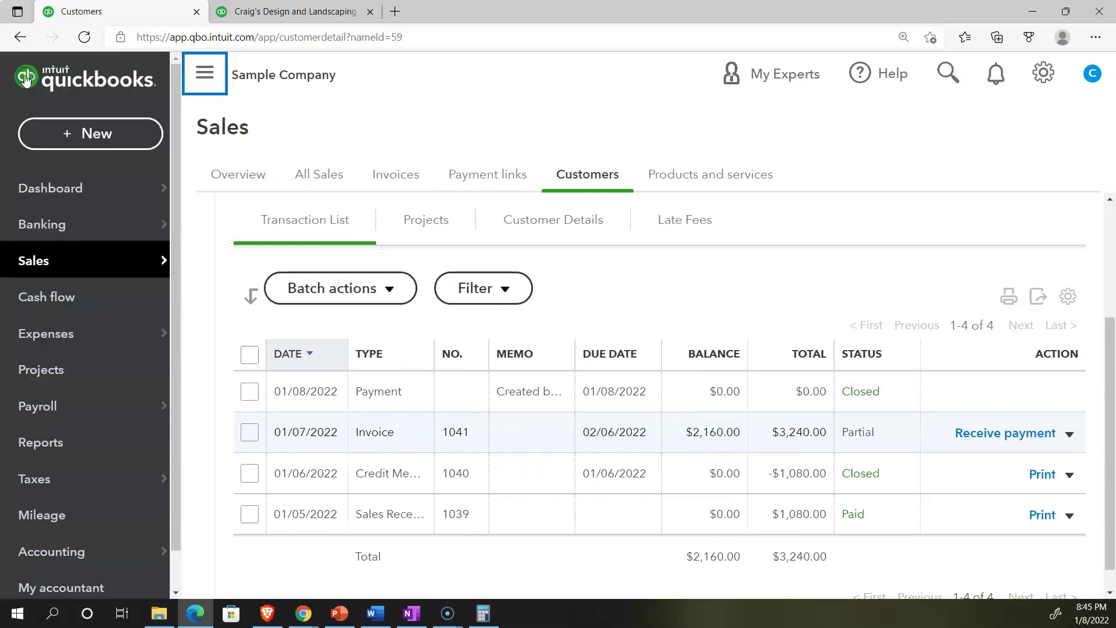
{"action": "left_click", "coordinate": [62, 124]}
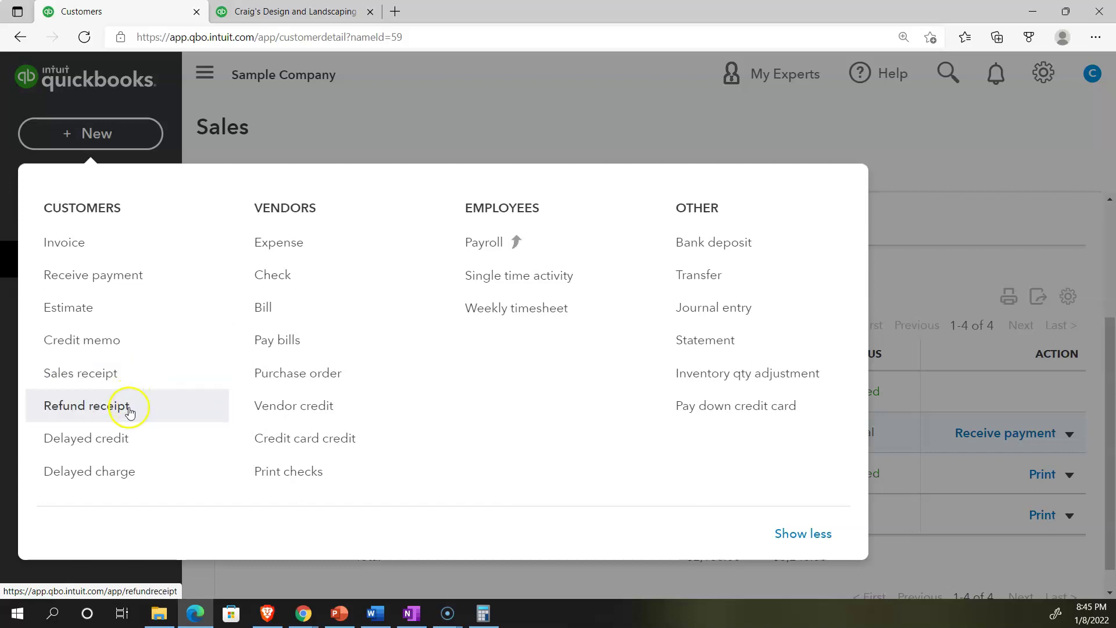
{"action": "left_click", "coordinate": [133, 445]}
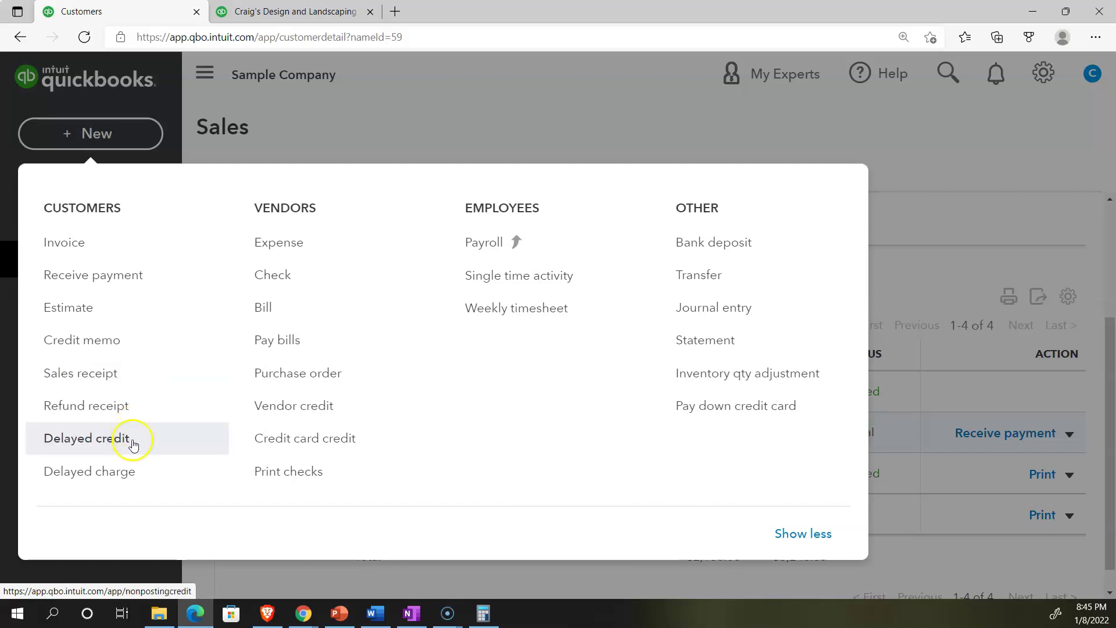